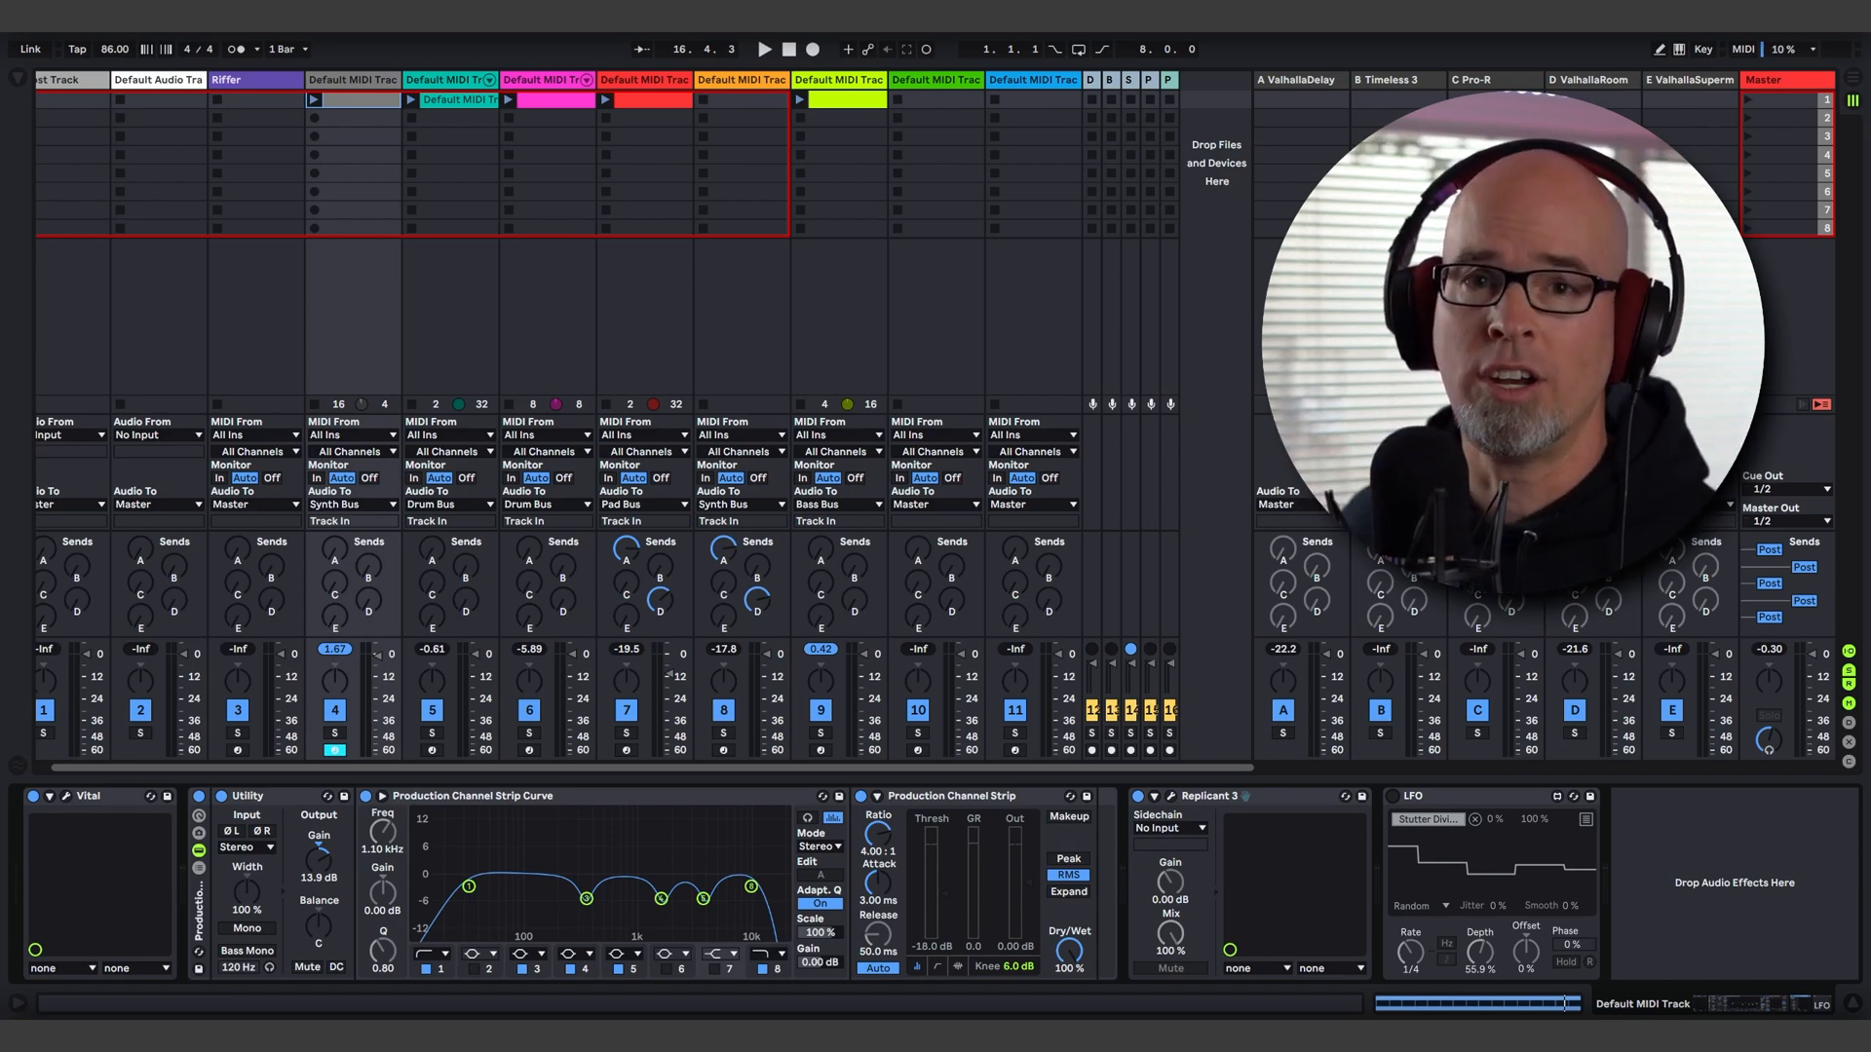
Step: Restart playback from the beginning of the set and open the Replicant 3 plugin's interface
{"action": "left_click", "coordinate": [790, 54]}
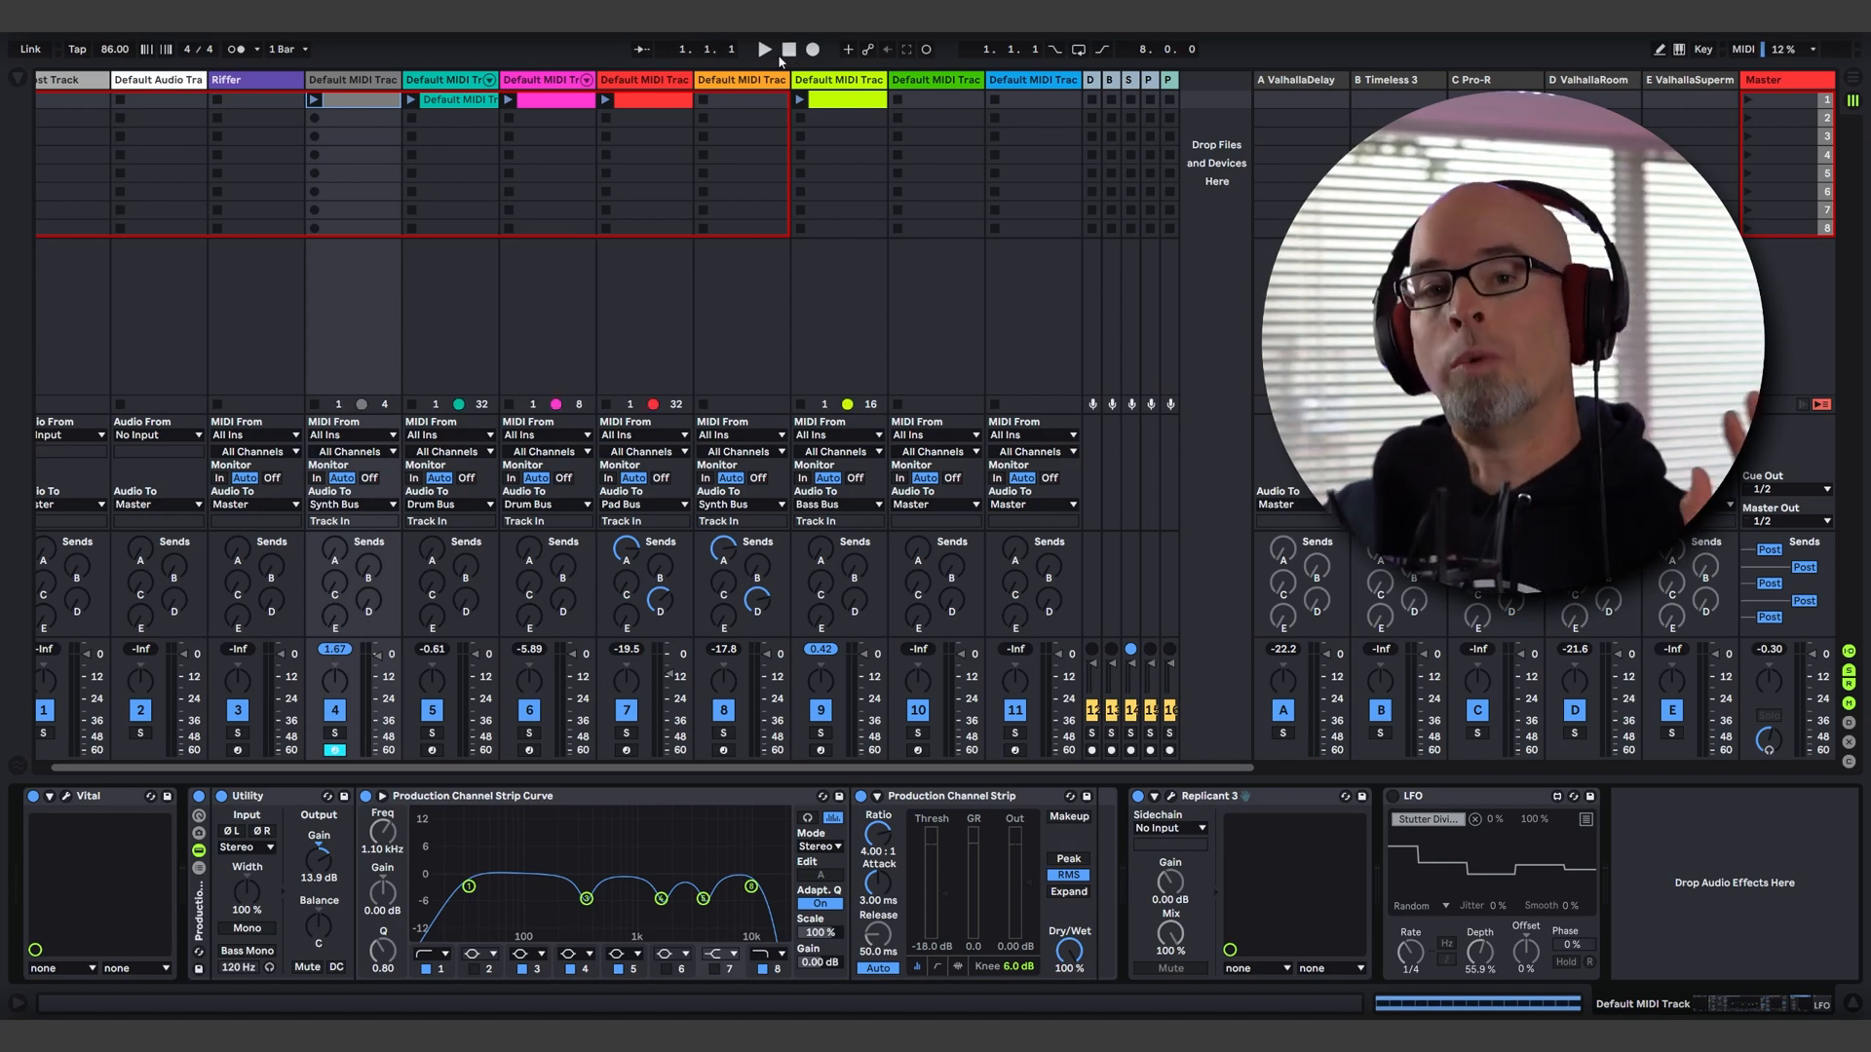
{"action": "left_click", "coordinate": [766, 51]}
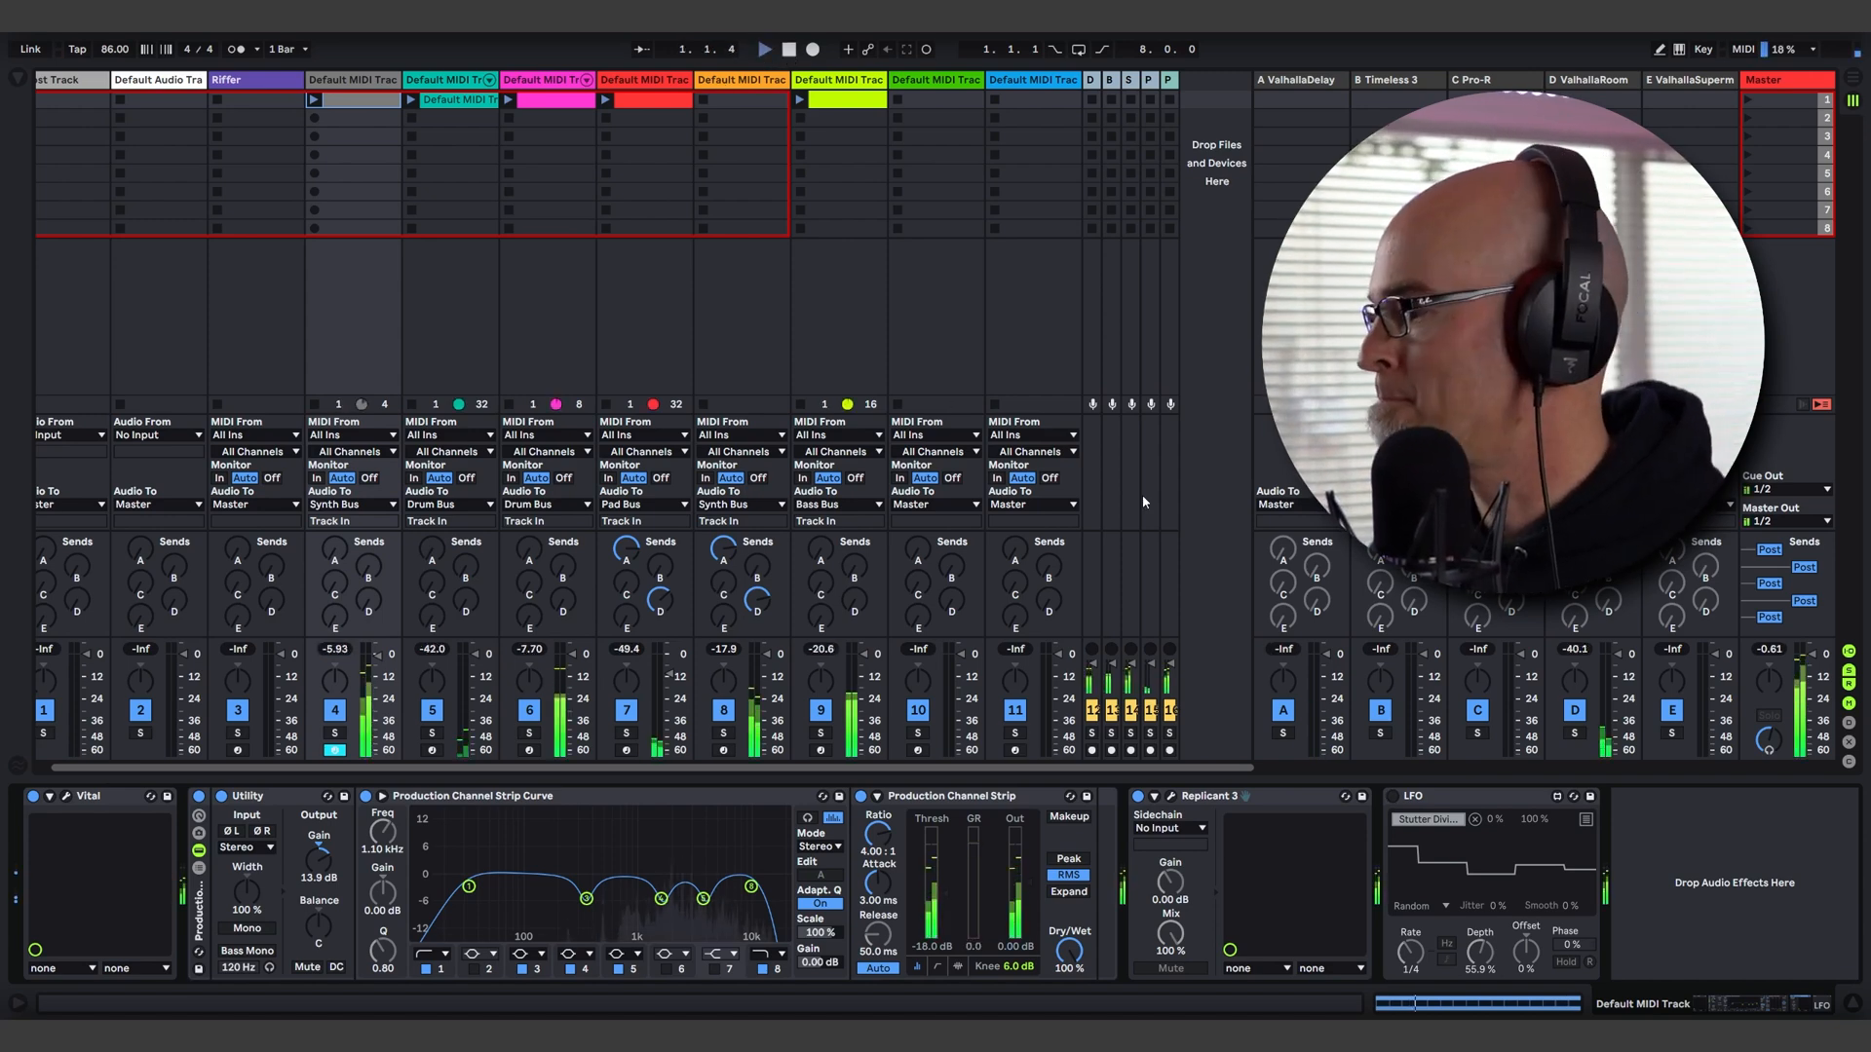
{"action": "left_click", "coordinate": [1172, 794]}
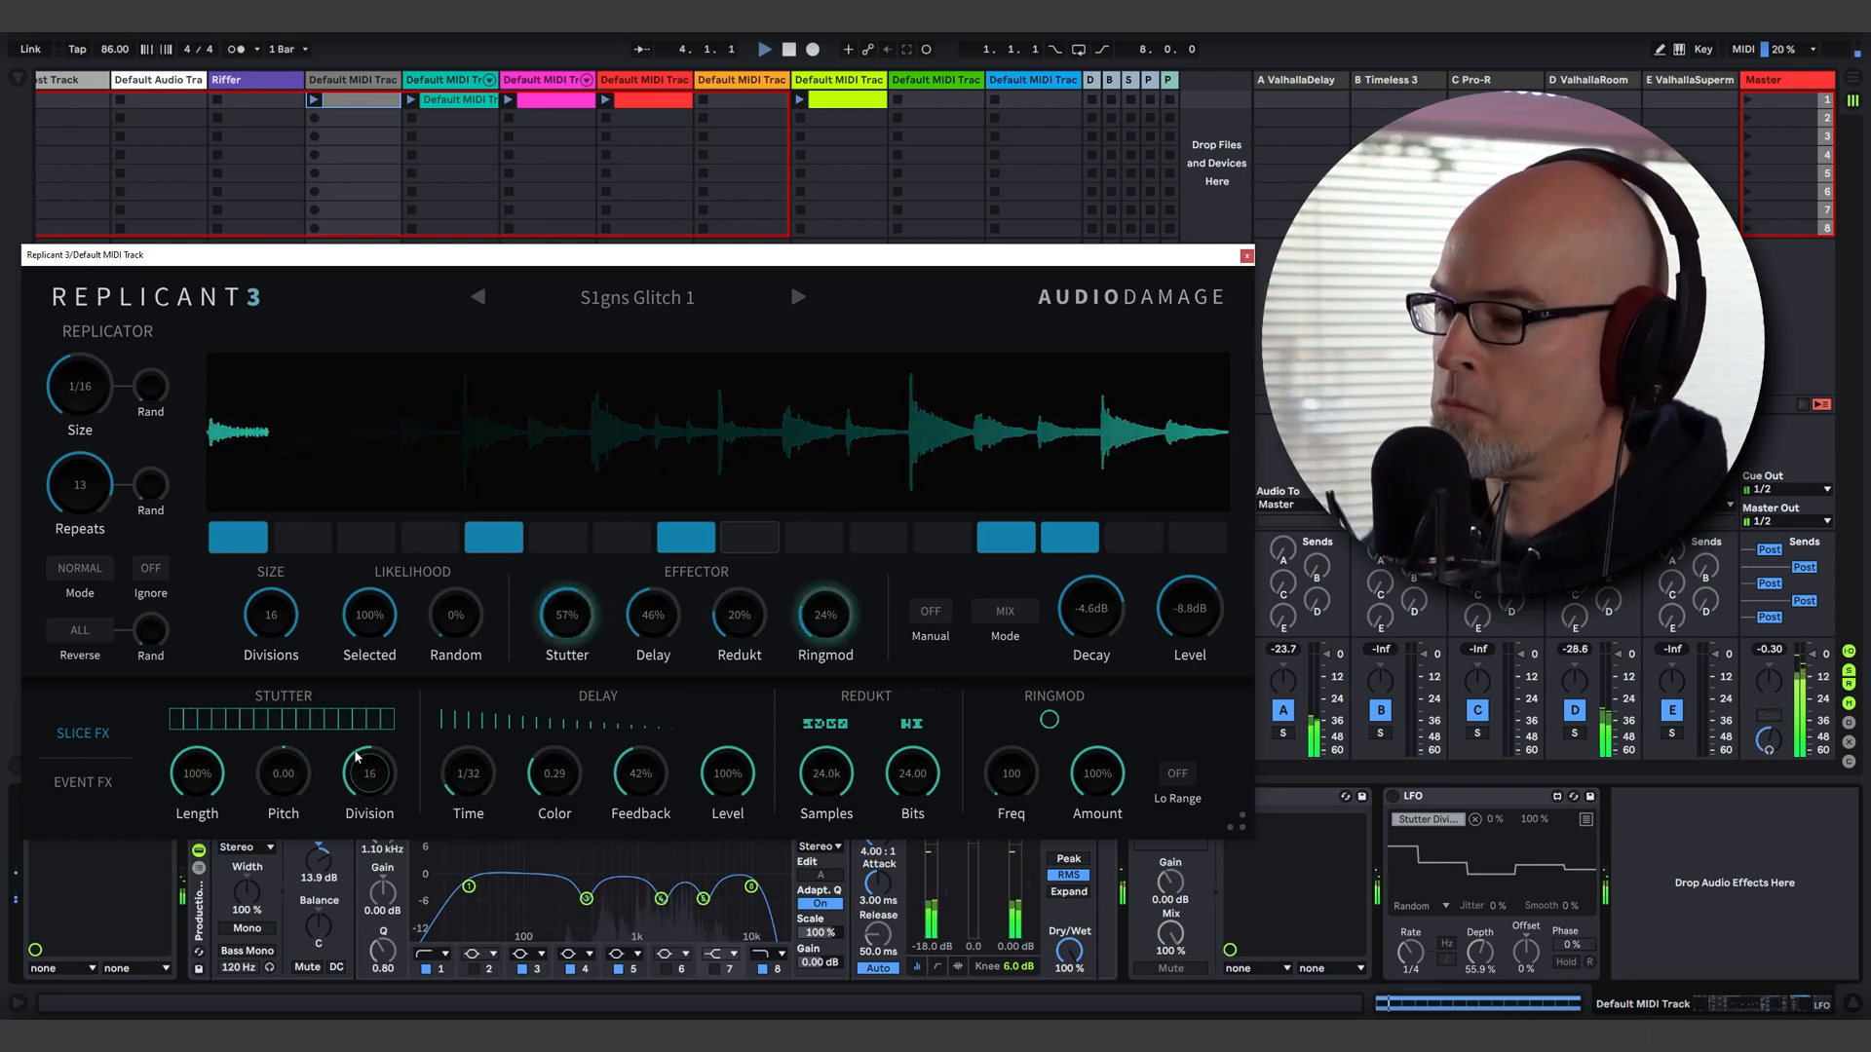
Step: Audition the glitch preset with the stutter pitch at 12.00, the stutter-division LFO enabled, and the output Level at -16.7 dB
{"action": "left_click_drag", "start_coordinate": [295, 770], "coordinate": [309, 672]}
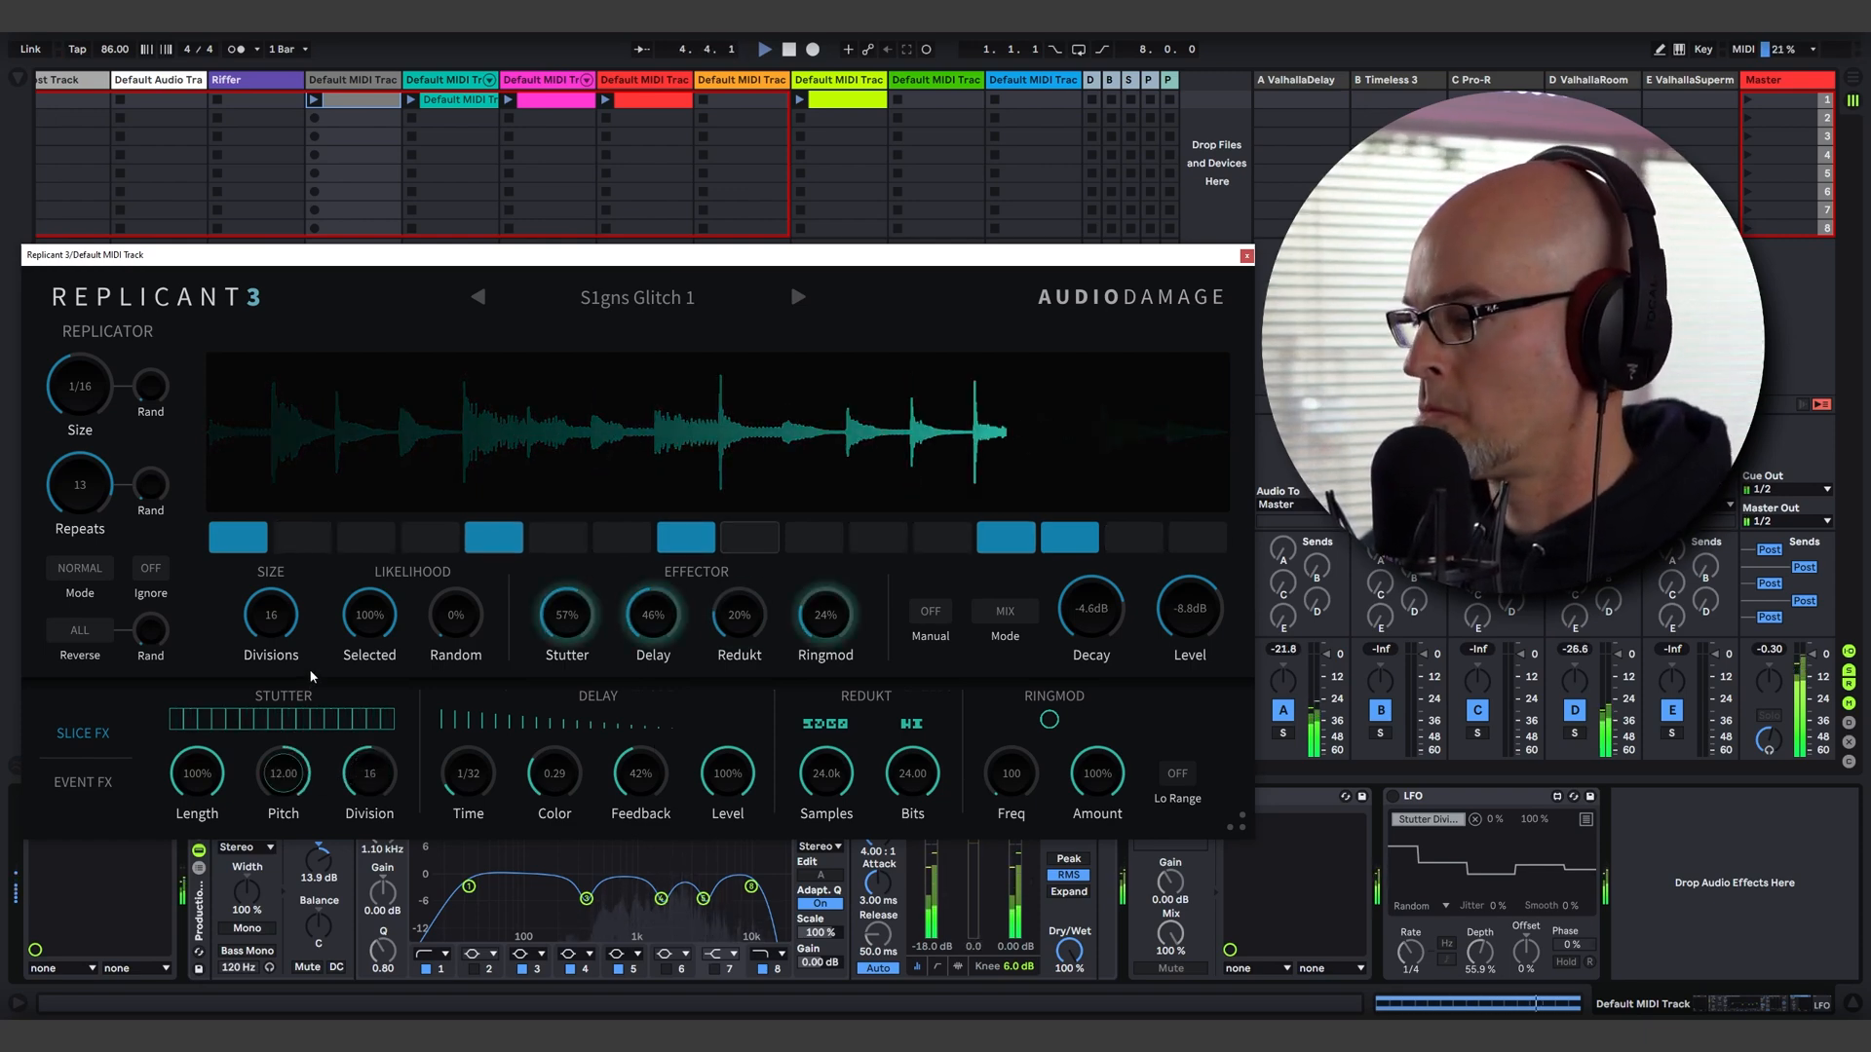
{"action": "left_click", "coordinate": [1409, 800]}
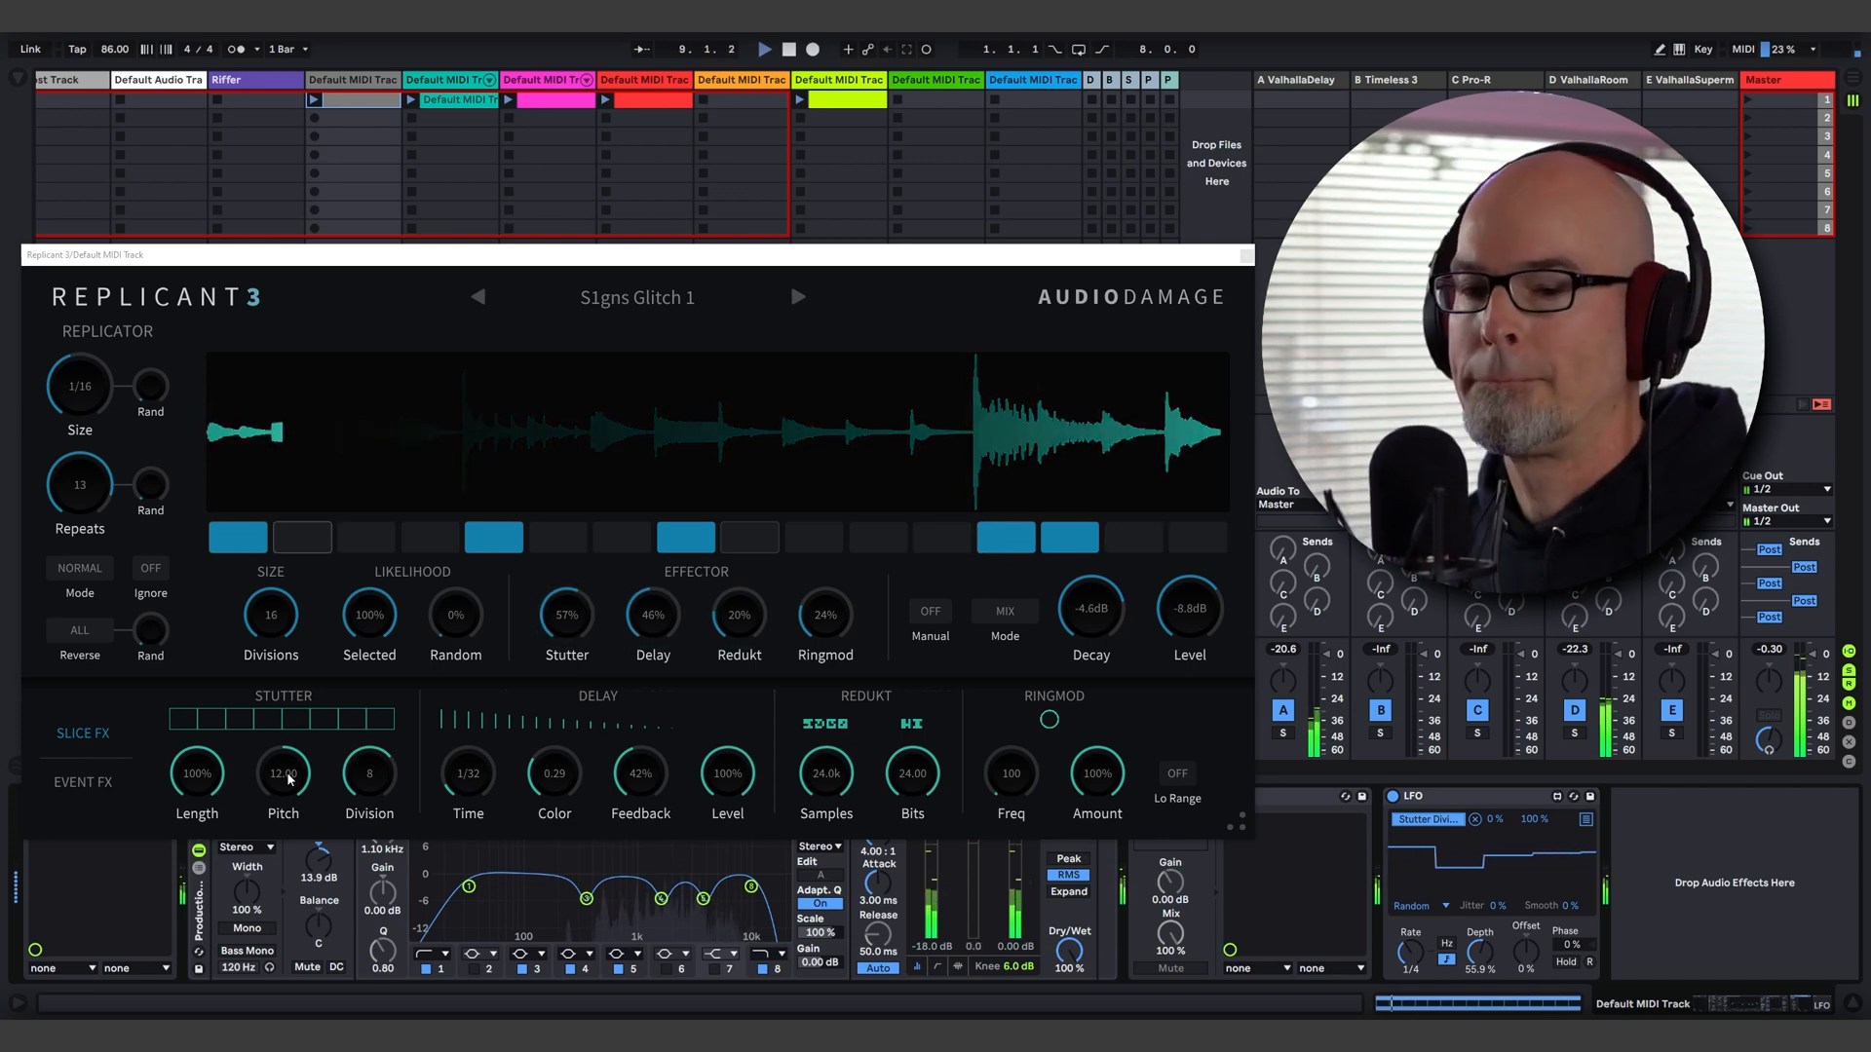
{"action": "left_click_drag", "start_coordinate": [1202, 616], "coordinate": [1109, 638]}
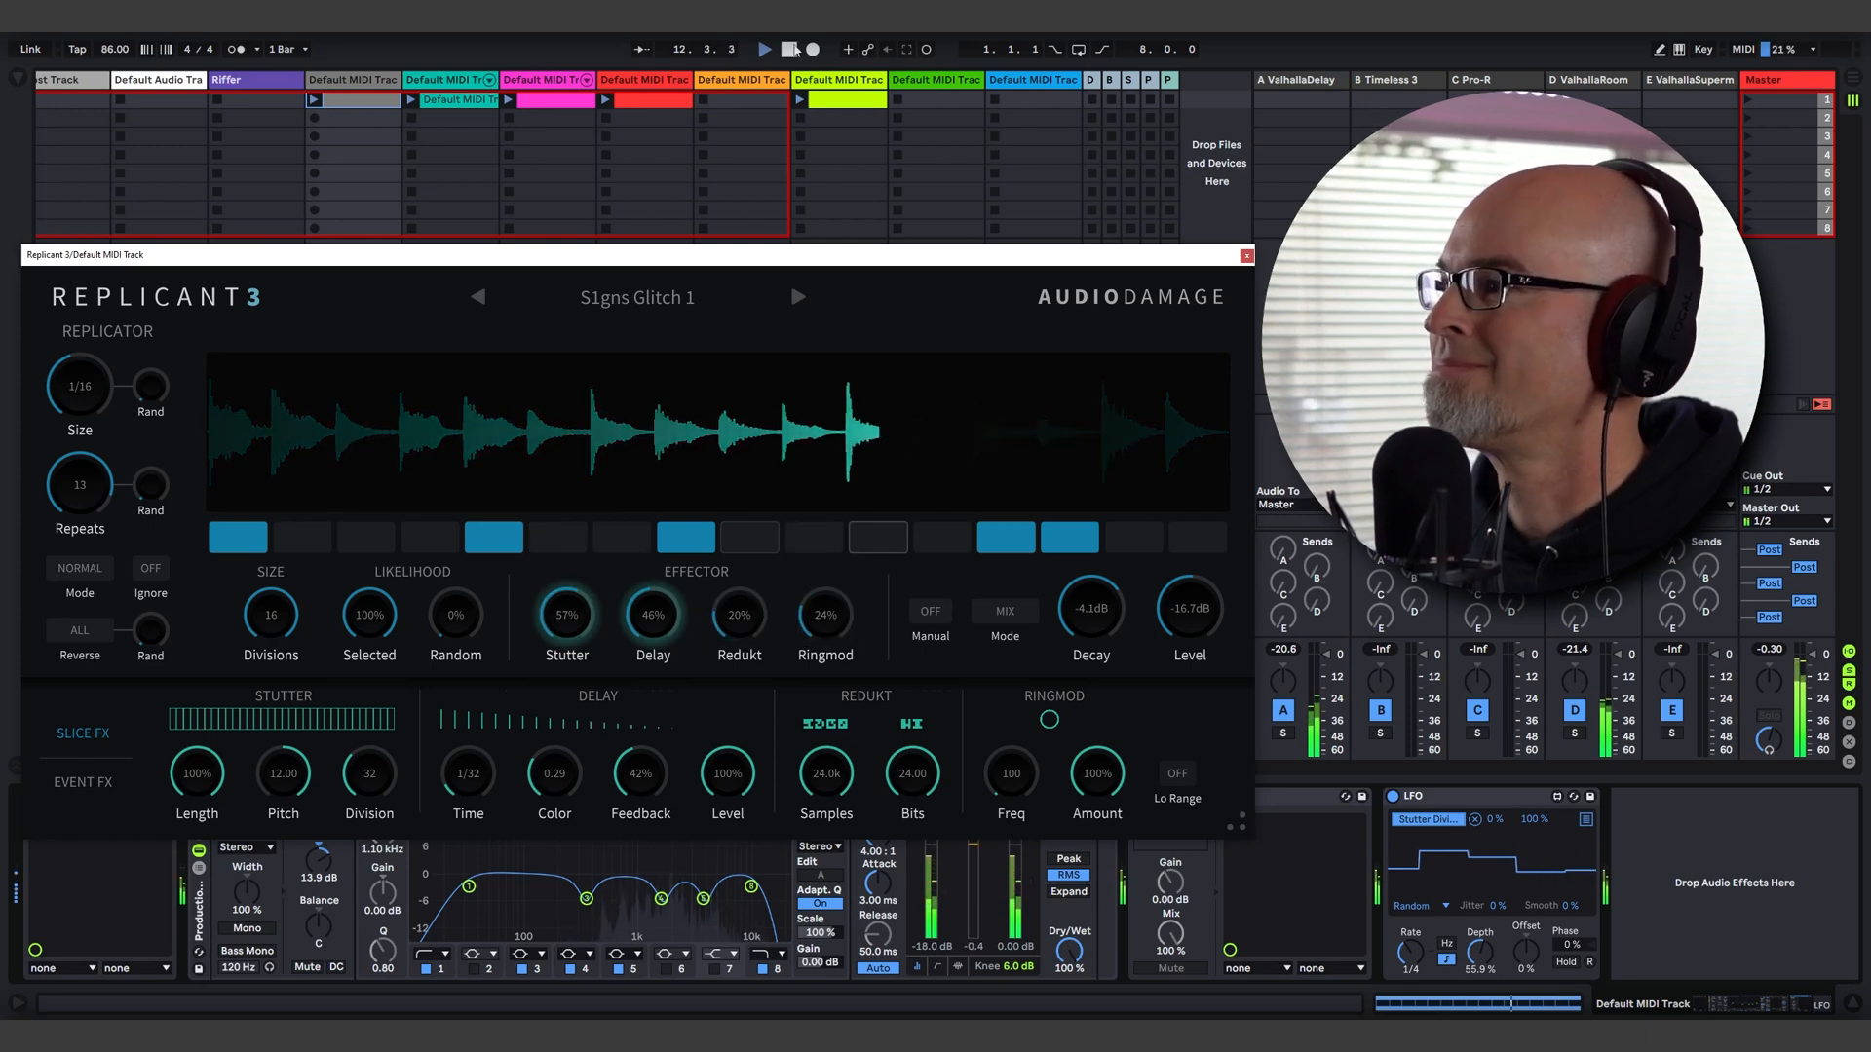
{"action": "left_click", "coordinate": [790, 49]}
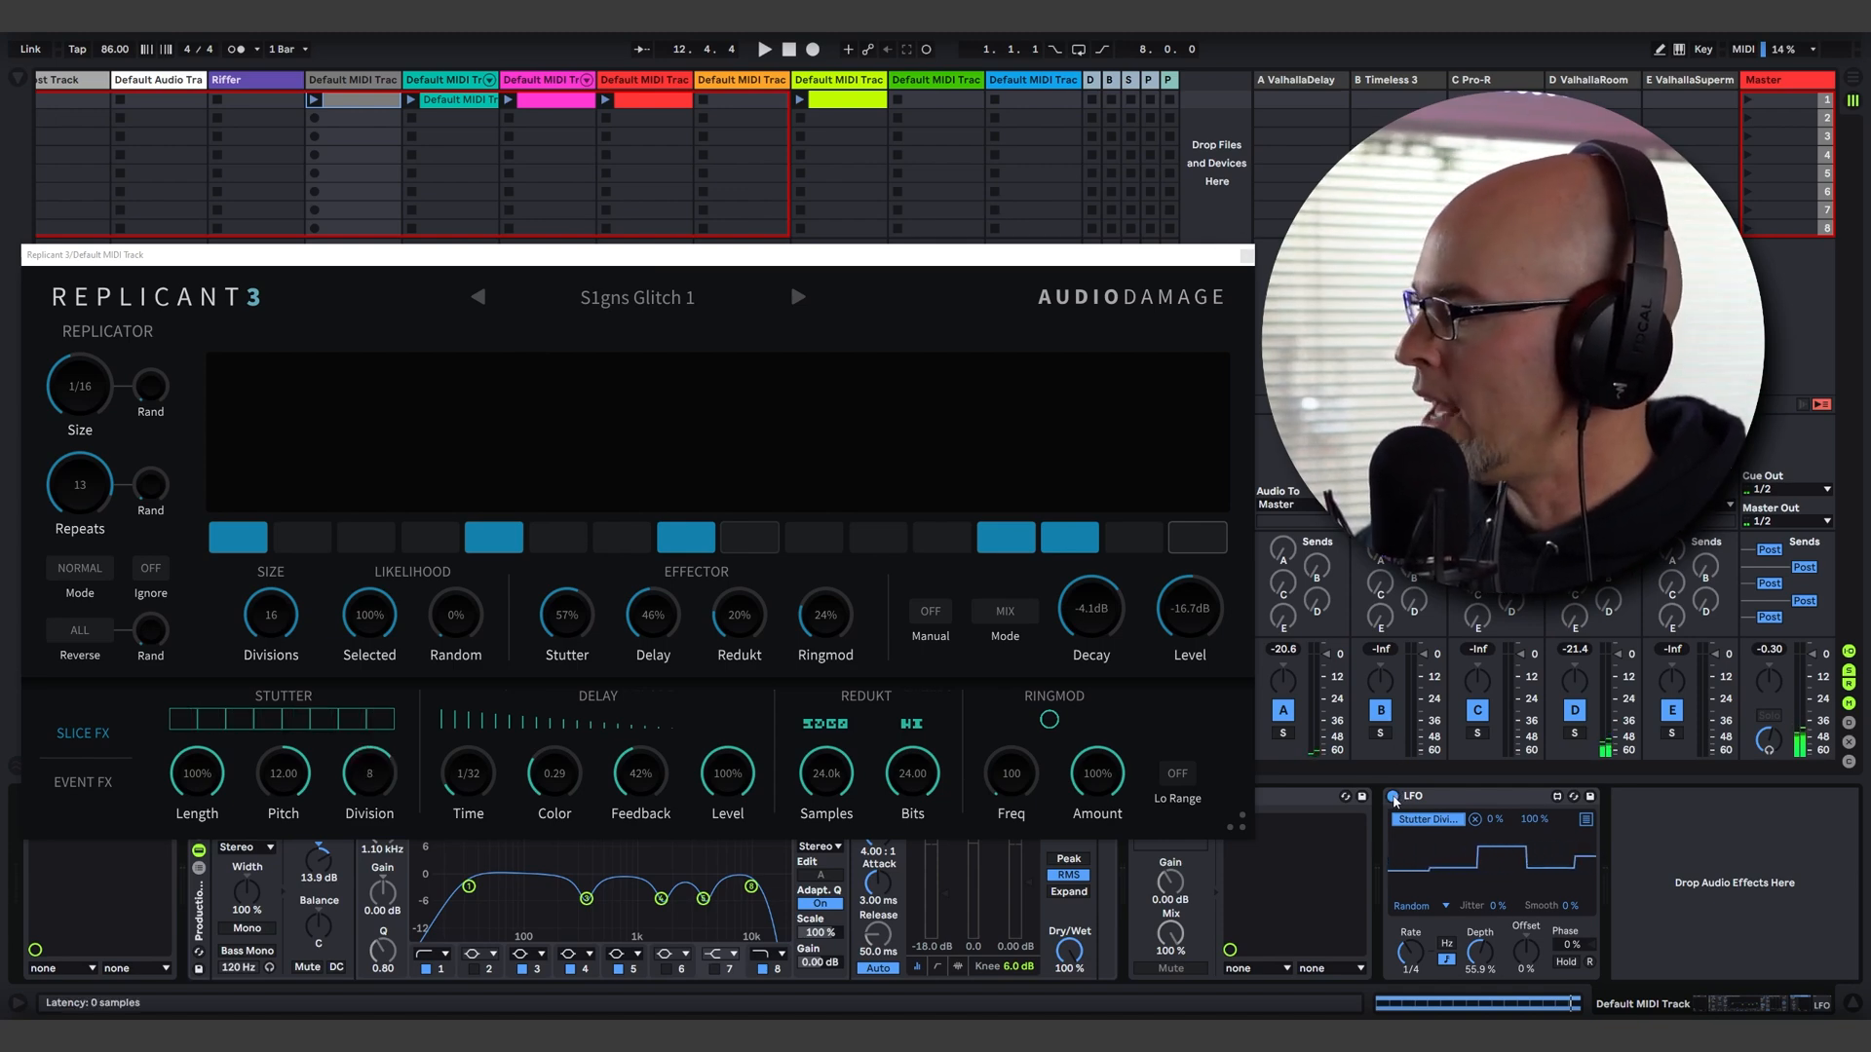
Step: Switch off the LFO and load the Clean Slate preset from Replicant's User folder
{"action": "left_click", "coordinate": [648, 308]}
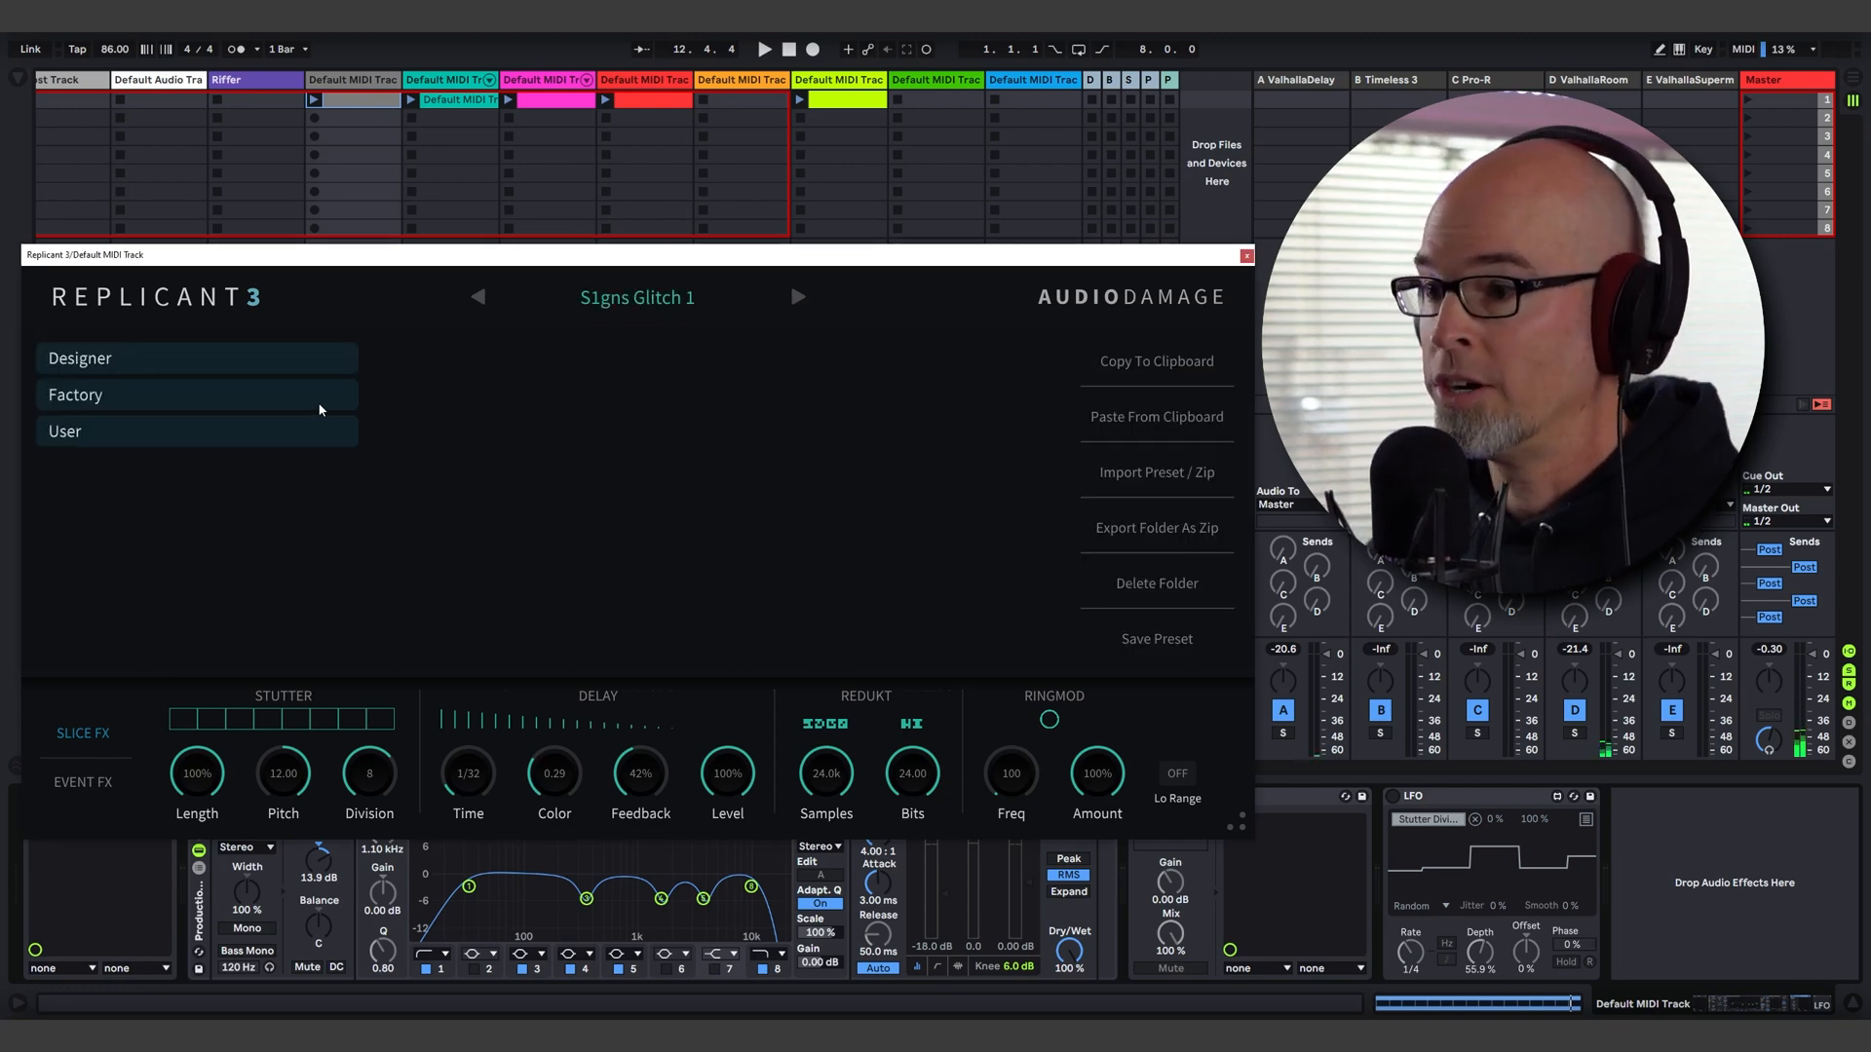
{"action": "left_click", "coordinate": [126, 426]}
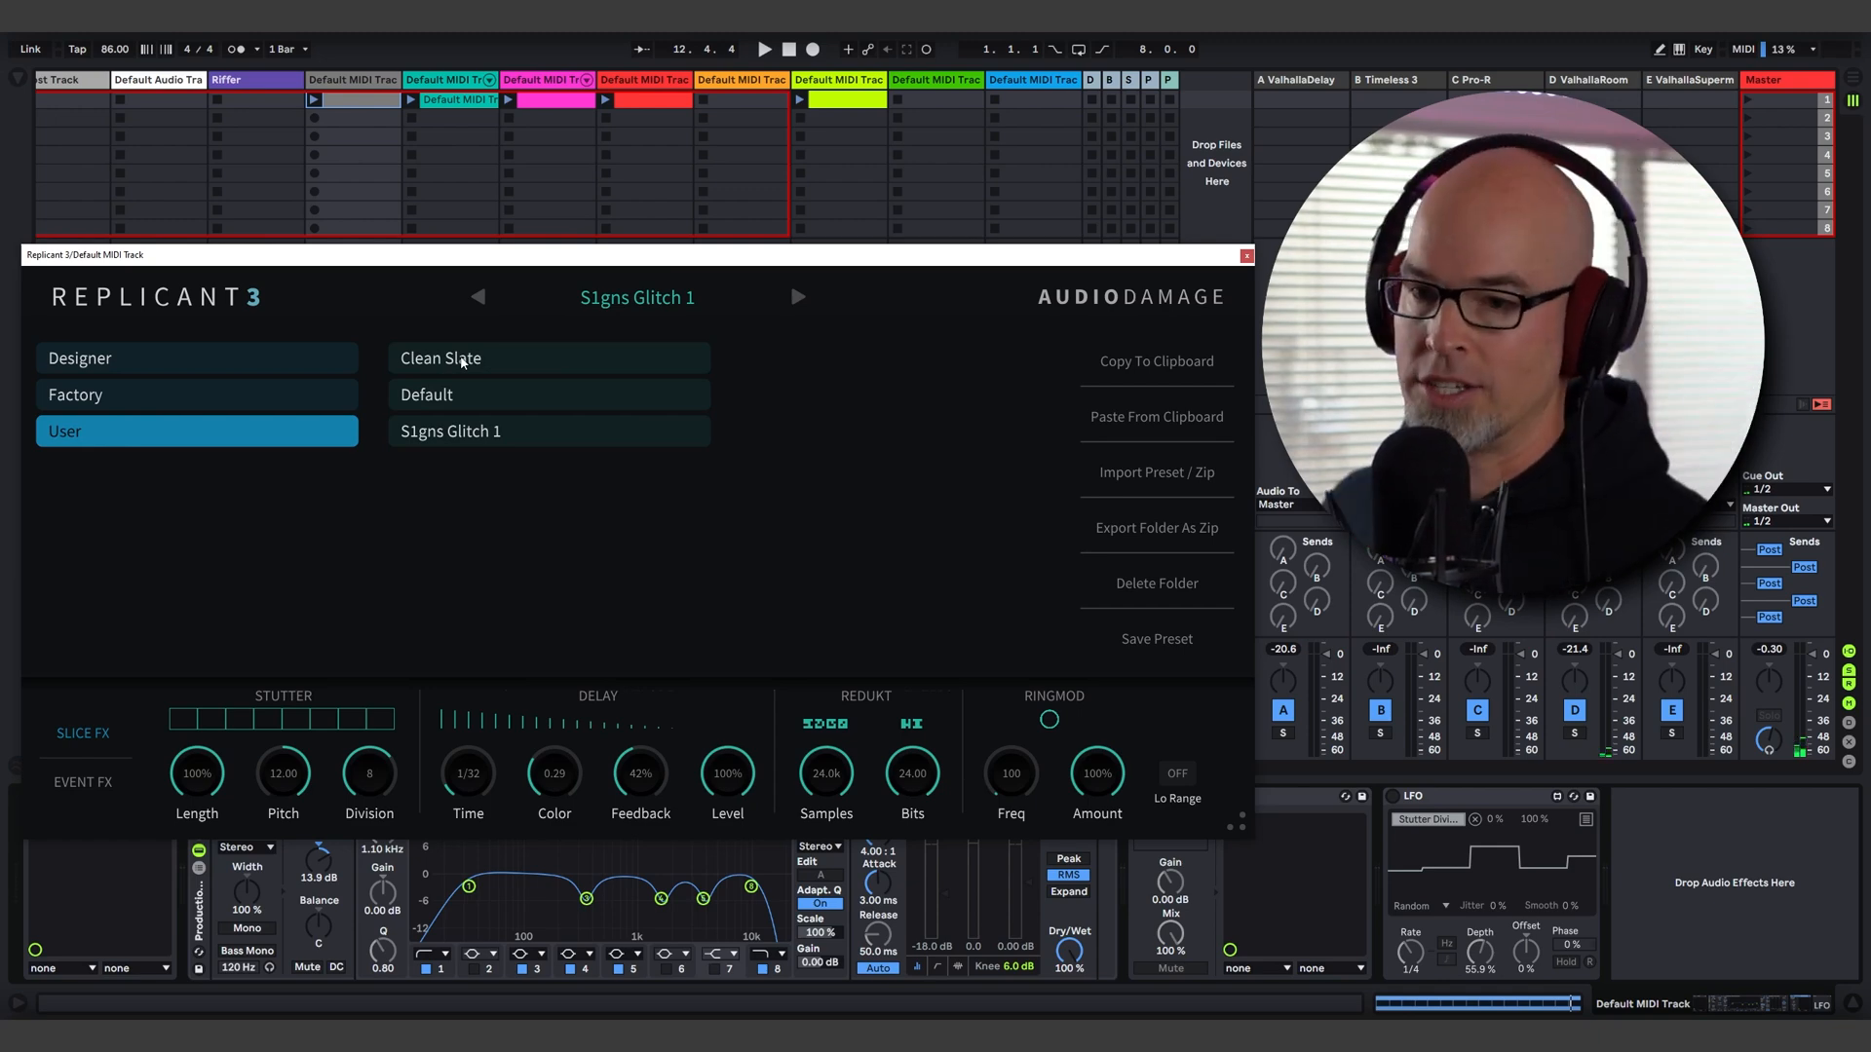
{"action": "left_click", "coordinate": [457, 365]}
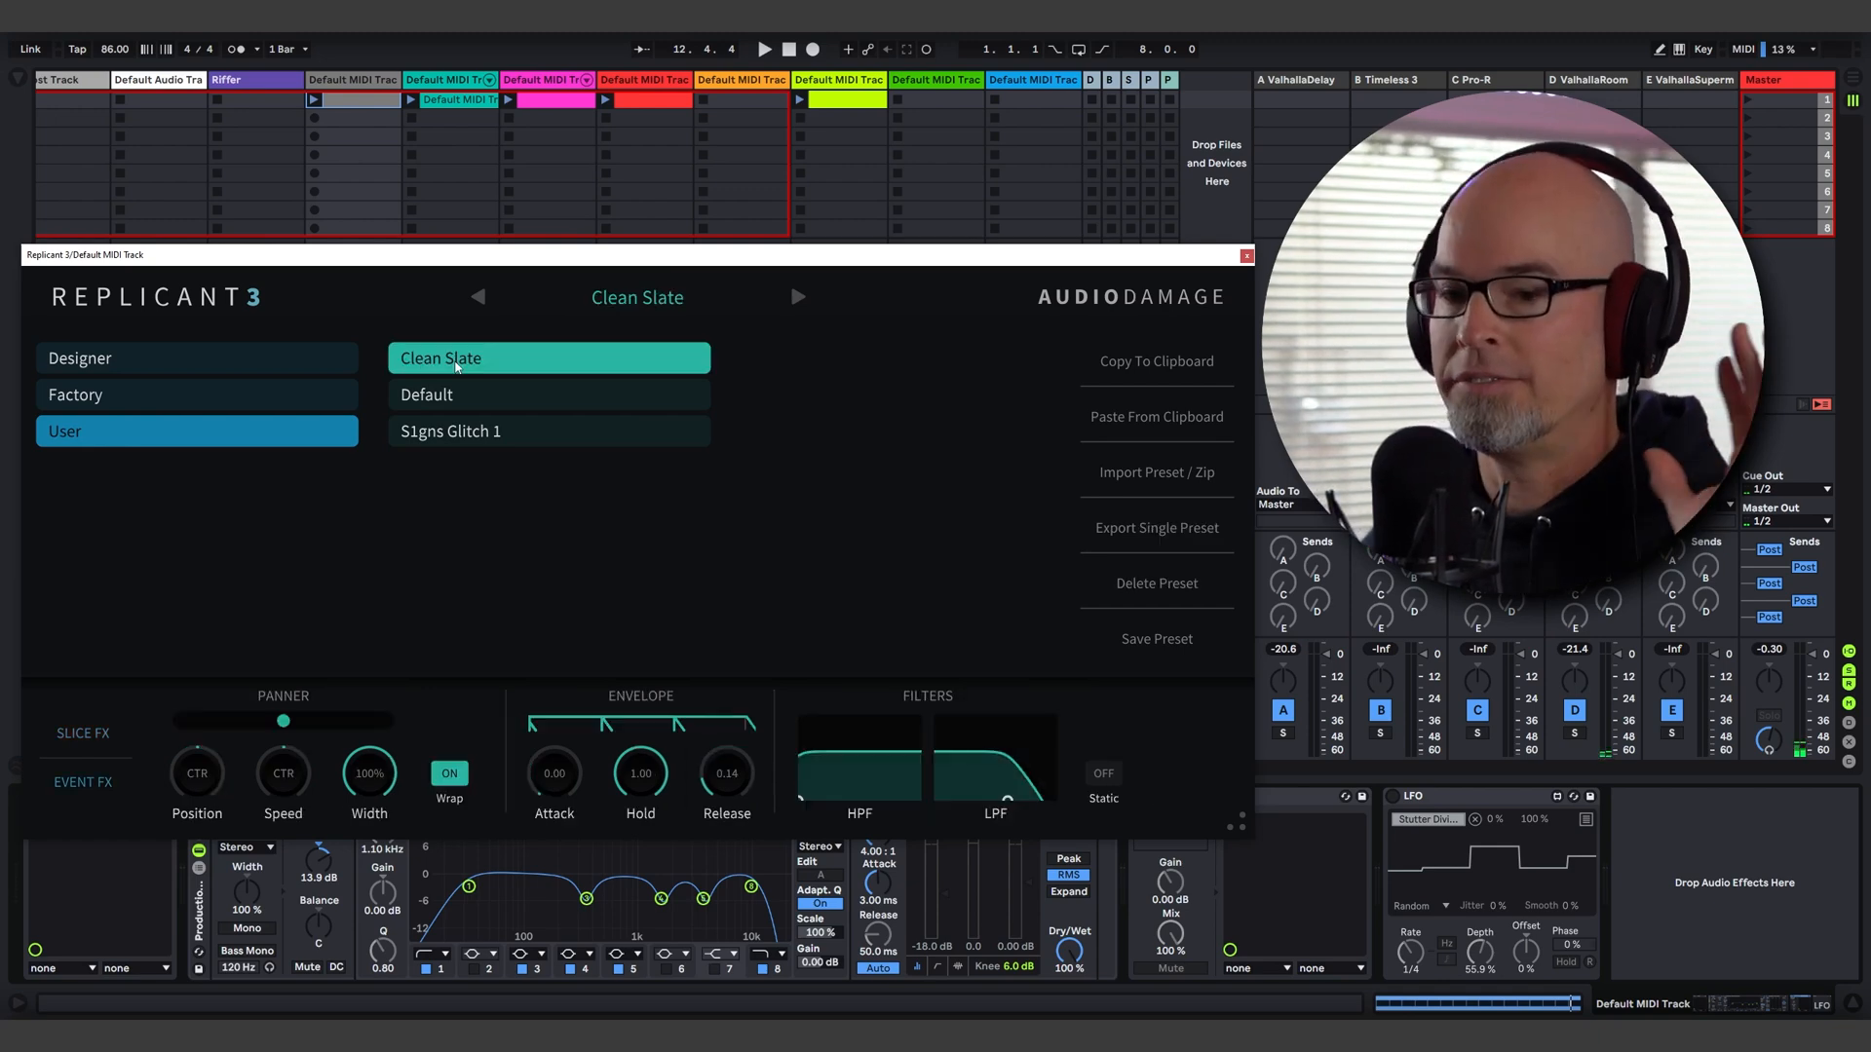
{"action": "left_click", "coordinate": [626, 305]}
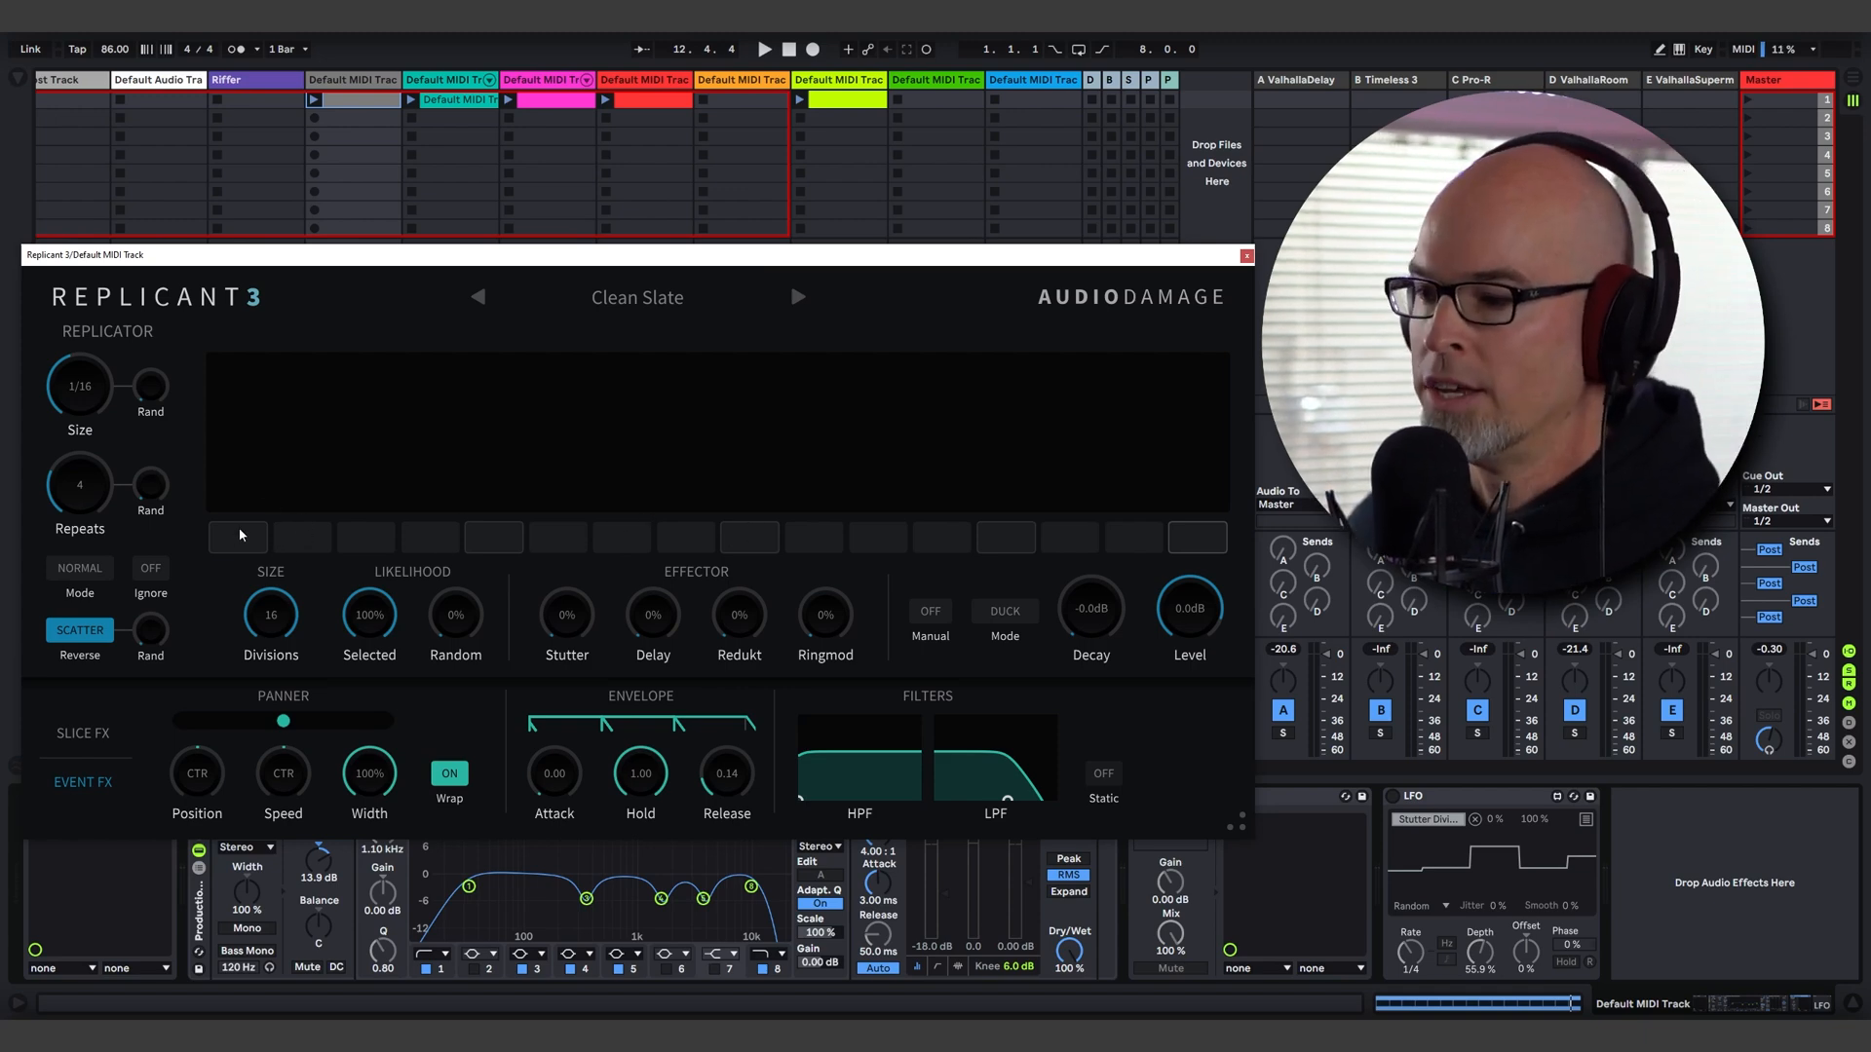
Step: Activate slices 1, 5, 8, 9, 13 and 16 in the 16-slice trigger row
{"action": "left_click", "coordinate": [492, 534]}
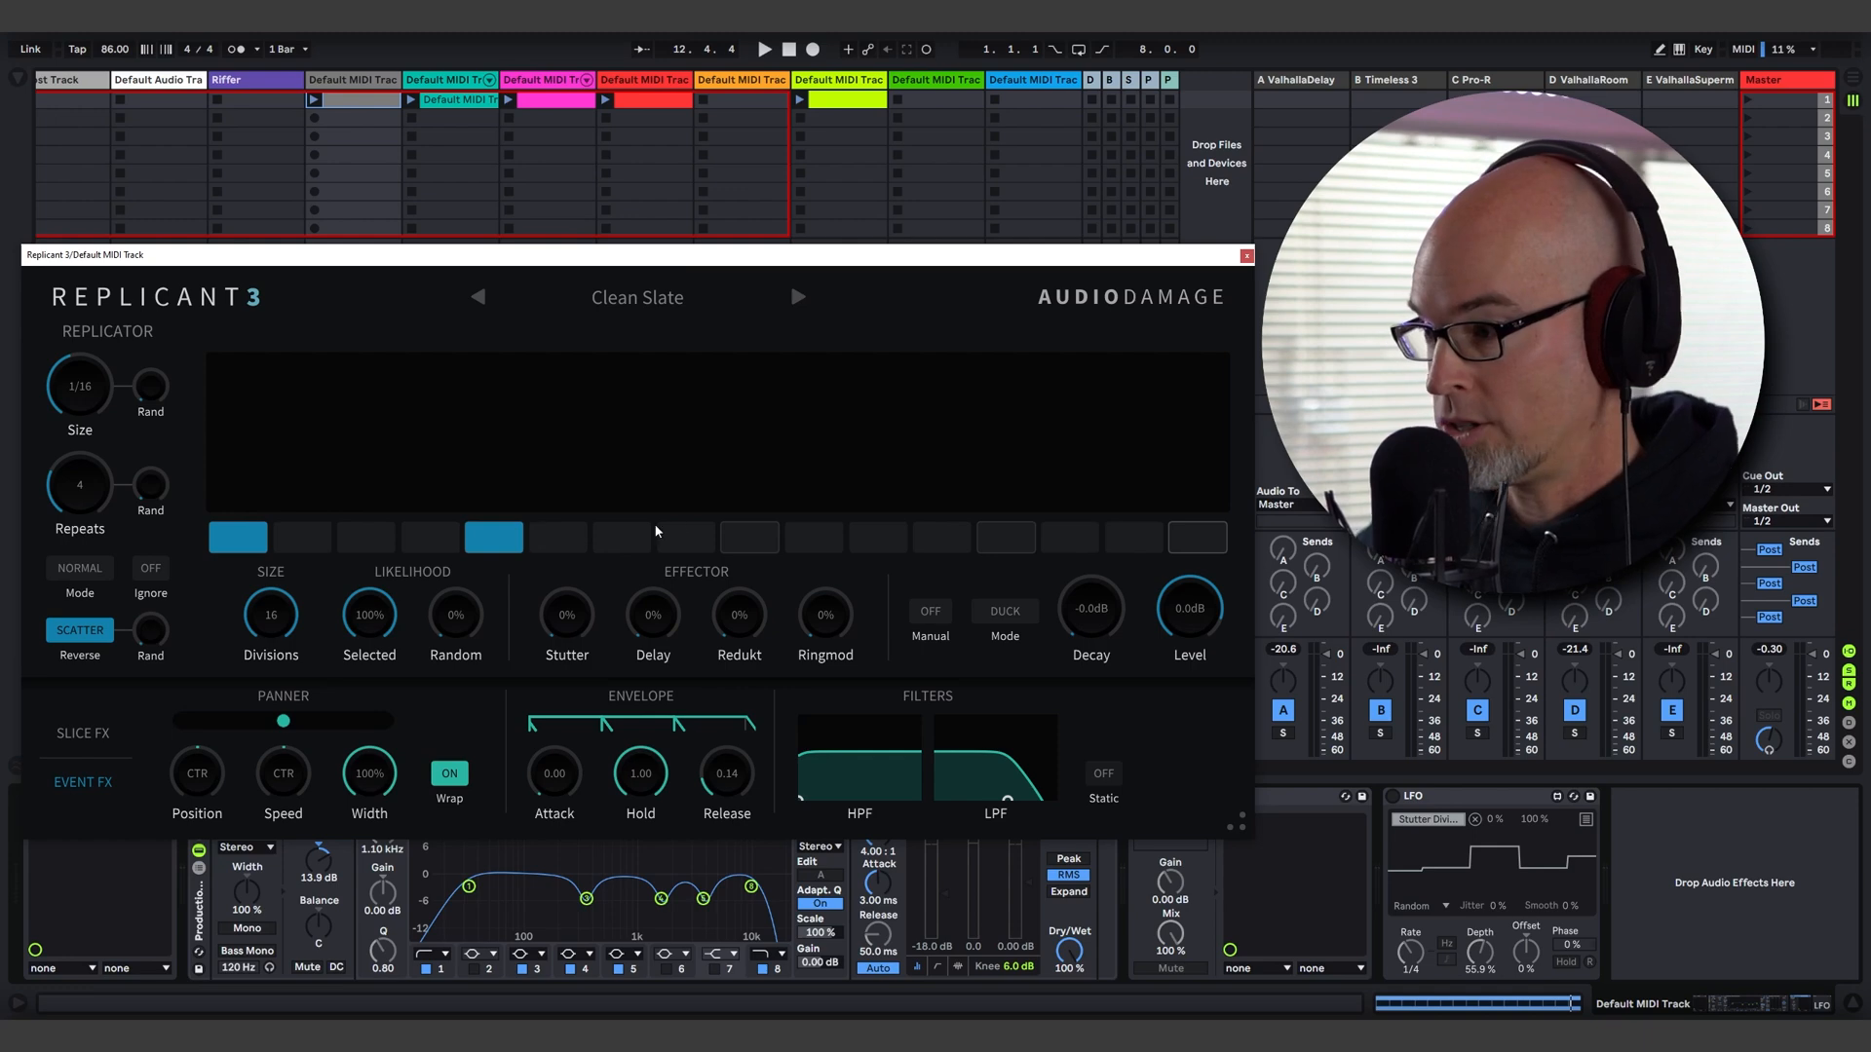
{"action": "left_click", "coordinate": [709, 541]}
{"action": "left_click", "coordinate": [760, 539]}
{"action": "left_click", "coordinate": [1006, 538]}
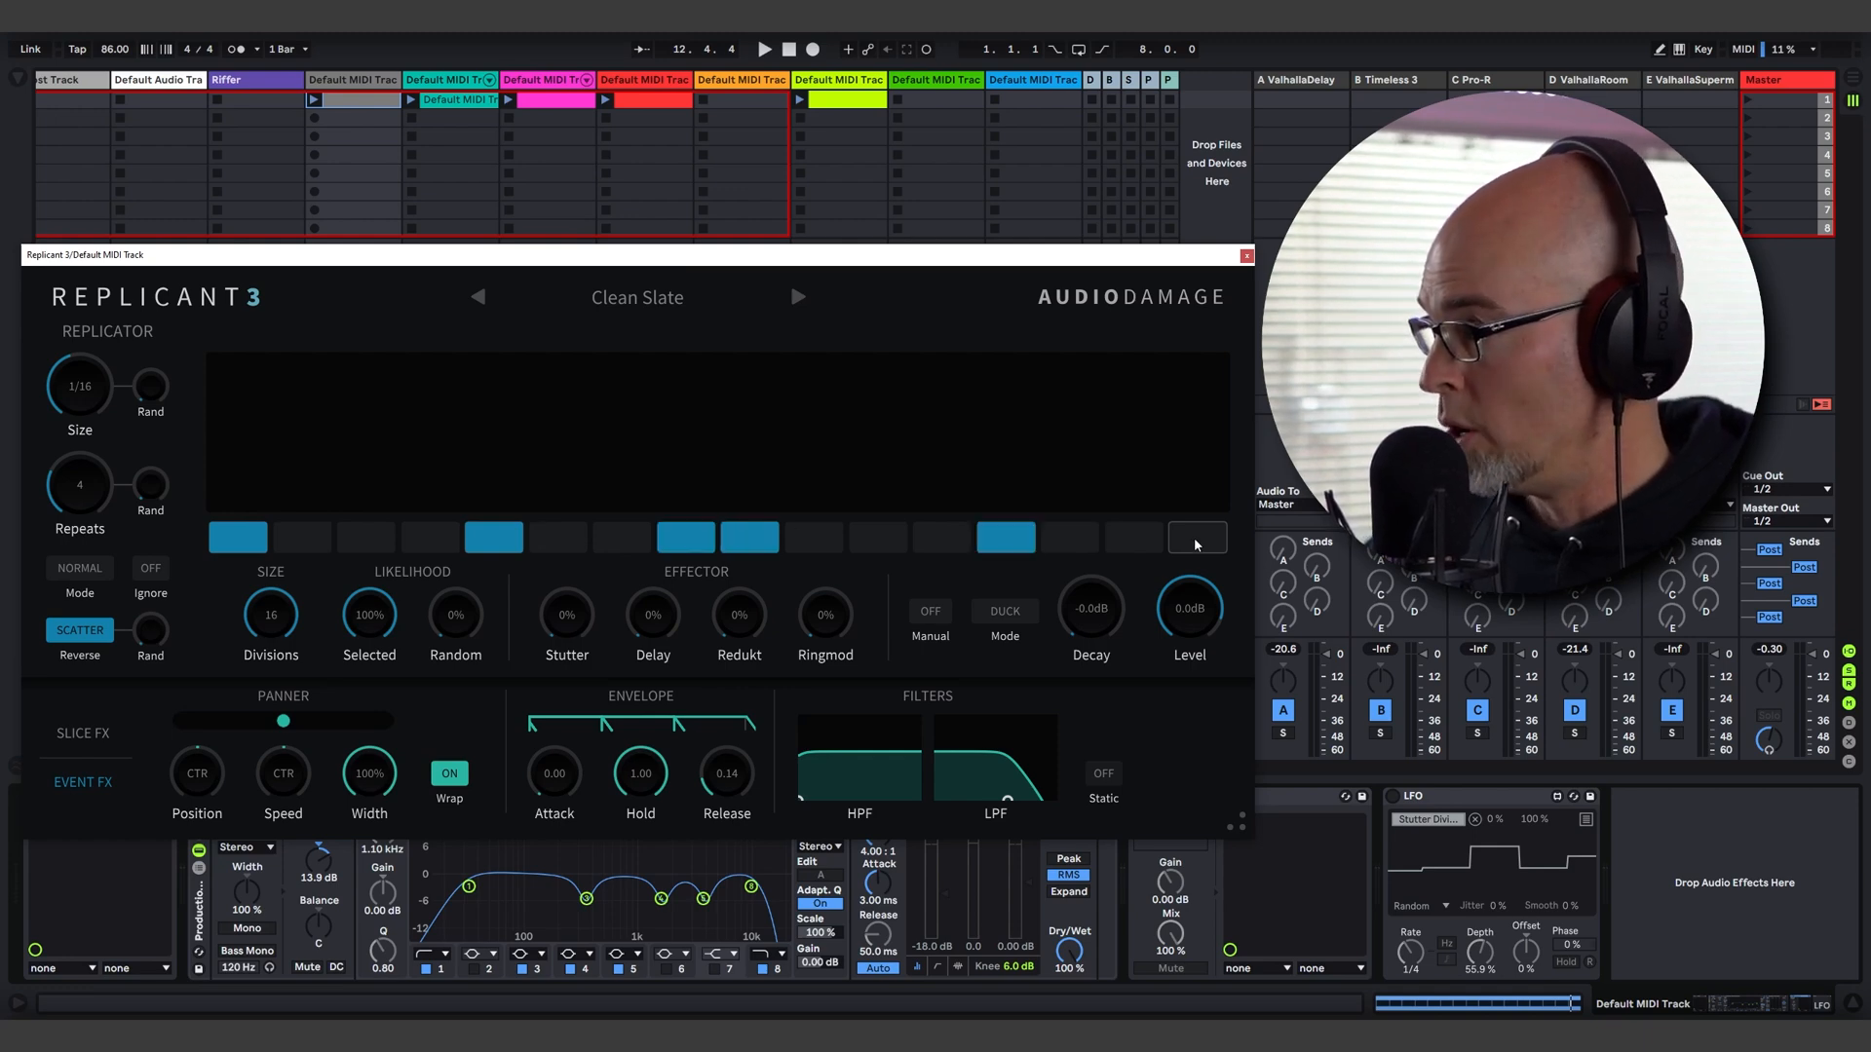
{"action": "left_click", "coordinate": [1198, 538]}
Step: Set the replicator Size to 1/64 with some size randomization and the Repeats to 15, auditioning the changes
{"action": "key", "text": "space"}
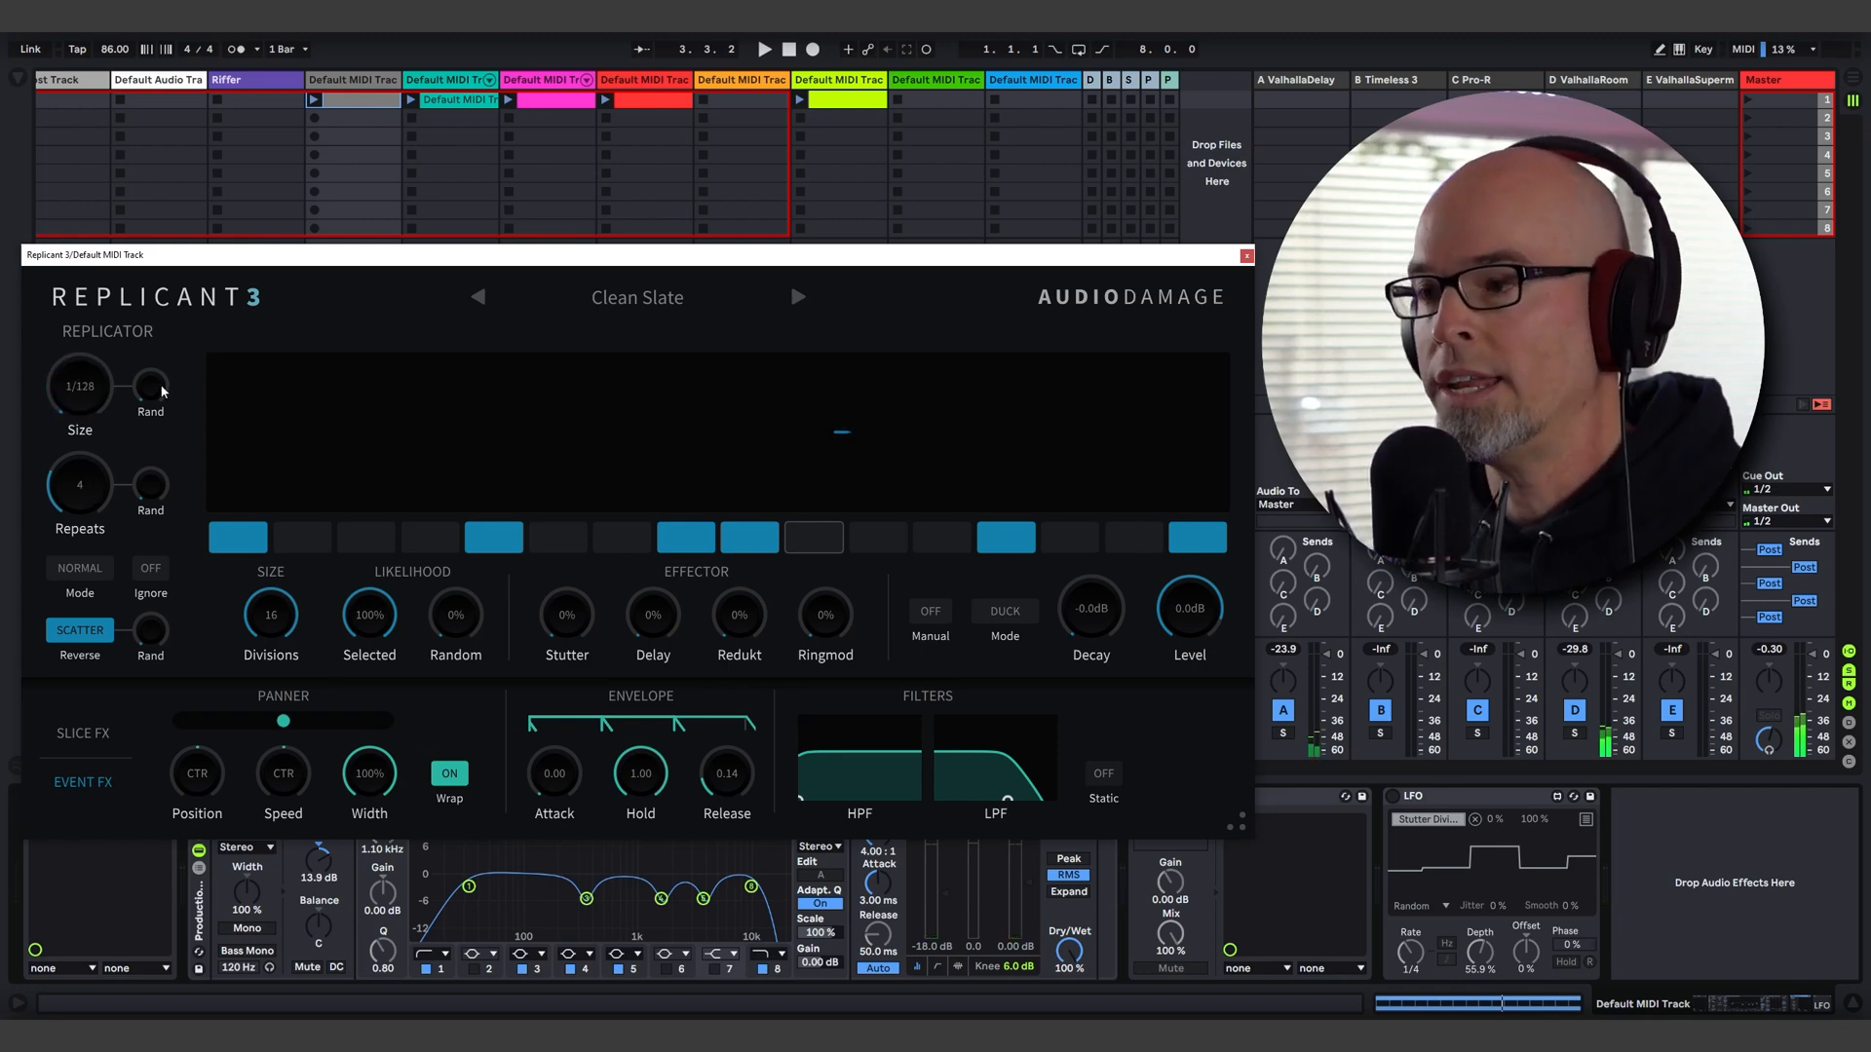
{"action": "left_click_drag", "start_coordinate": [104, 383], "coordinate": [103, 365]}
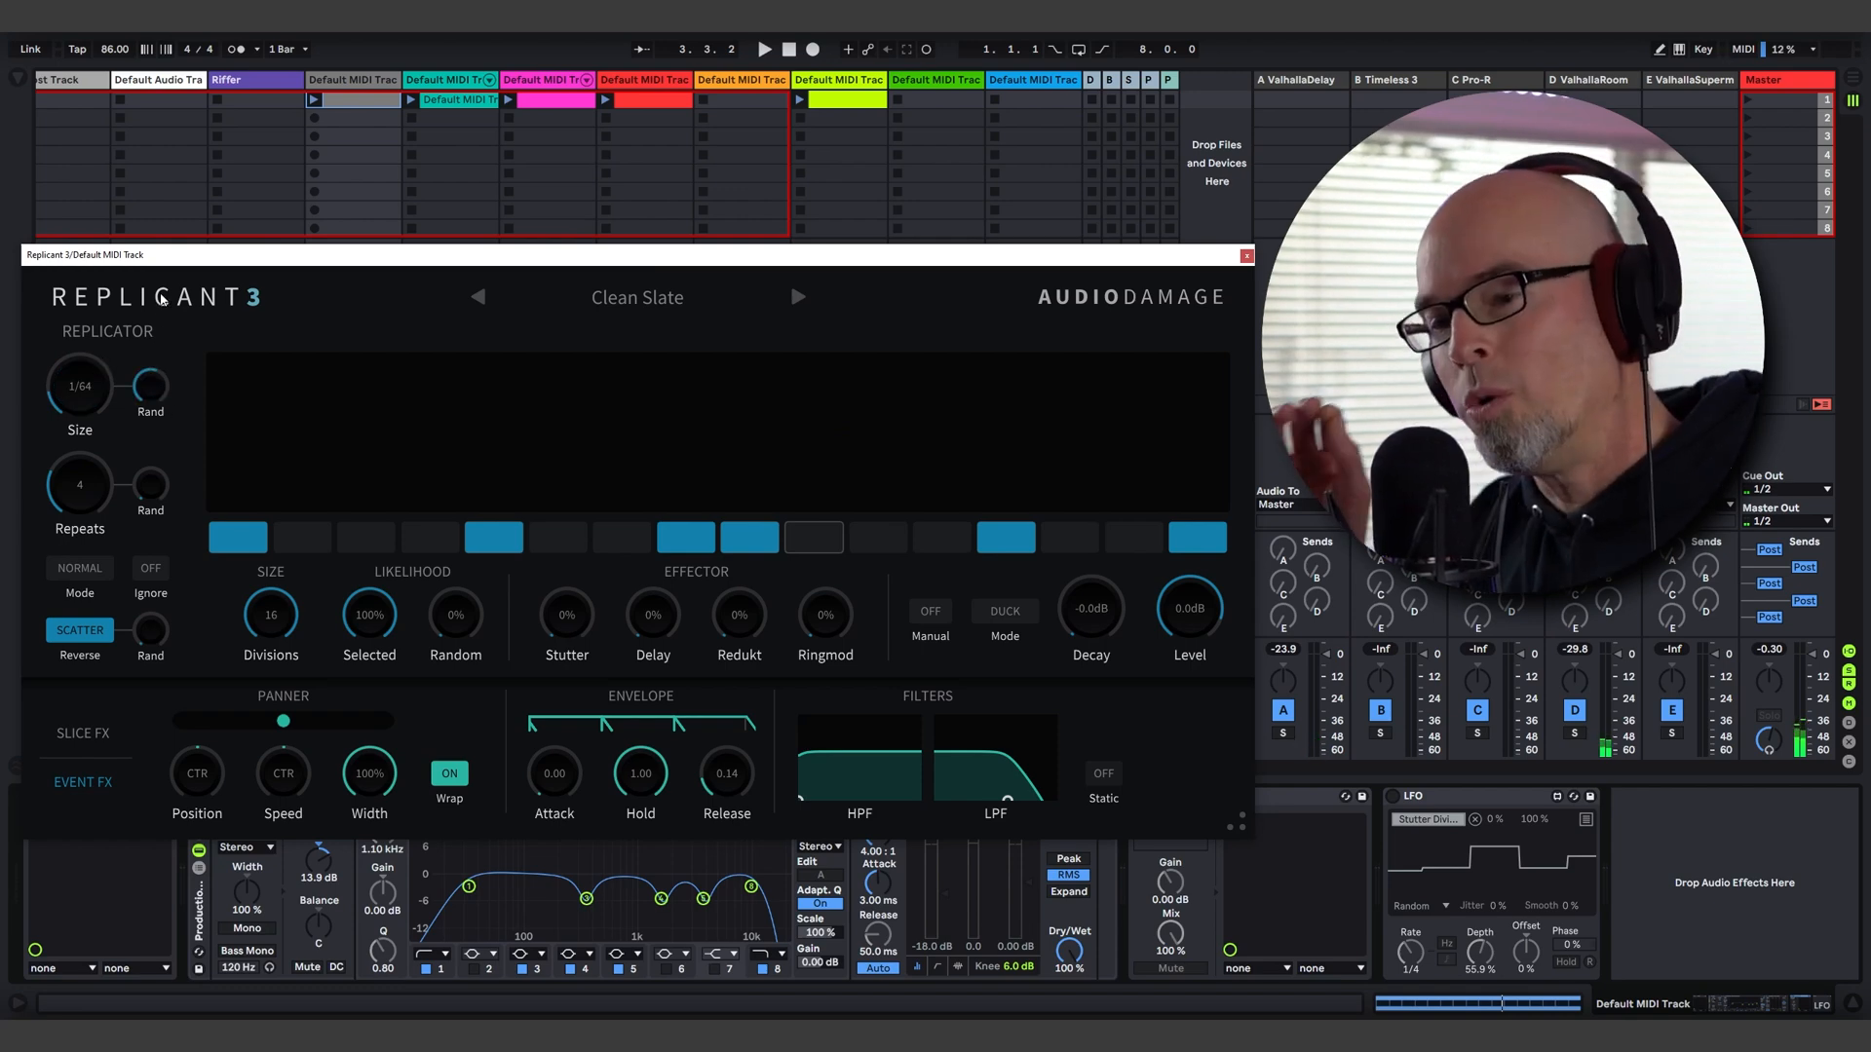
{"action": "key", "text": "space"}
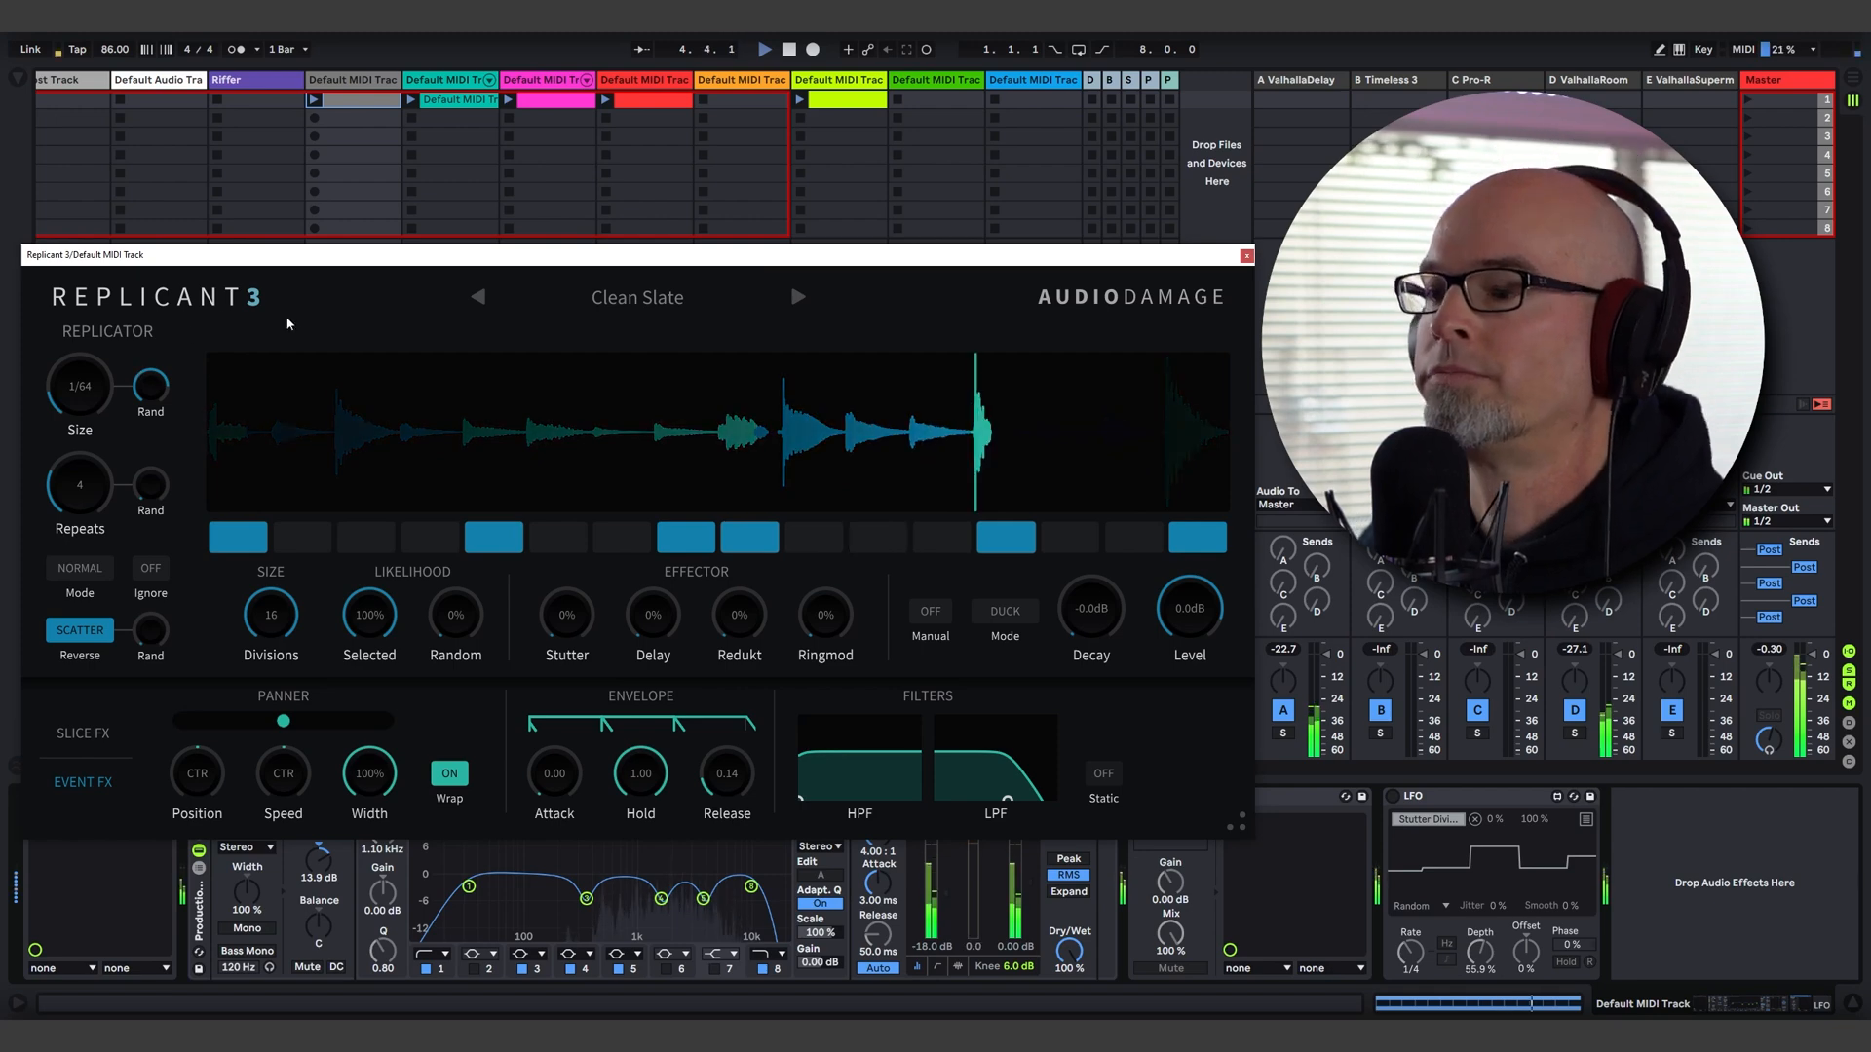
{"action": "left_click_drag", "start_coordinate": [82, 486], "coordinate": [101, 387]}
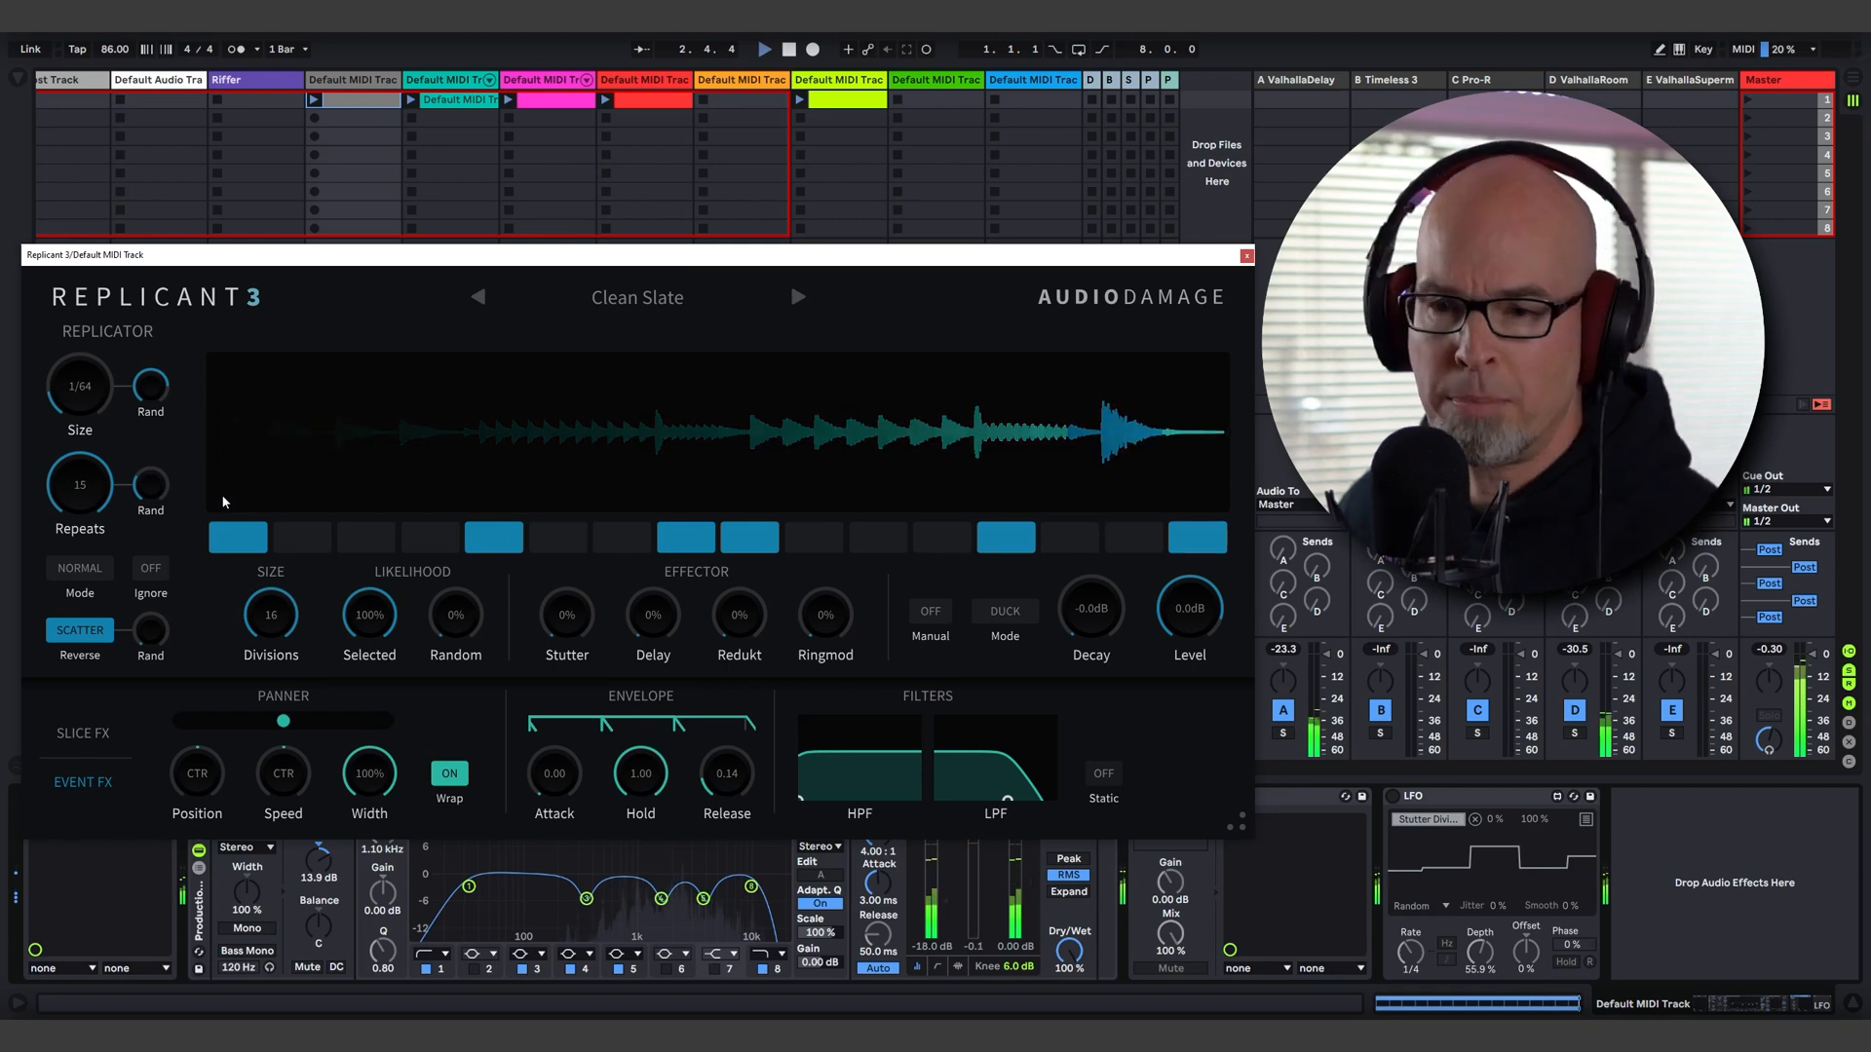
Step: Move the Replicant window clear of the track 4 mixer strip and solo that track
{"action": "left_click_drag", "start_coordinate": [536, 259], "coordinate": [1009, 167]}
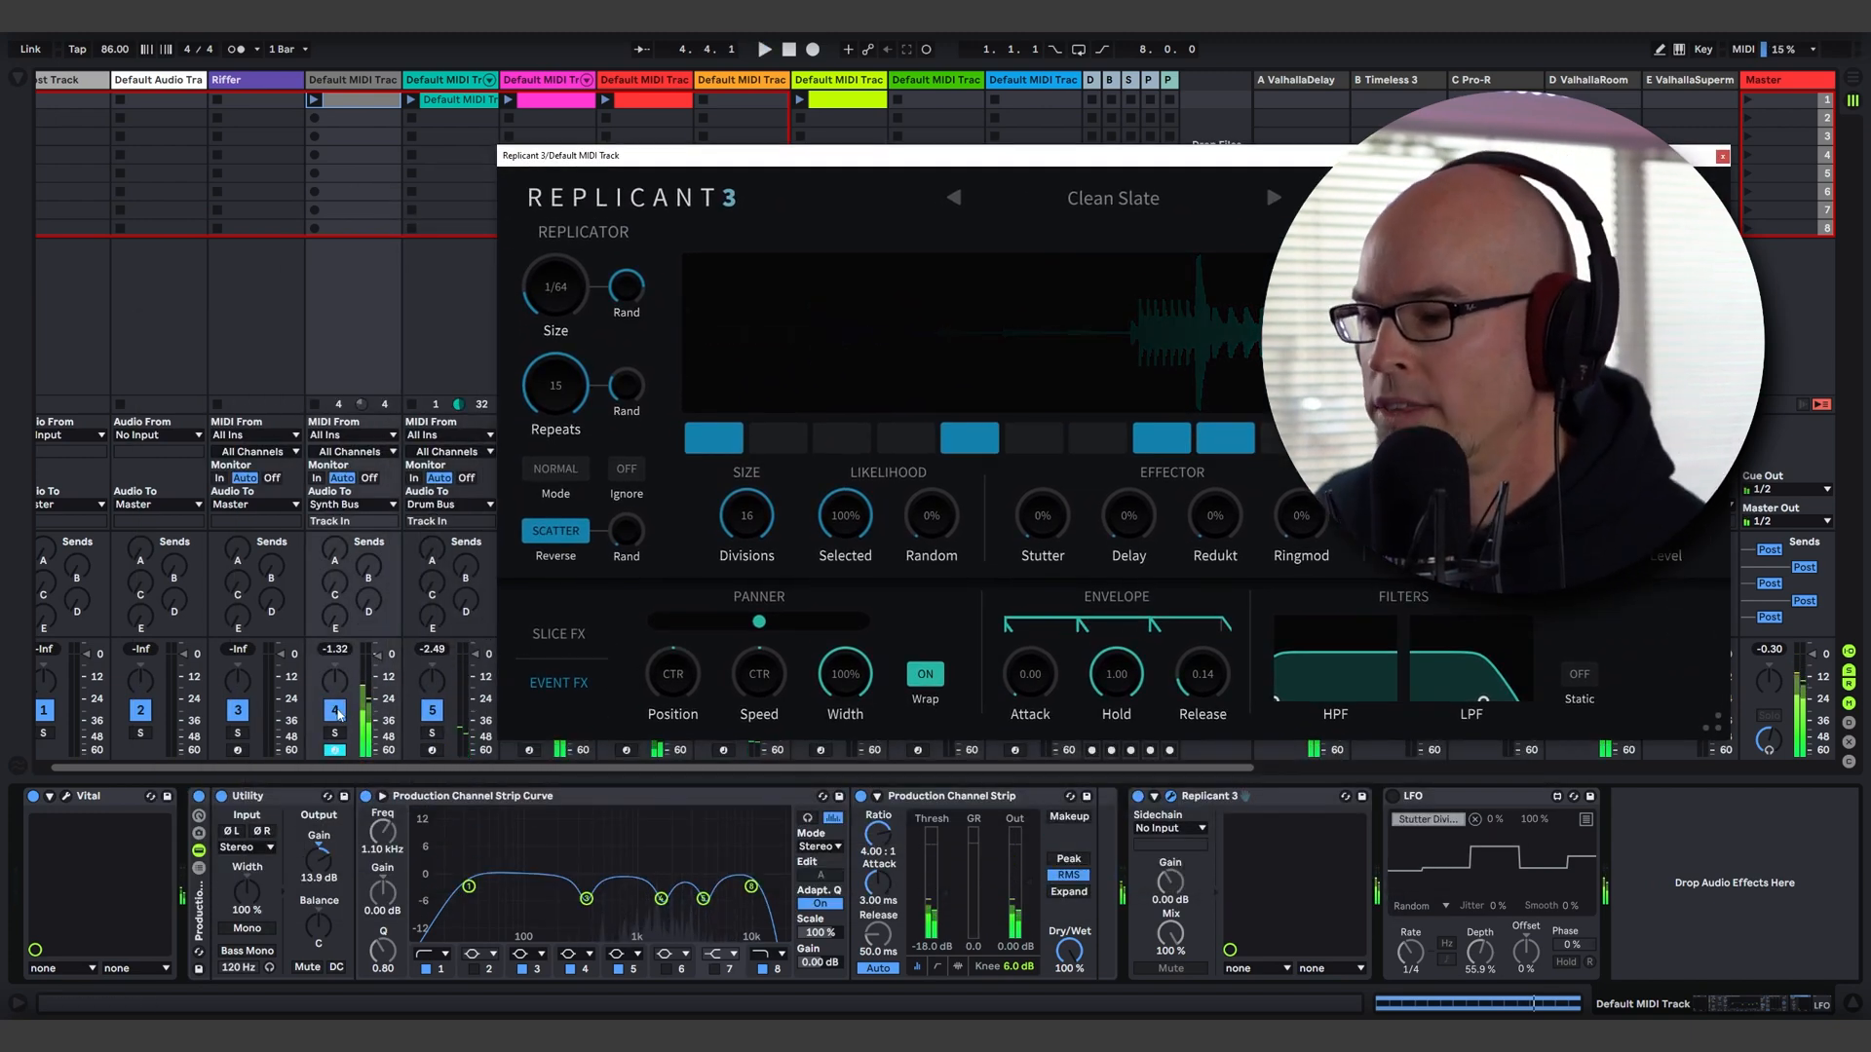
{"action": "left_click", "coordinate": [333, 733]}
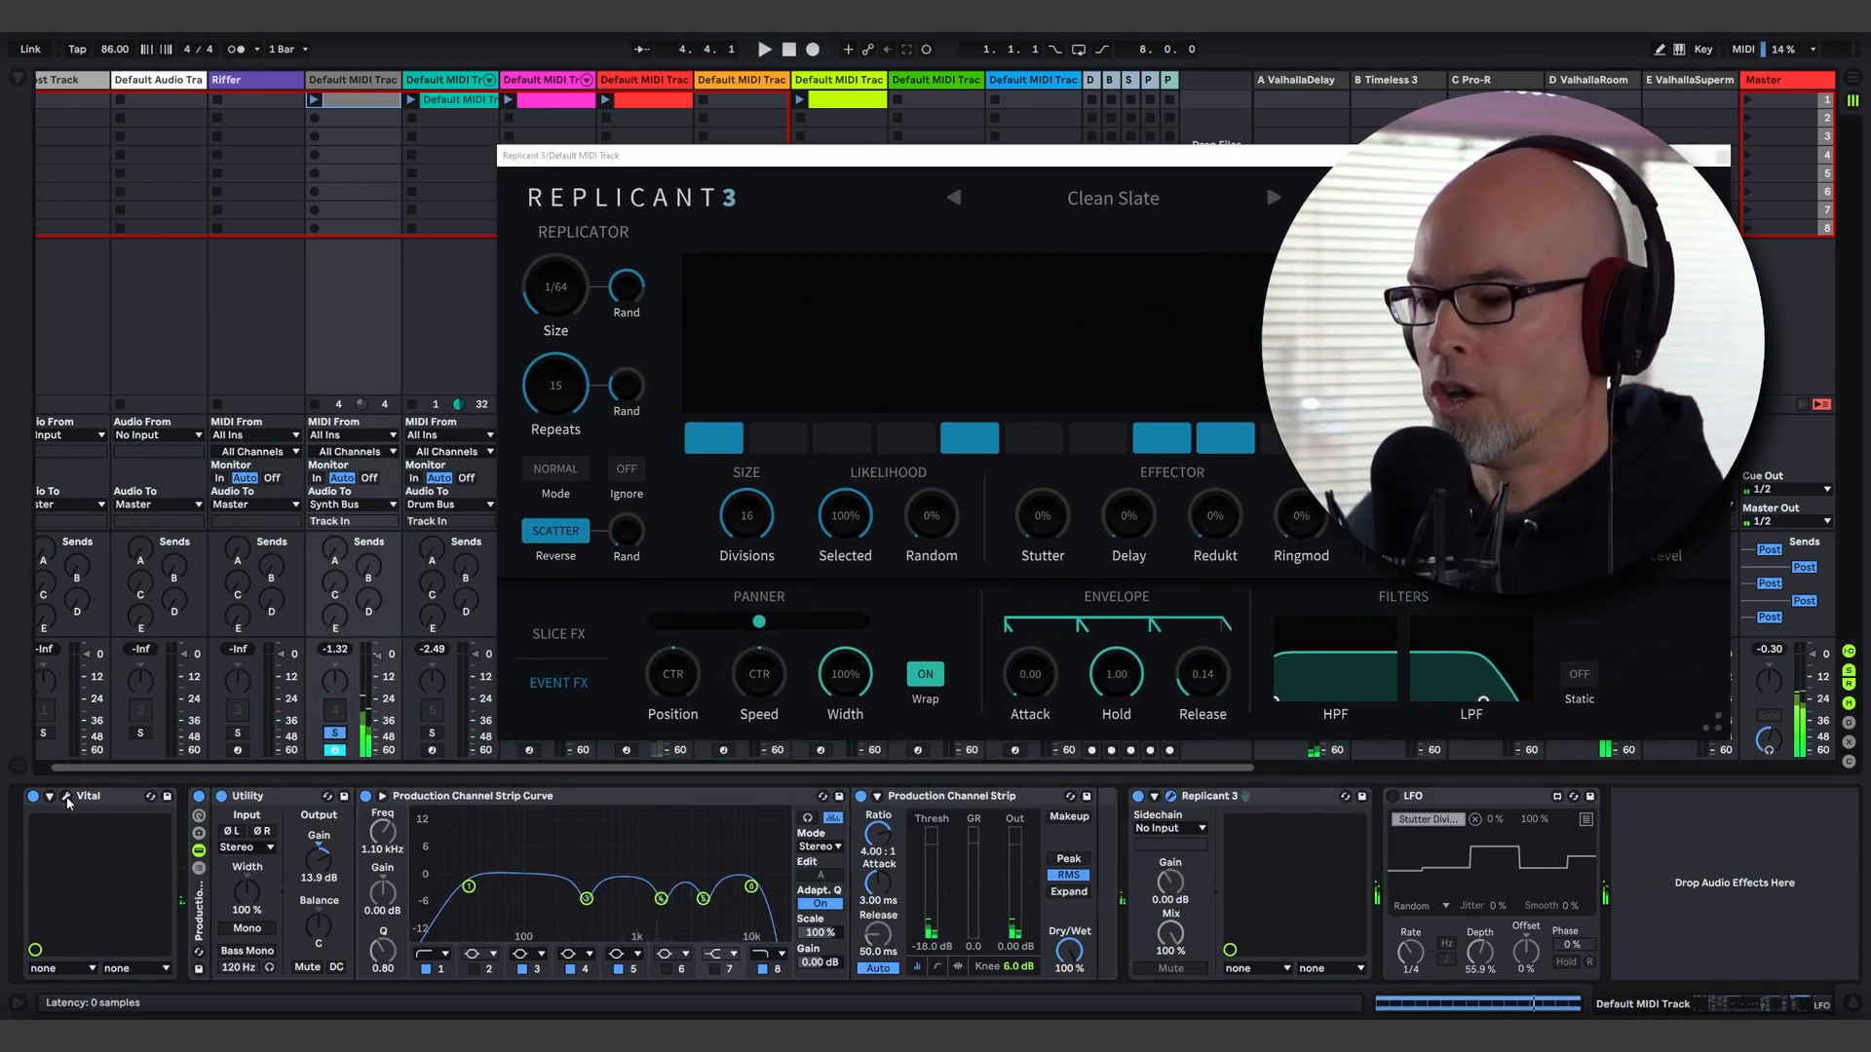
Step: Inspect the Vital synth patch feeding track 4 during playback, close it, and bring Replicant back into full view
{"action": "left_click", "coordinate": [66, 797]}
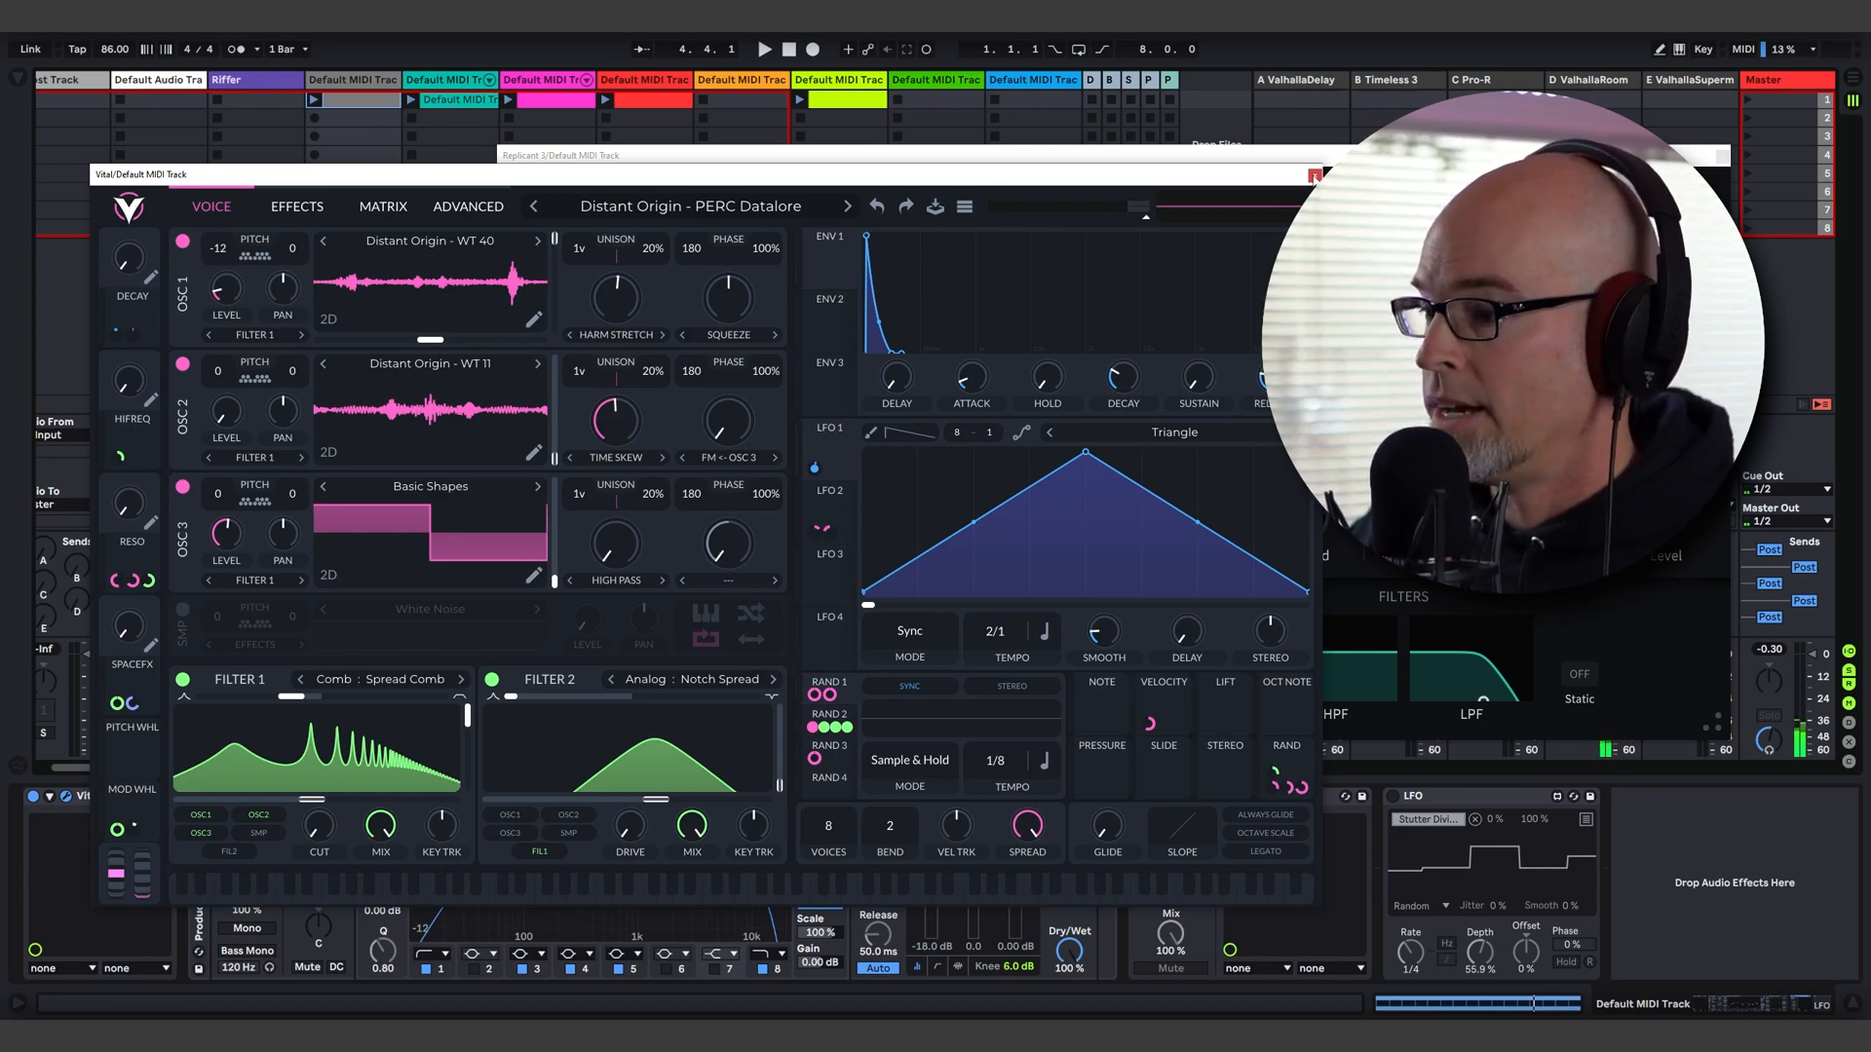
{"action": "key", "text": "space"}
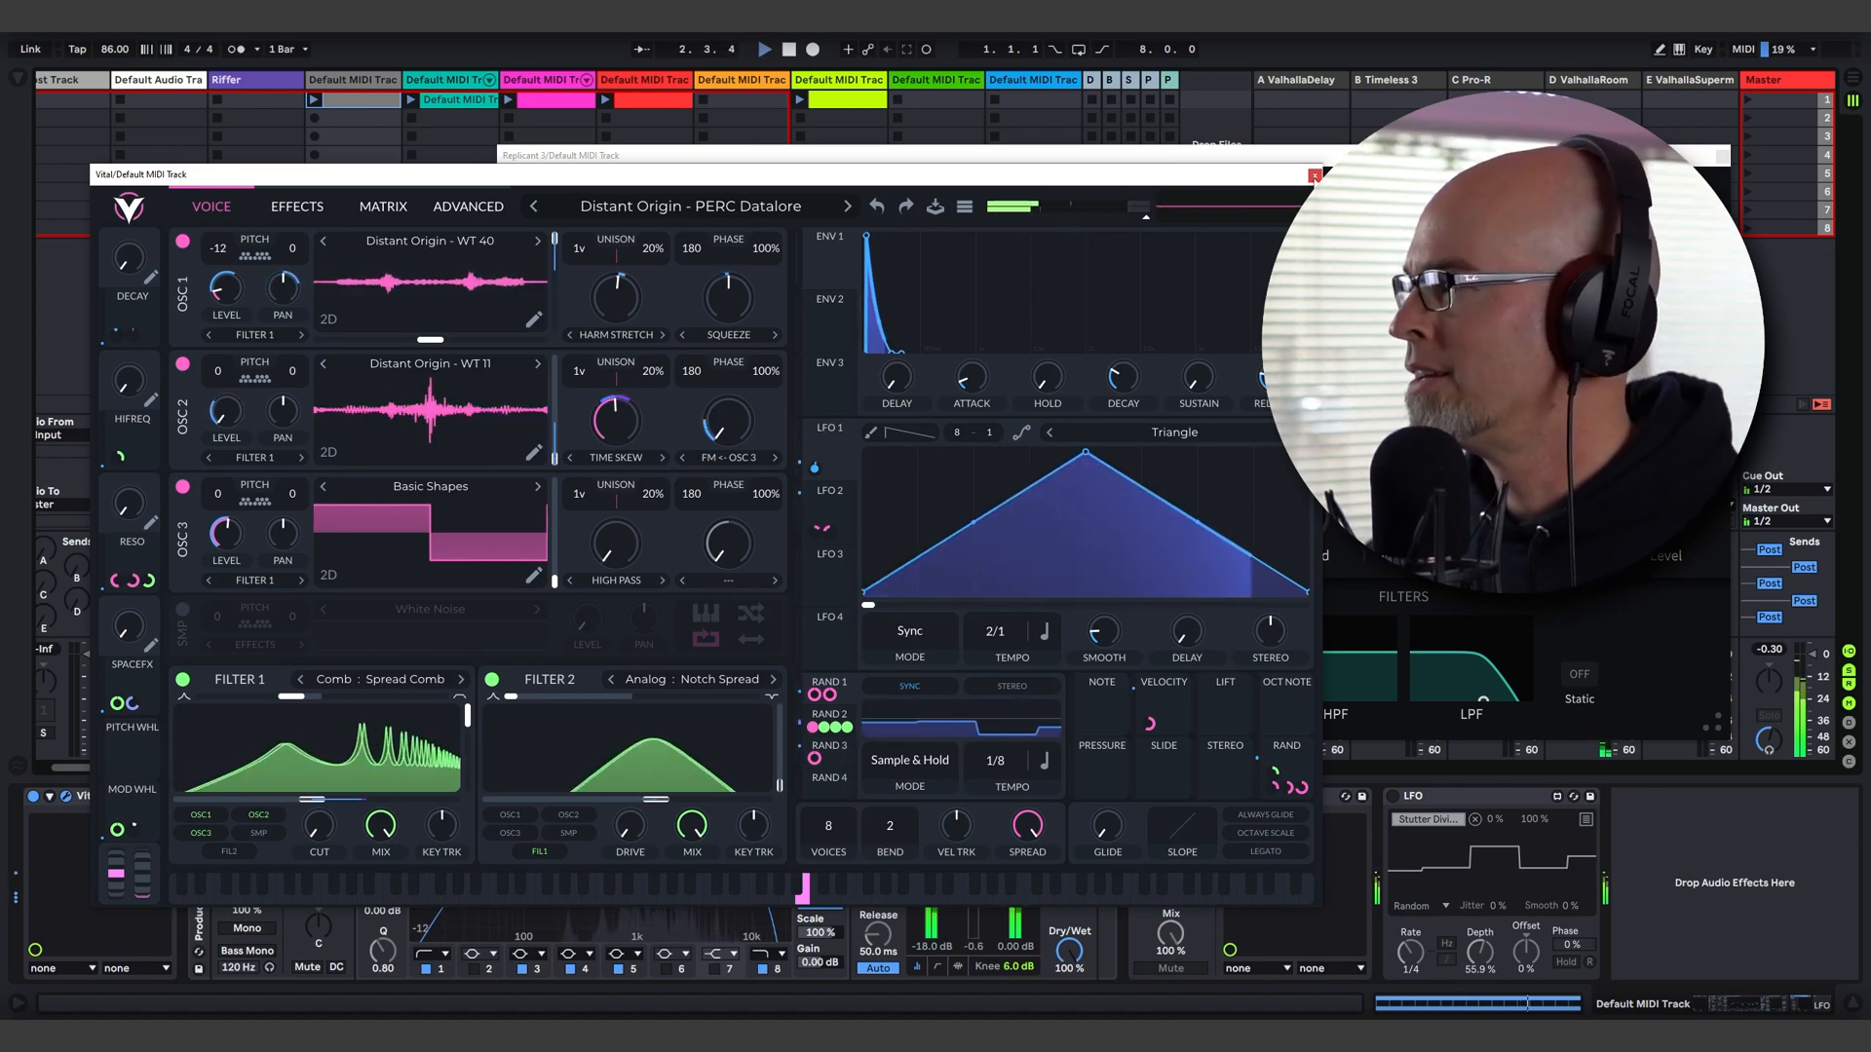
{"action": "left_click", "coordinate": [1315, 175]}
{"action": "left_click_drag", "start_coordinate": [1302, 163], "coordinate": [842, 228]}
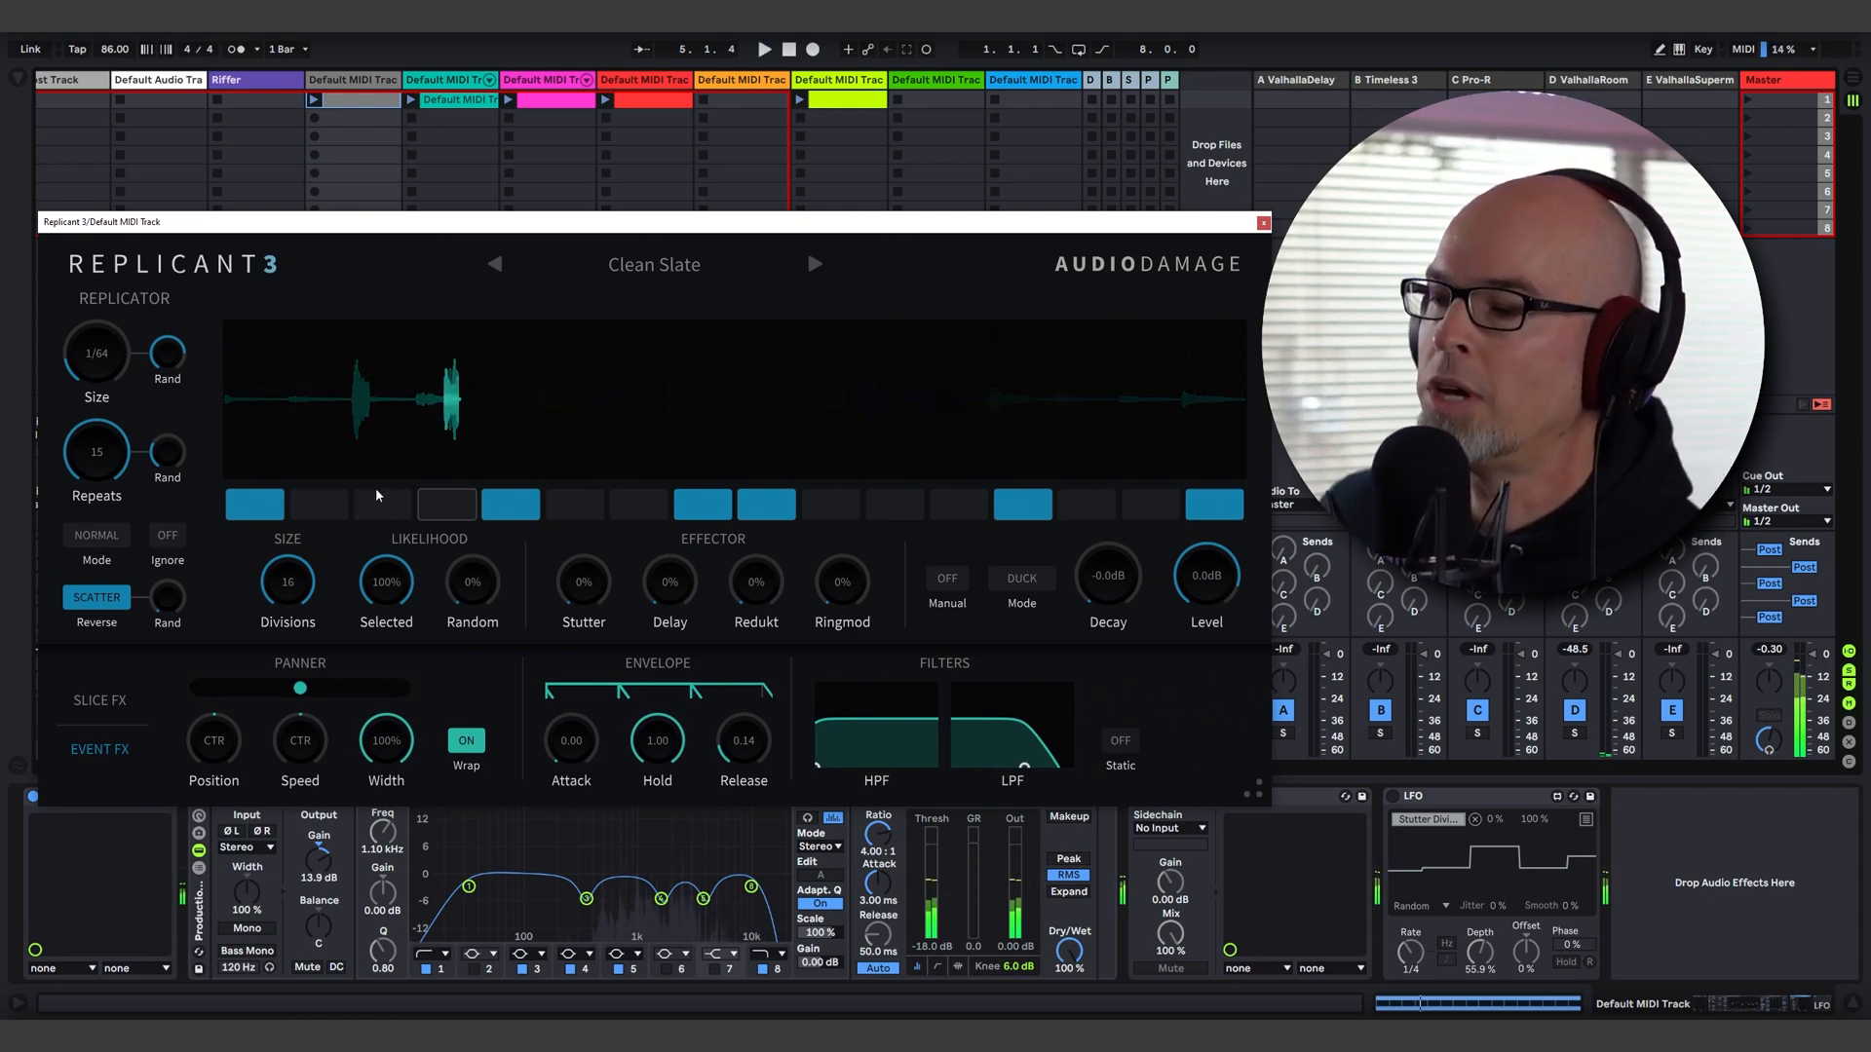
Step: Activate slice 4 in the trigger row, set the Repeats to 5, and play the pattern
{"action": "left_click", "coordinate": [461, 506]}
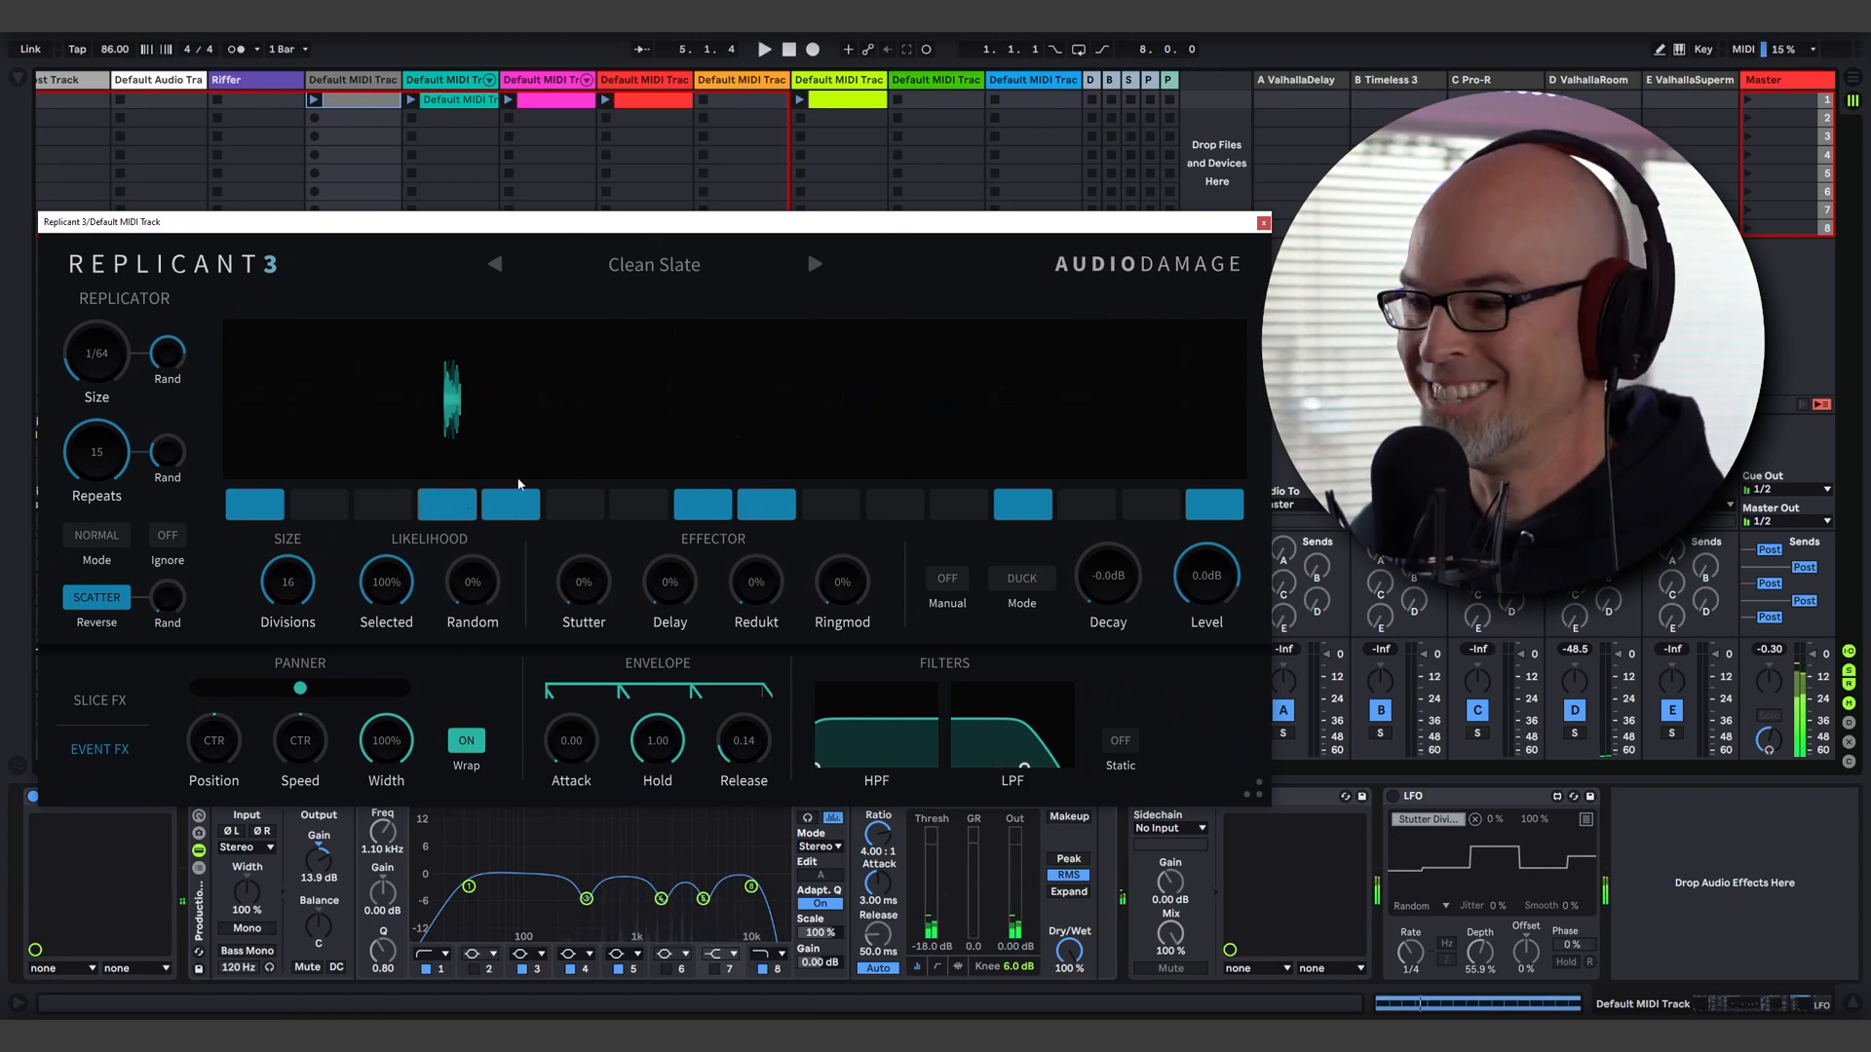
{"action": "mouse_move", "coordinate": [114, 475]}
{"action": "left_mouse_down"}
{"action": "mouse_move", "coordinate": [146, 605]}
{"action": "mouse_move", "coordinate": [108, 495]}
{"action": "left_mouse_up"}
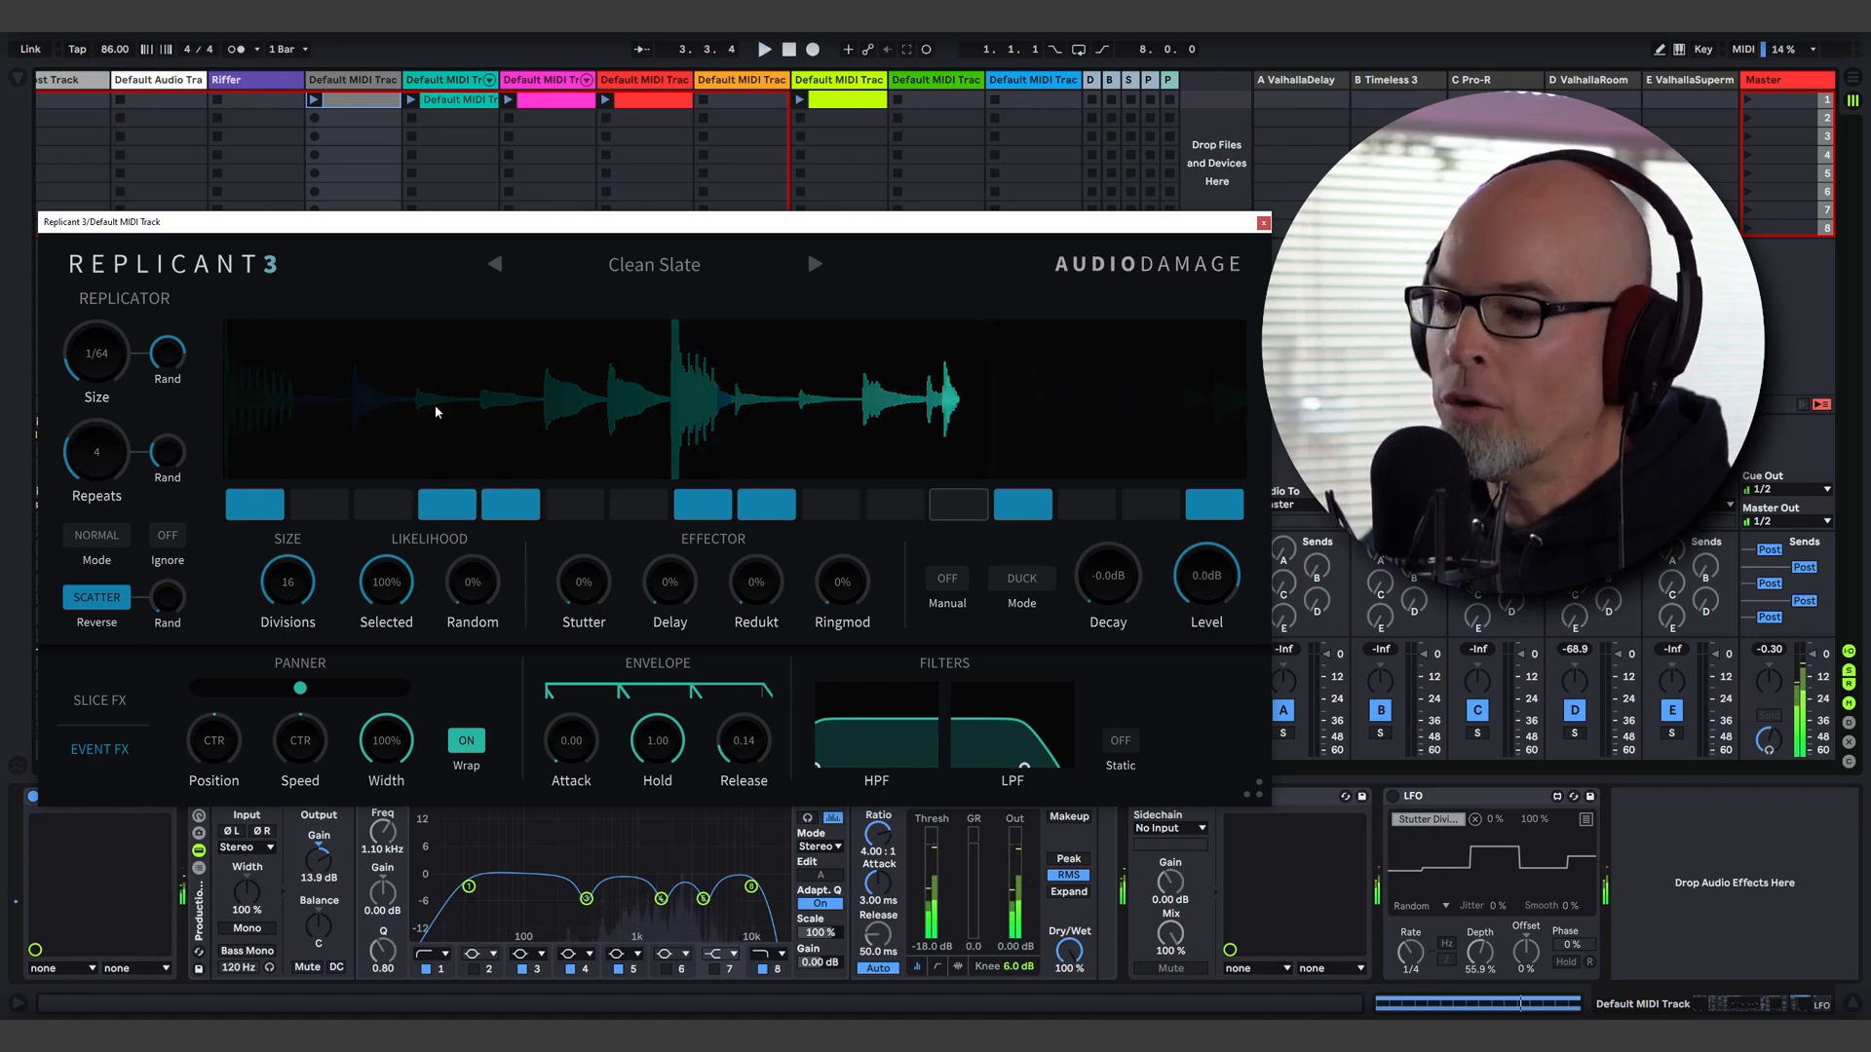
{"action": "key", "text": "space"}
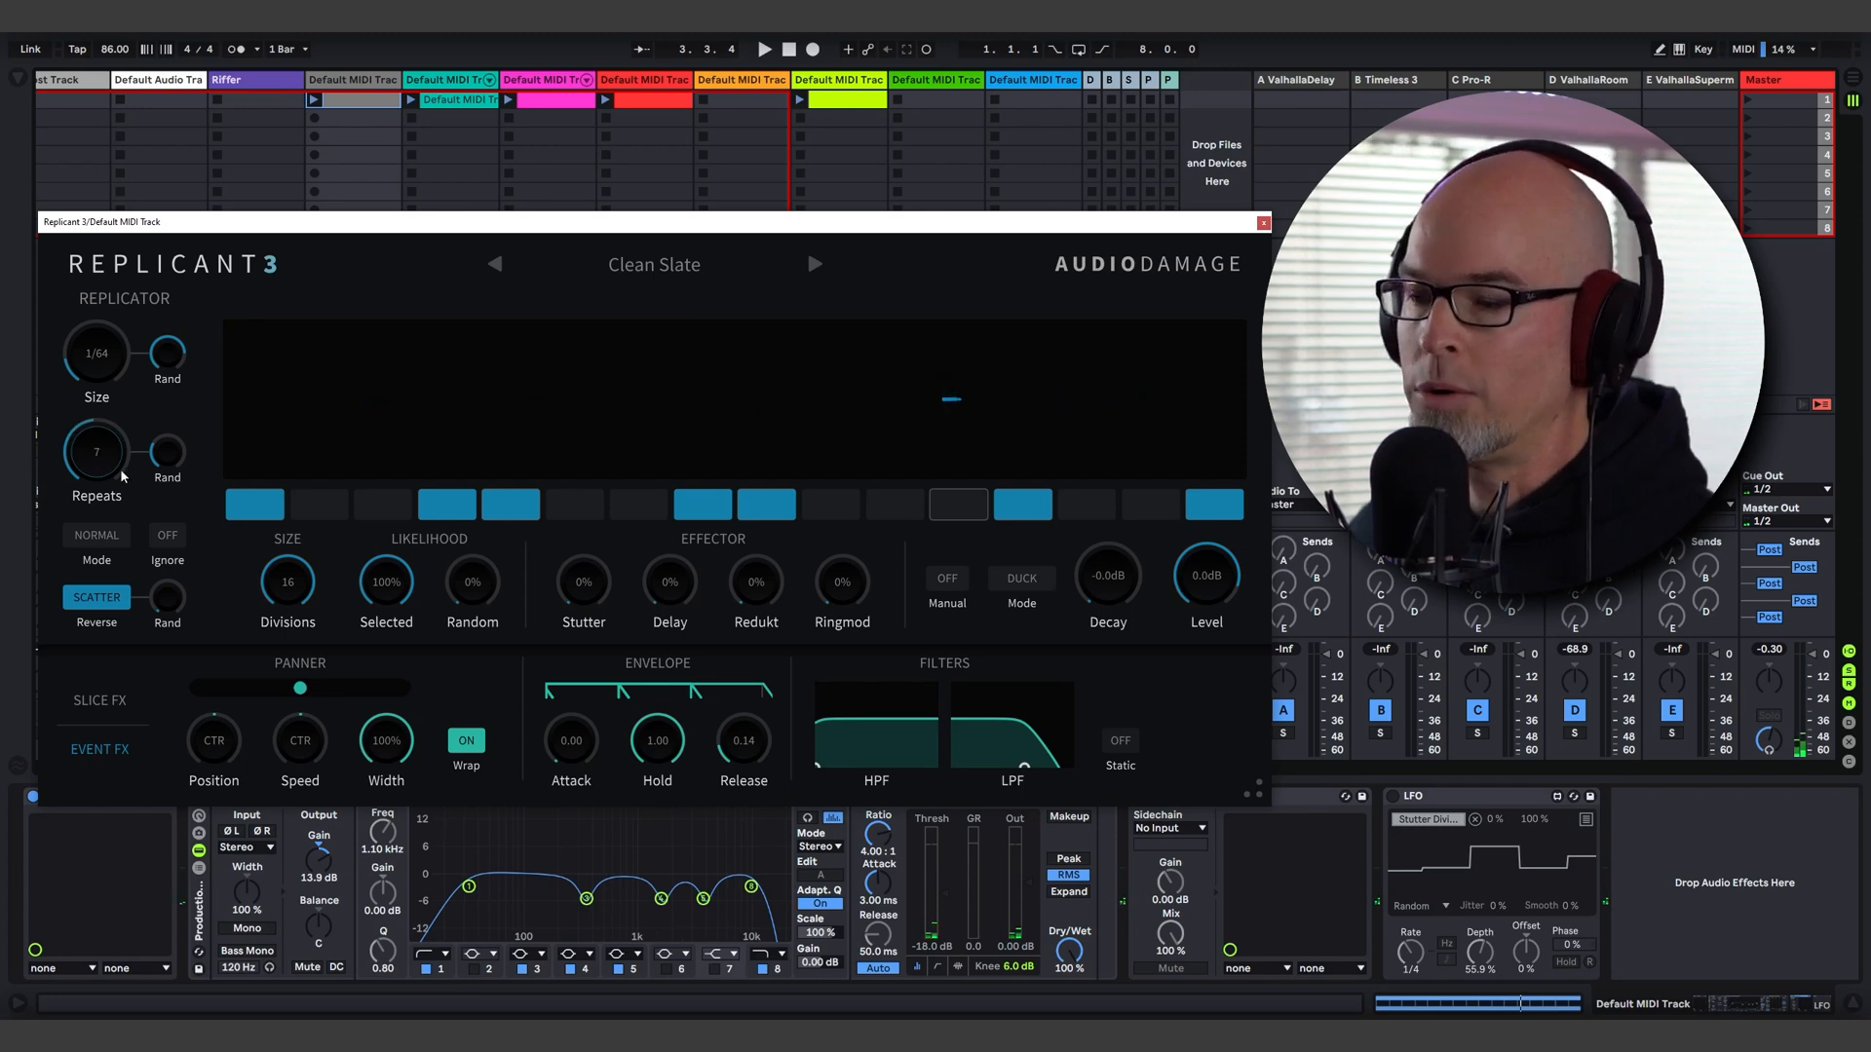
{"action": "key", "text": "space"}
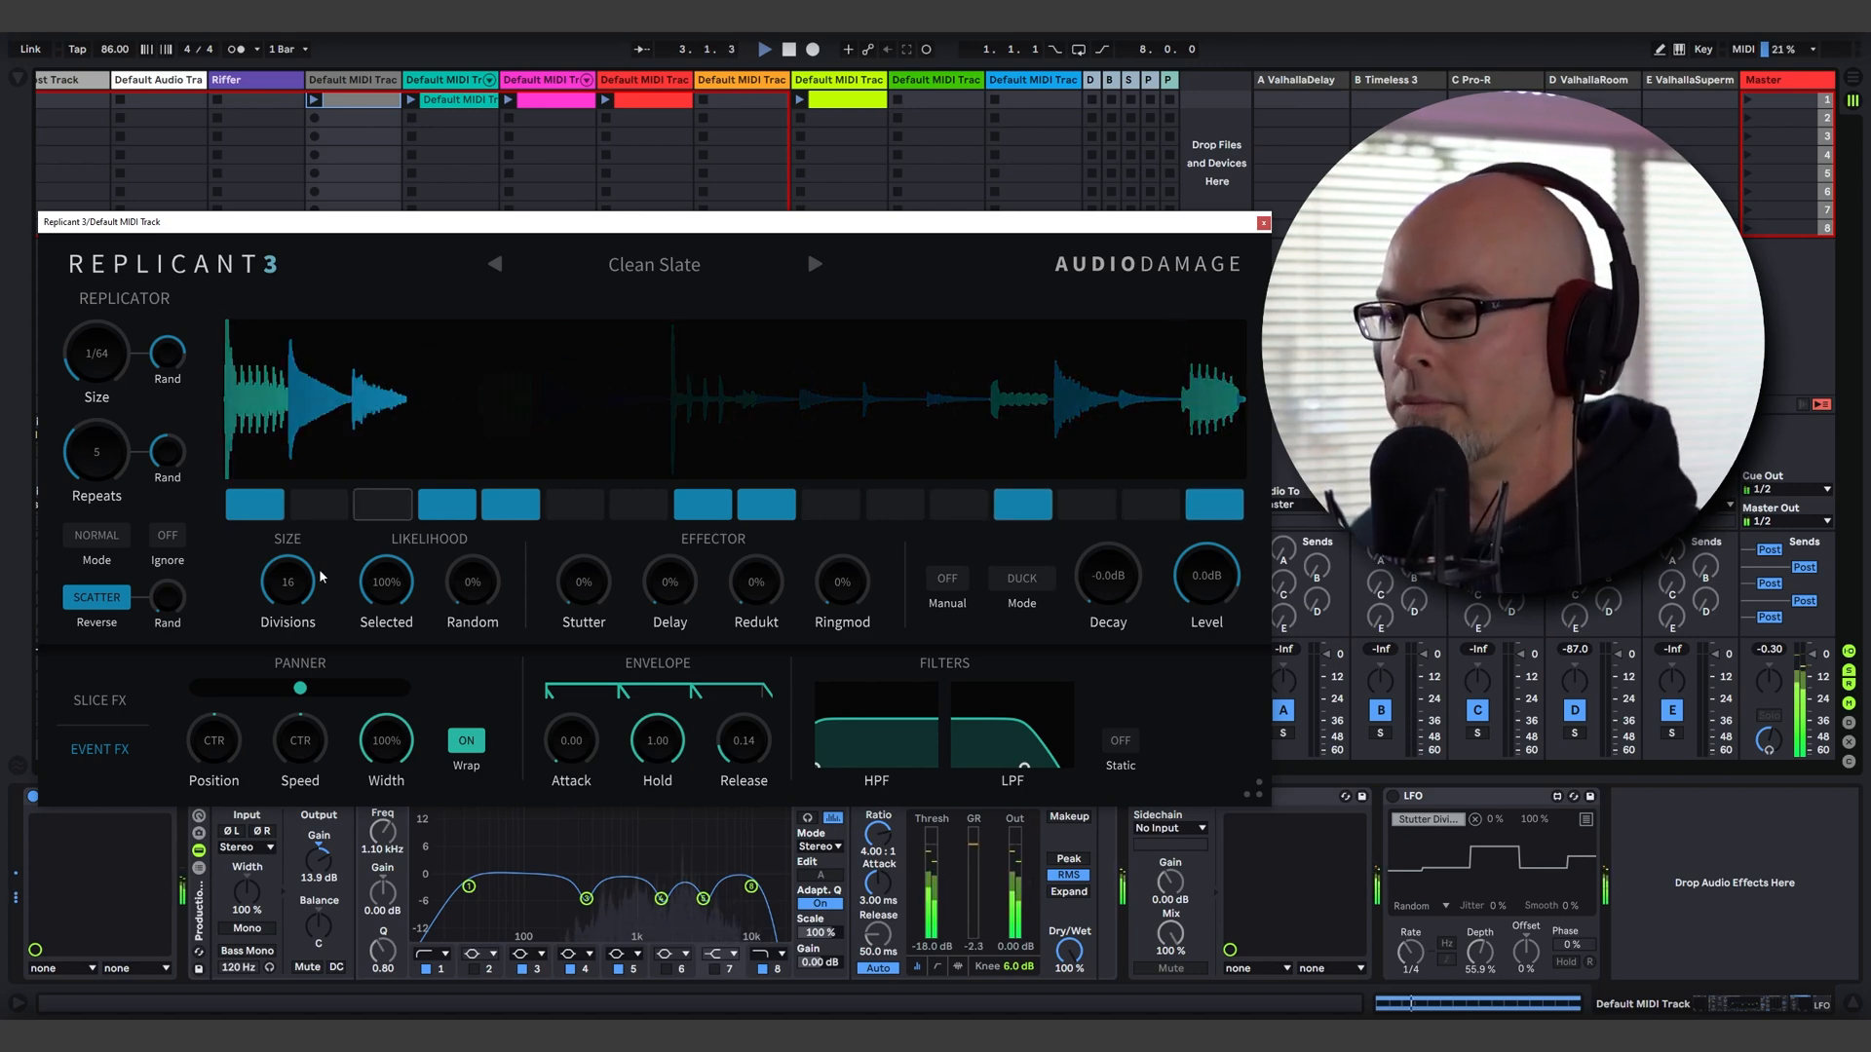
Step: Try 7 Divisions for the slice pattern, and restore them to 16
{"action": "left_click_drag", "start_coordinate": [290, 585], "coordinate": [320, 740]}
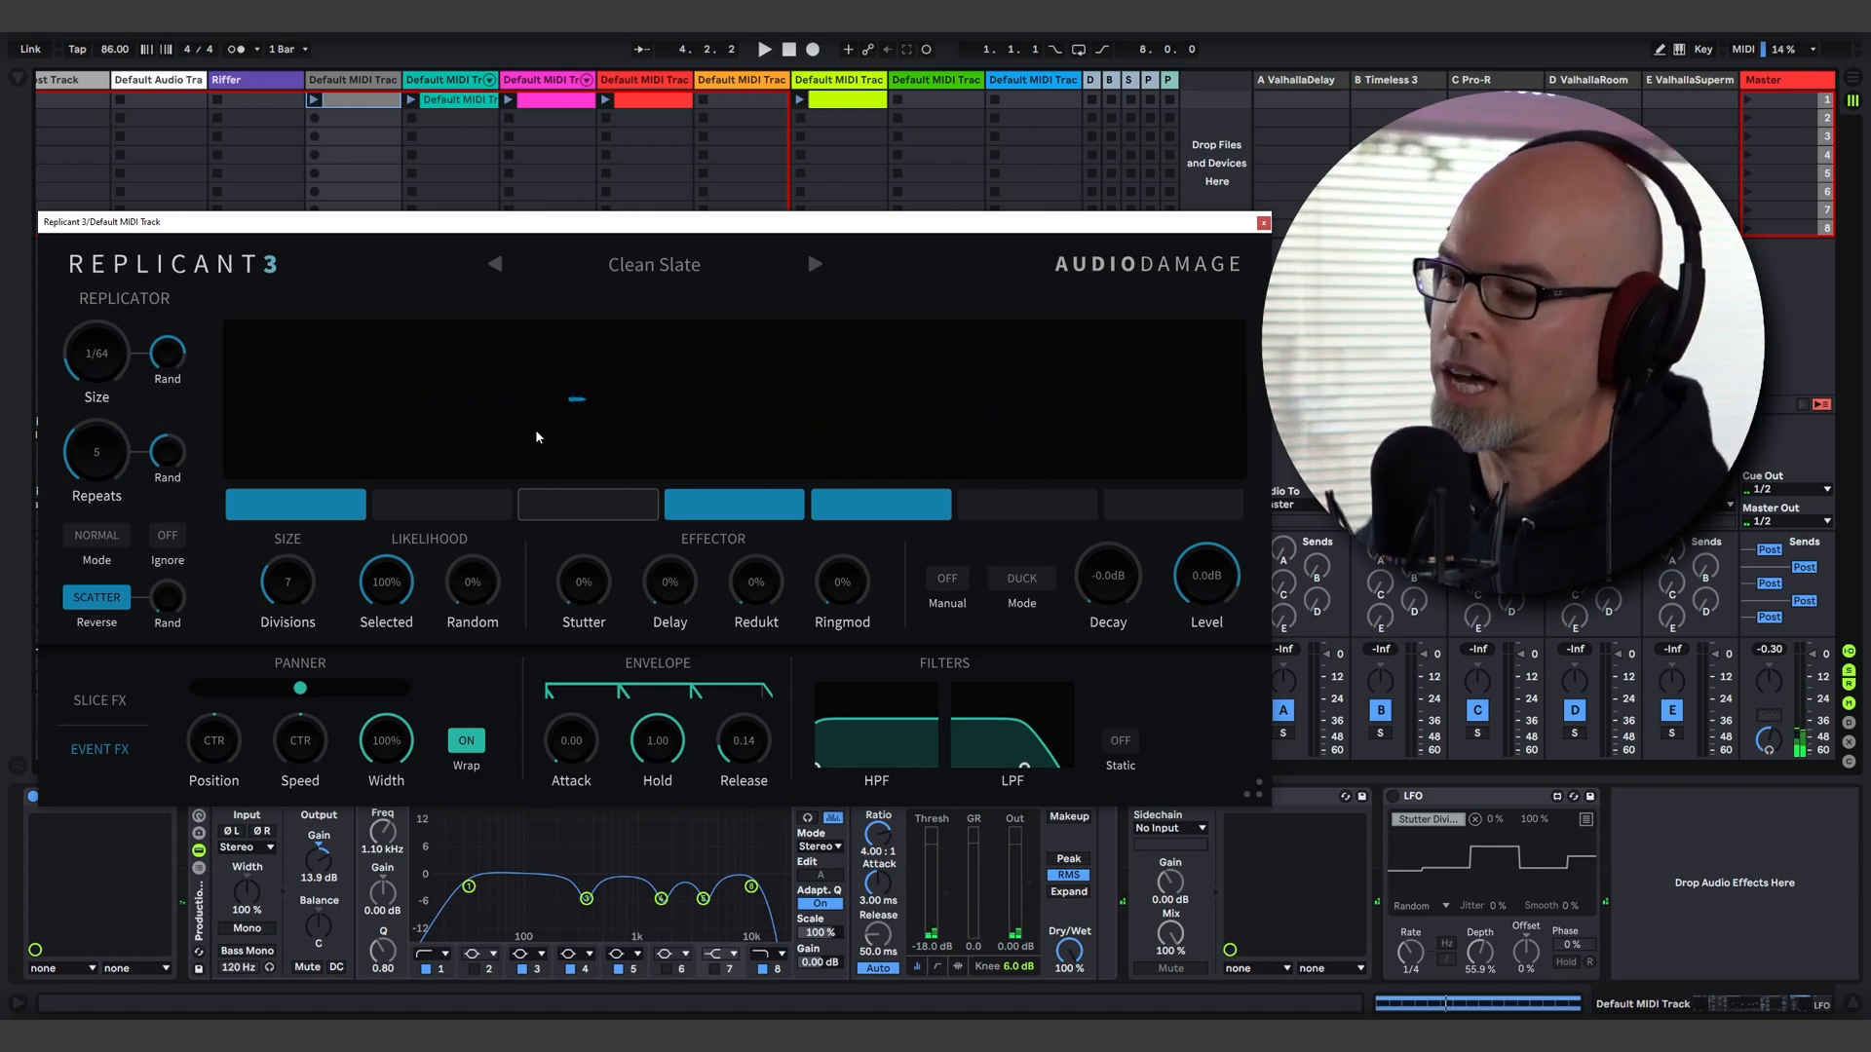
{"action": "left_click_drag", "start_coordinate": [287, 582], "coordinate": [297, 431]}
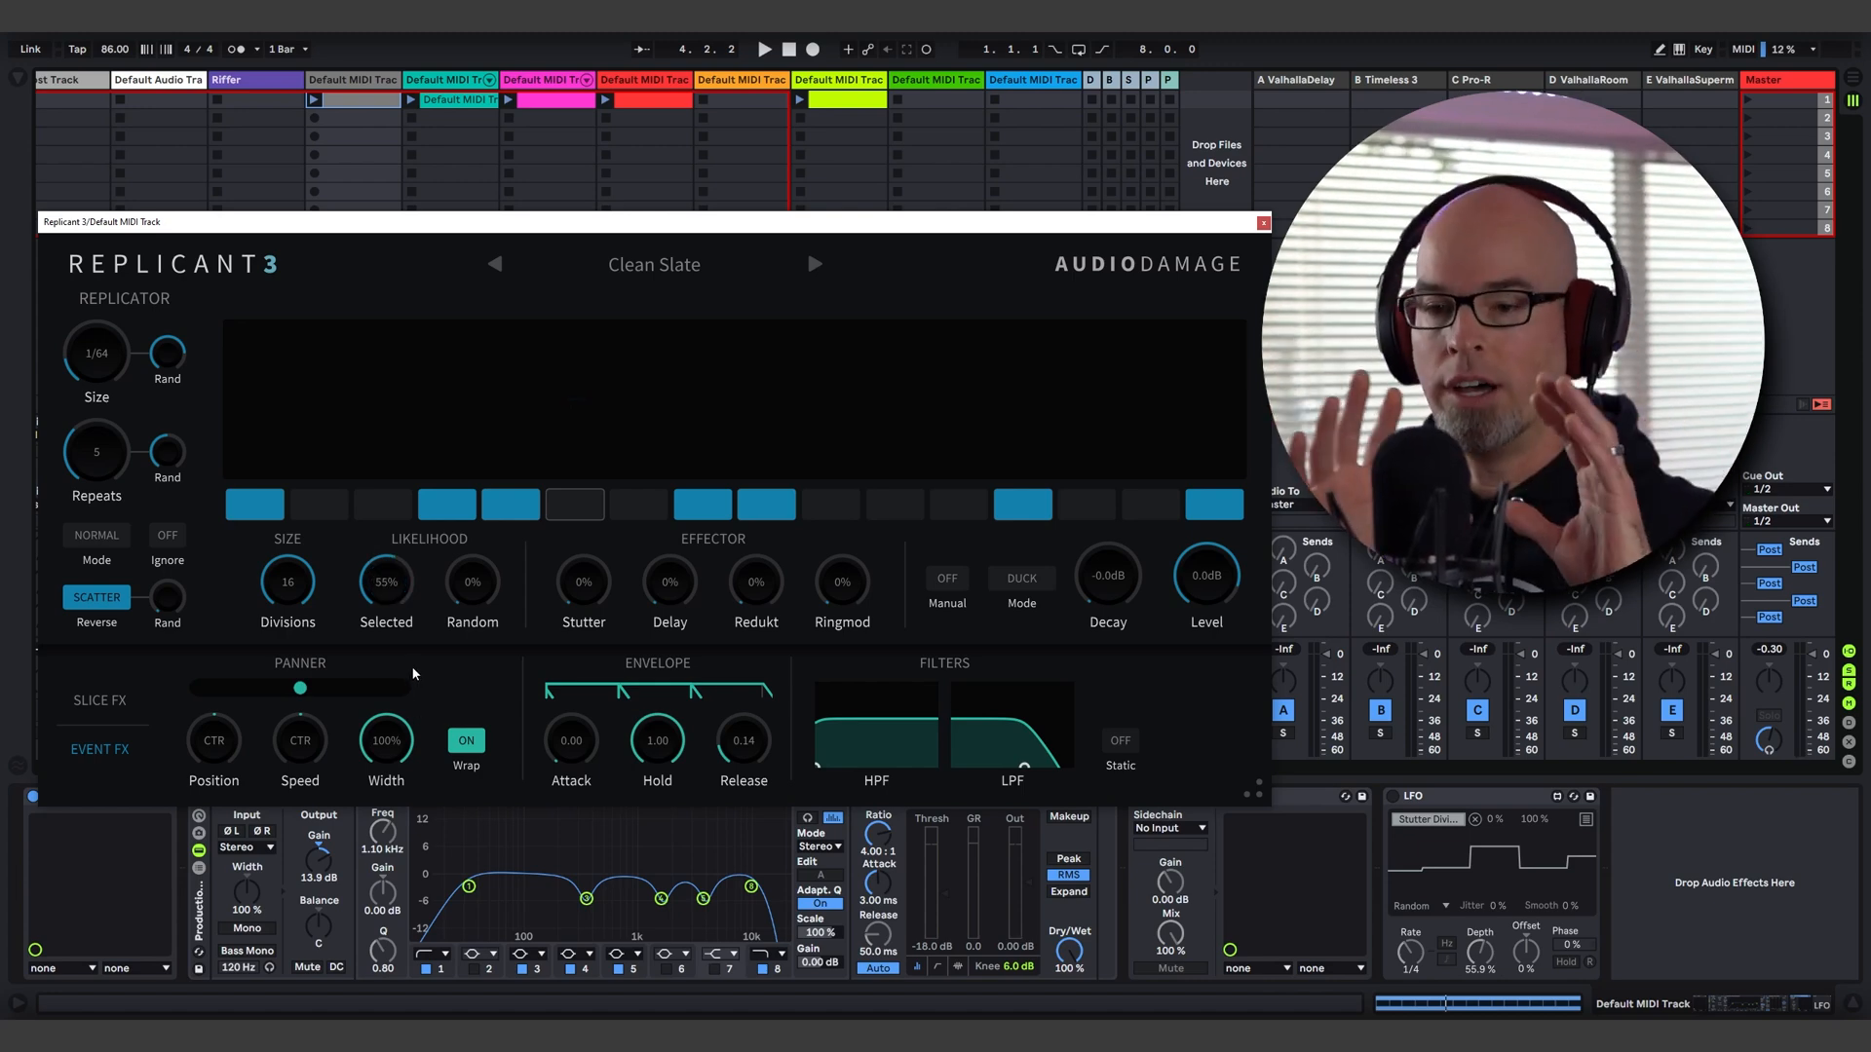
Step: Set the likelihood to 62% for Selected slices and 48% for Random slices, auditioning the pattern
{"action": "left_click_drag", "start_coordinate": [402, 605], "coordinate": [410, 579]}
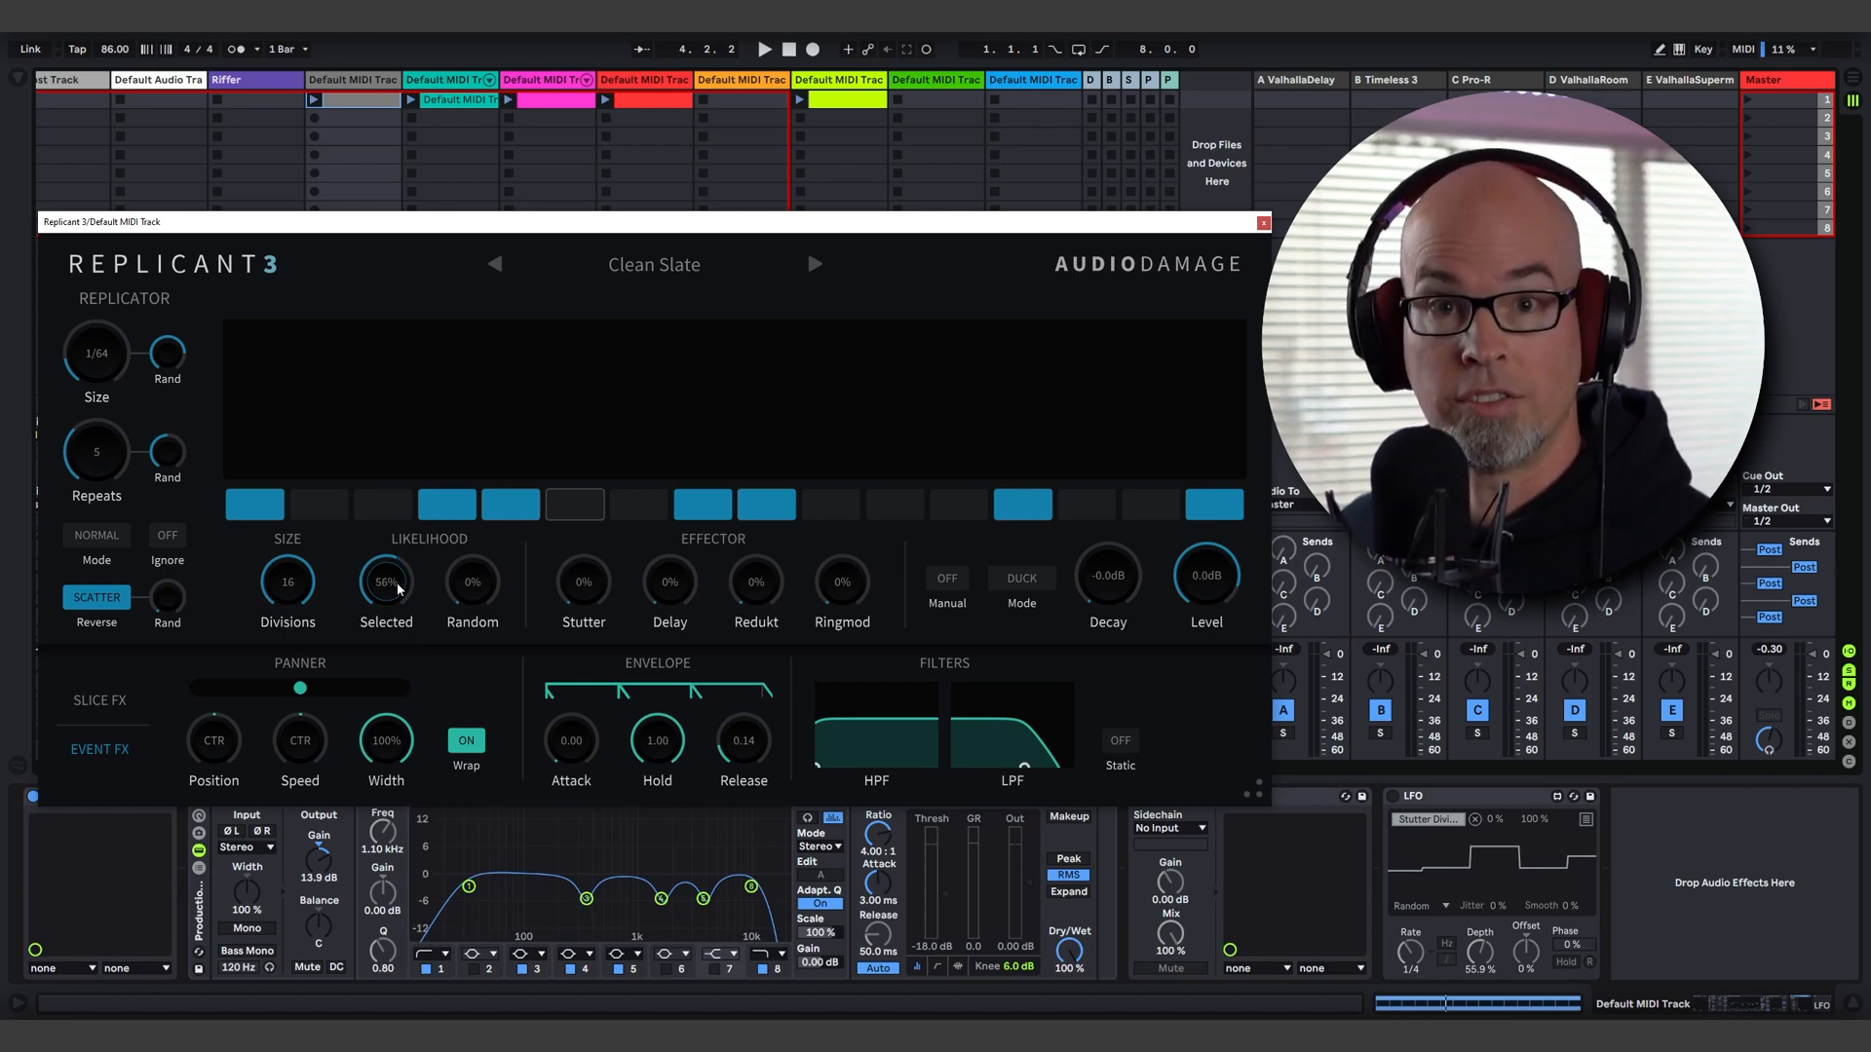
{"action": "key", "text": "space"}
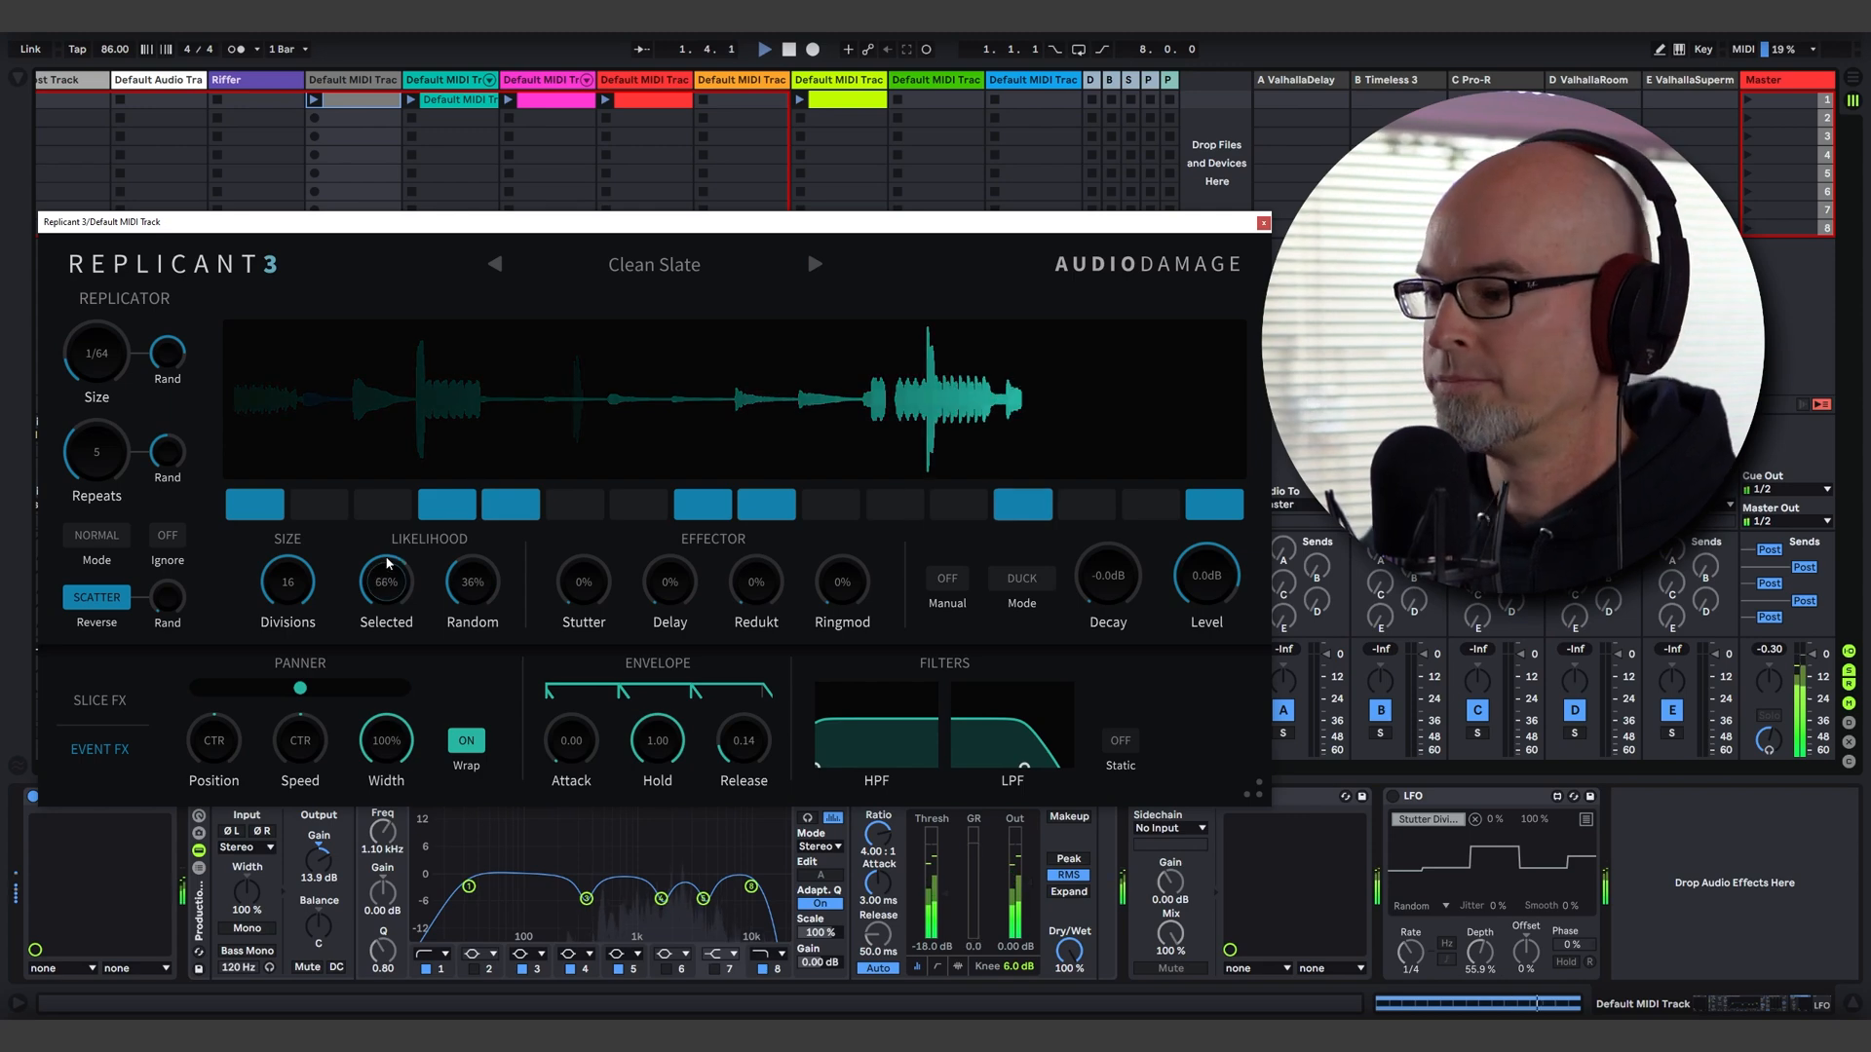
{"action": "left_click_drag", "start_coordinate": [381, 584], "coordinate": [384, 540]}
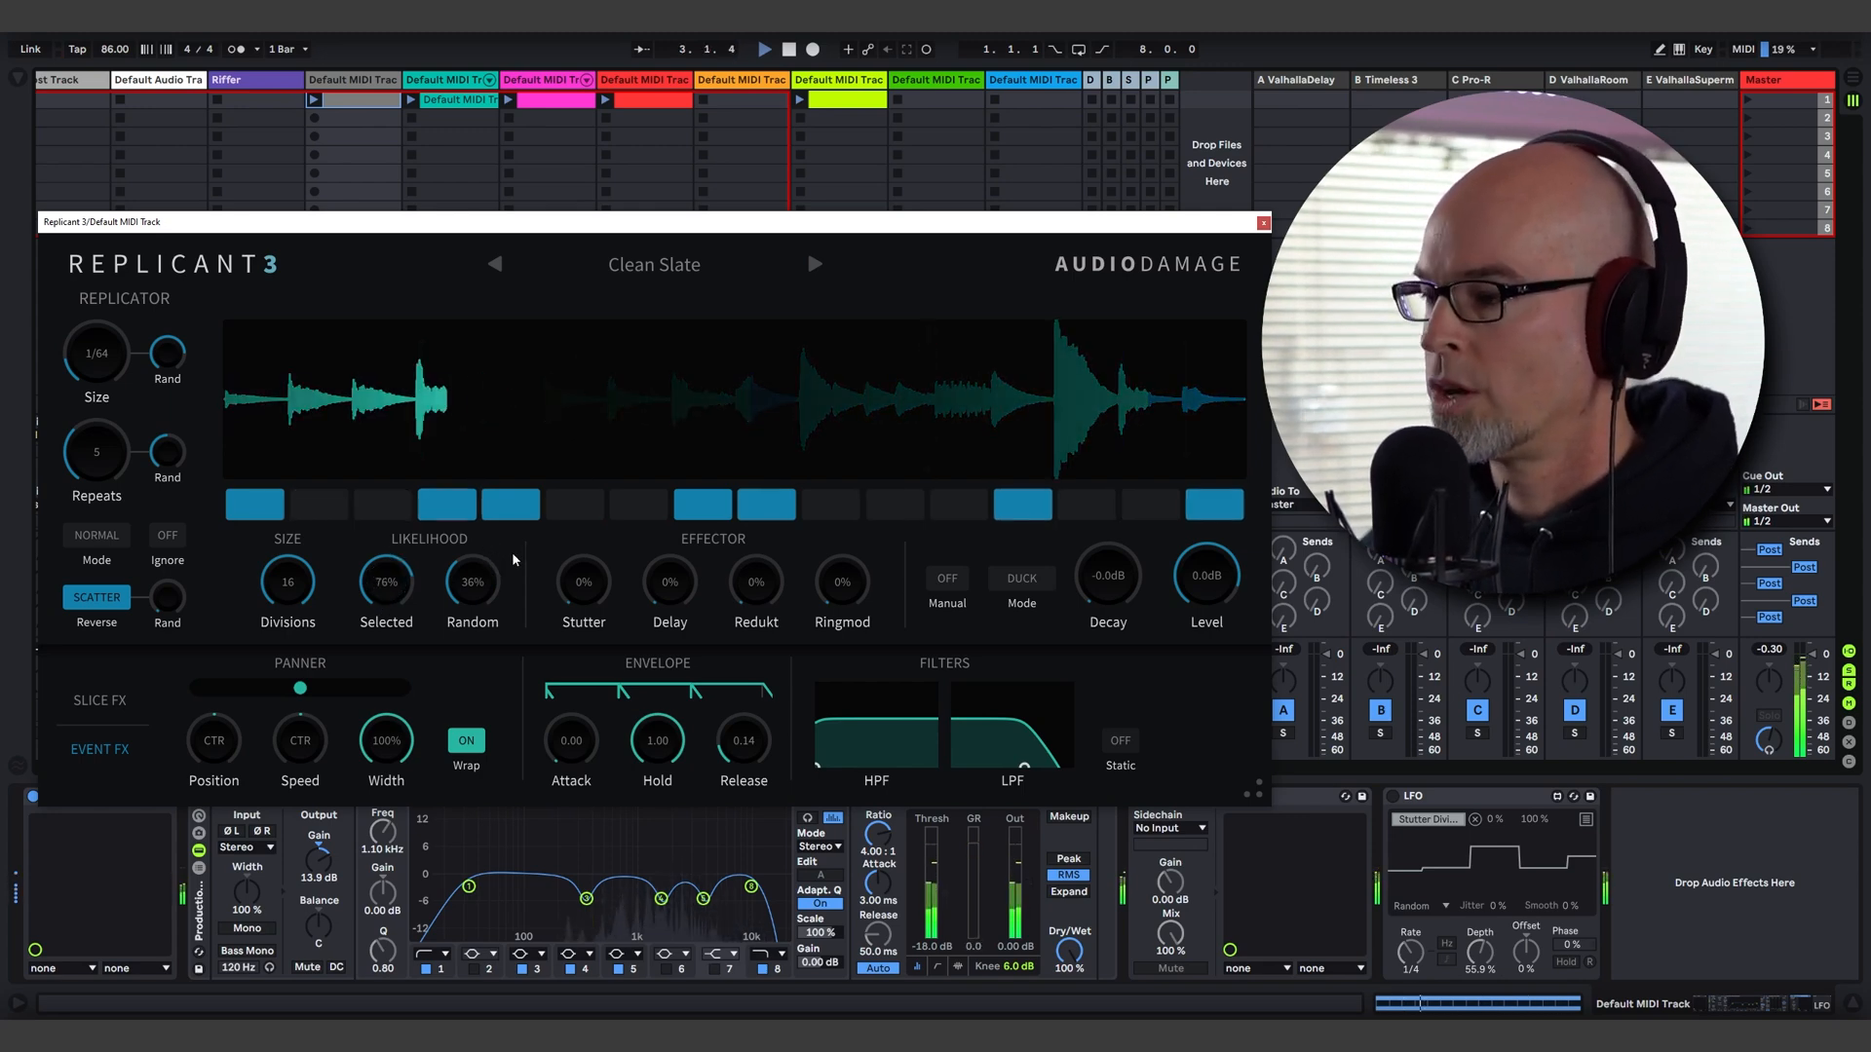
{"action": "left_click_drag", "start_coordinate": [473, 582], "coordinate": [400, 604]}
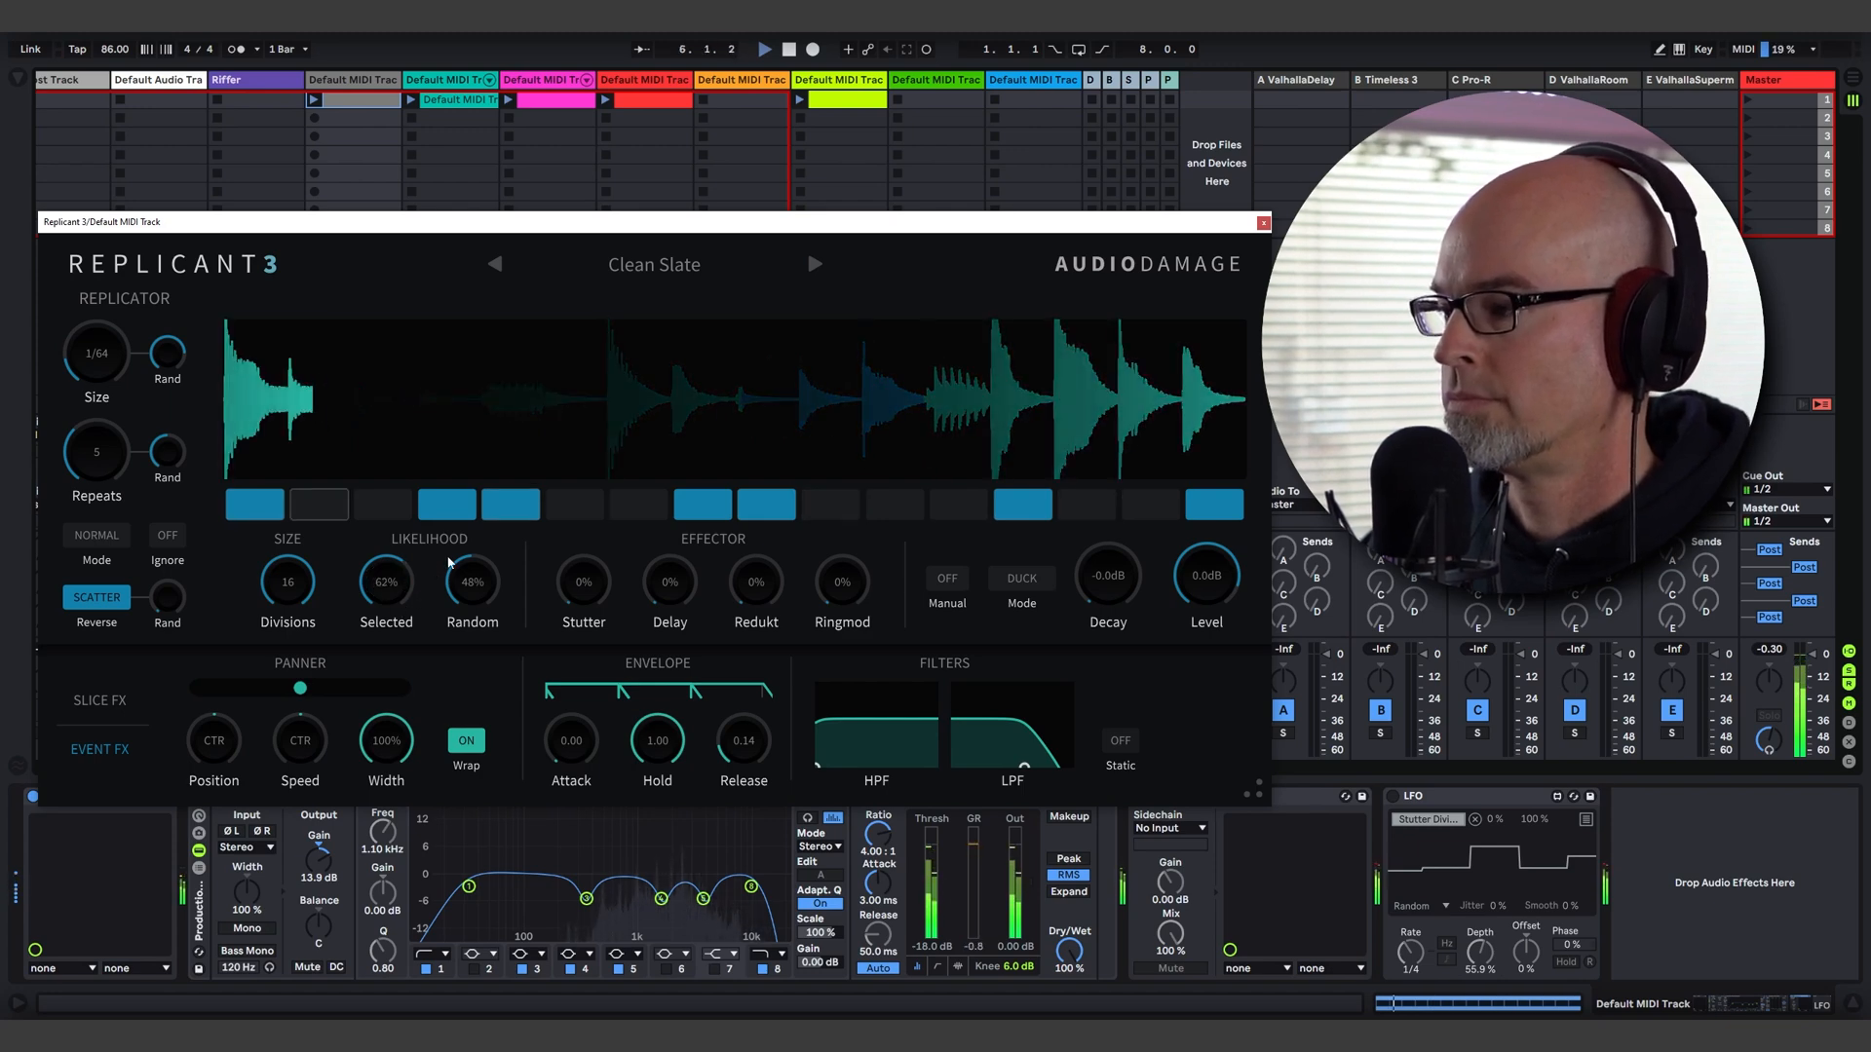
{"action": "key", "text": "space"}
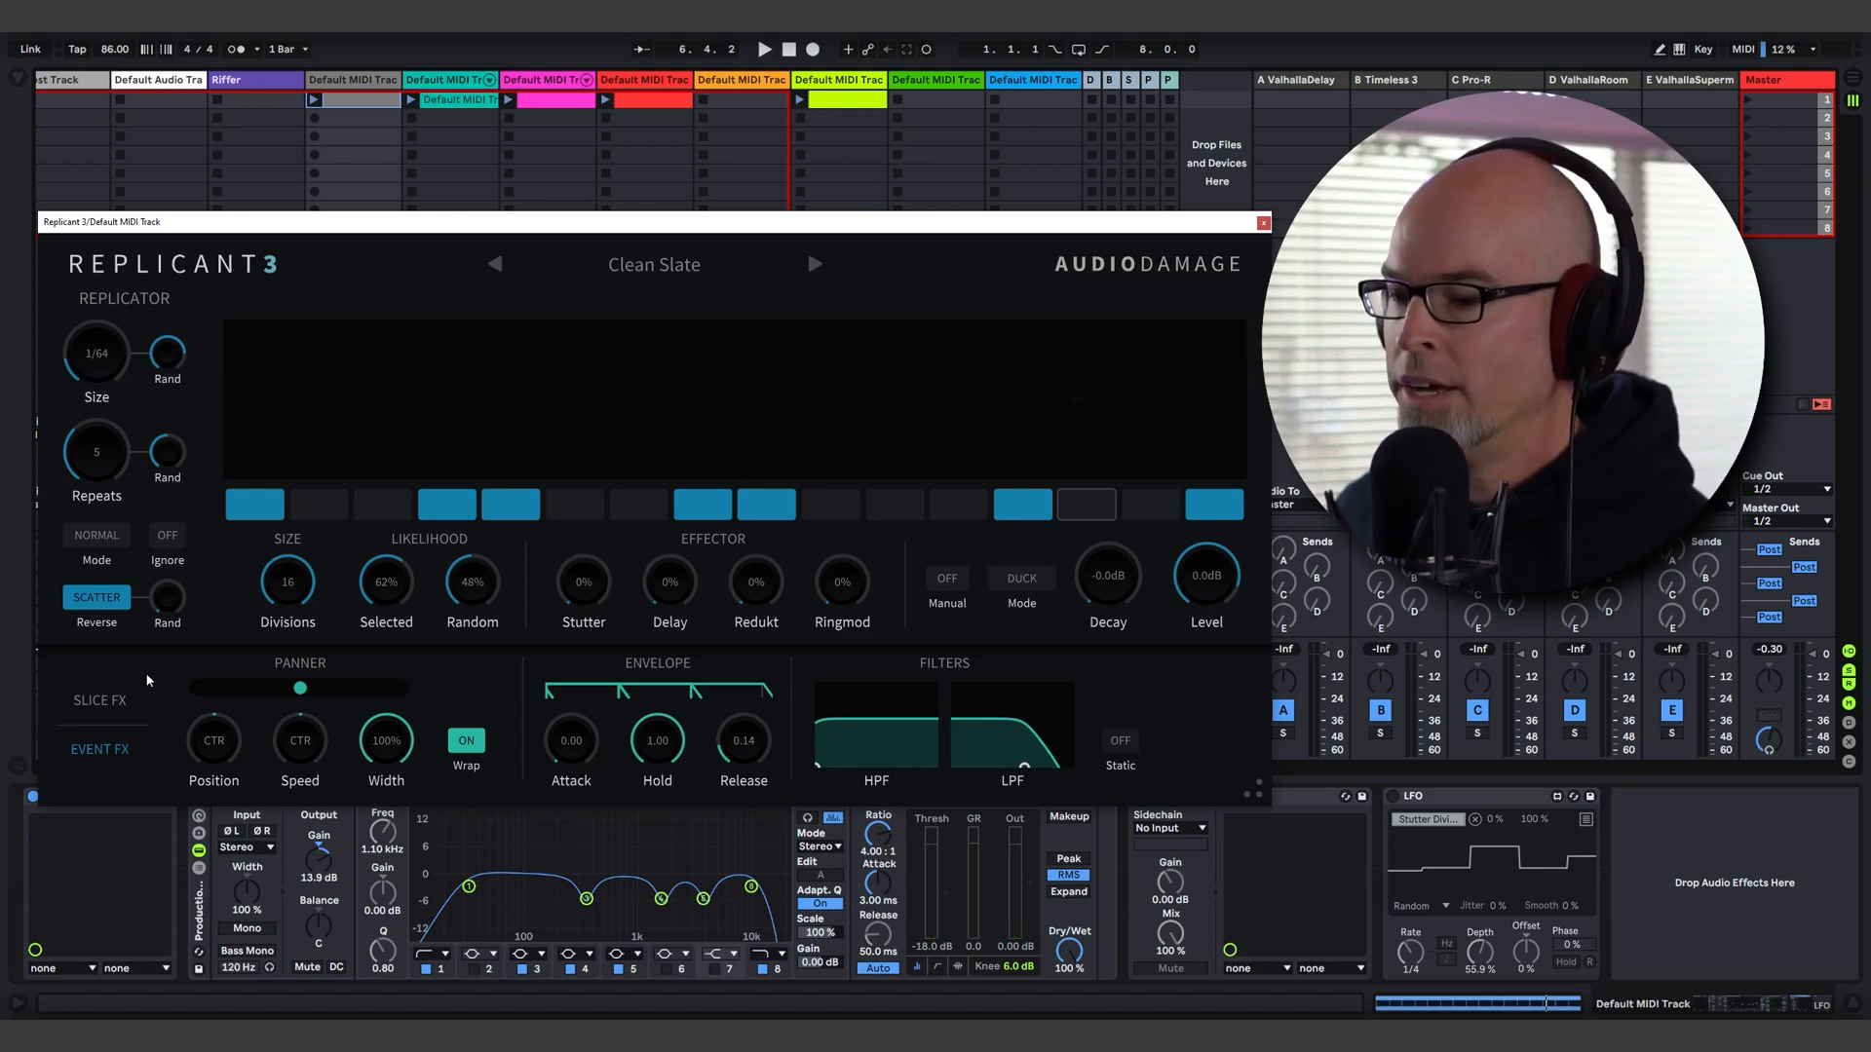
Step: Show the slice effects and set the Stutter likelihood to 62%, auditioning it with the other effects at 0%
{"action": "key", "text": "space"}
{"action": "left_click", "coordinate": [128, 699]}
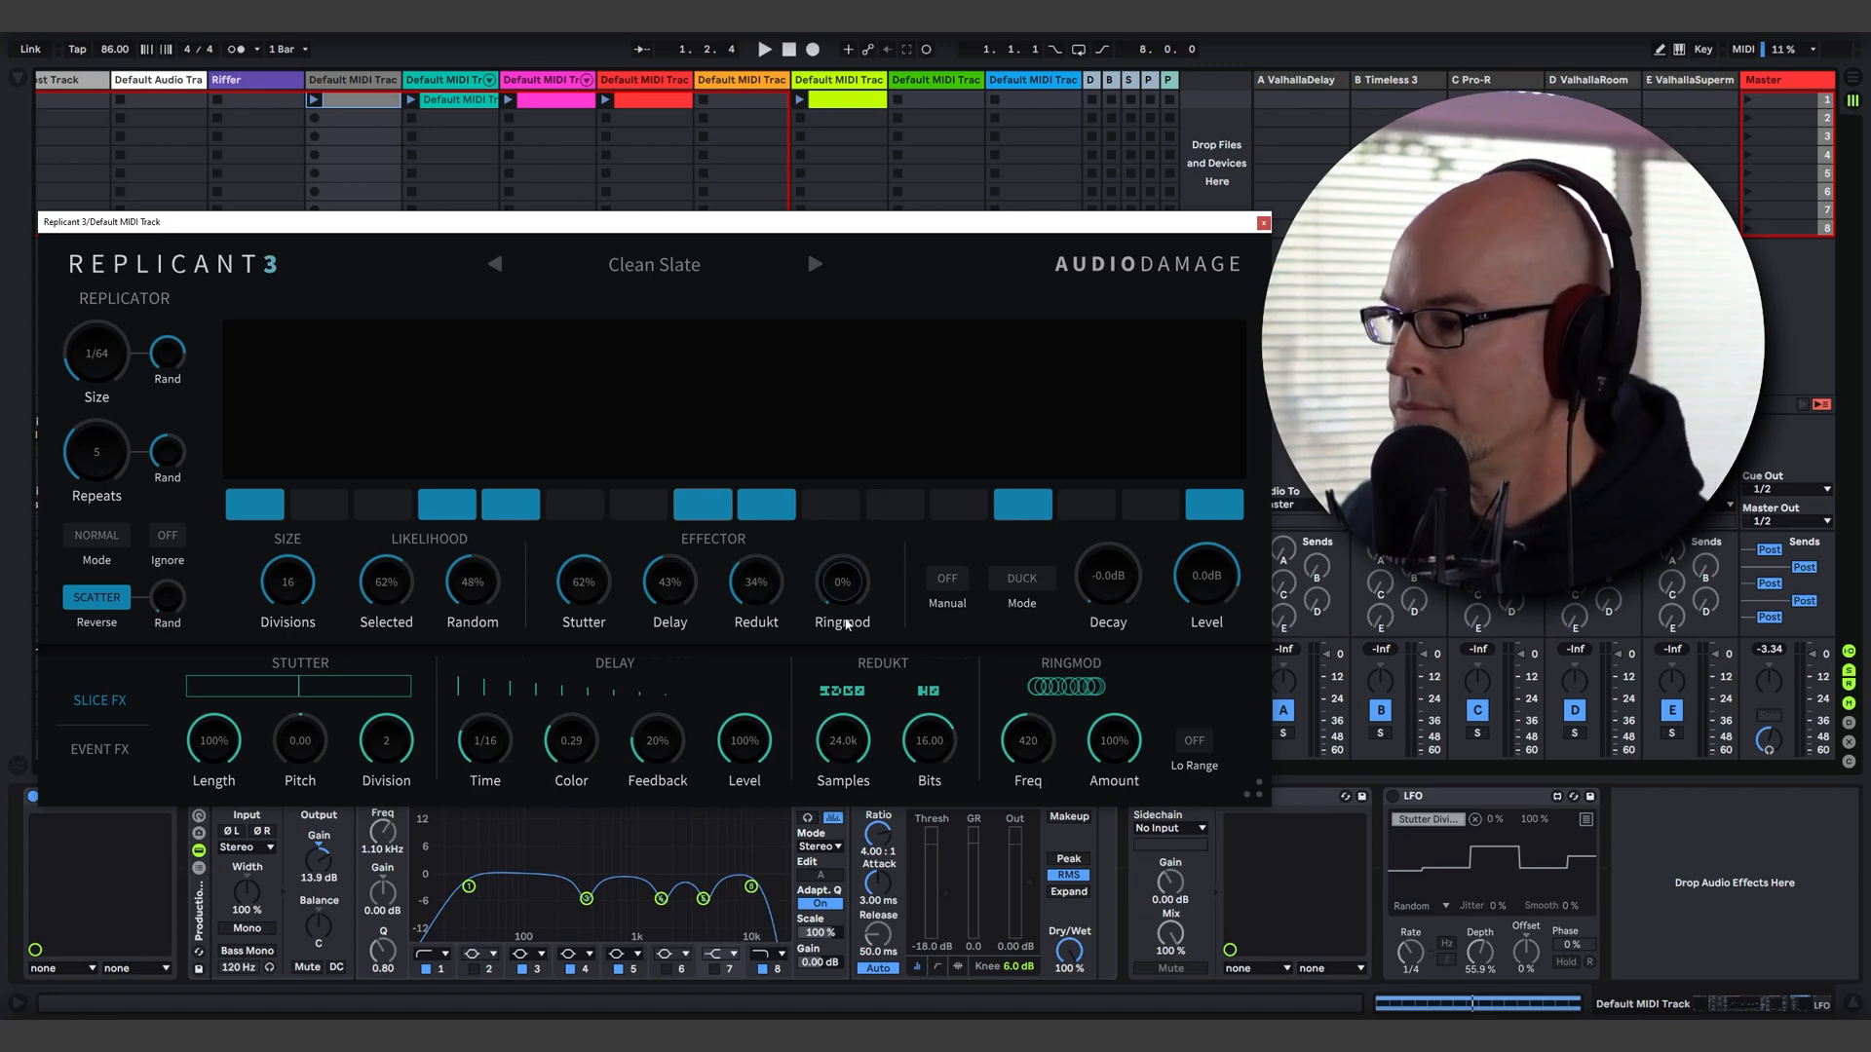
{"action": "key", "text": "space"}
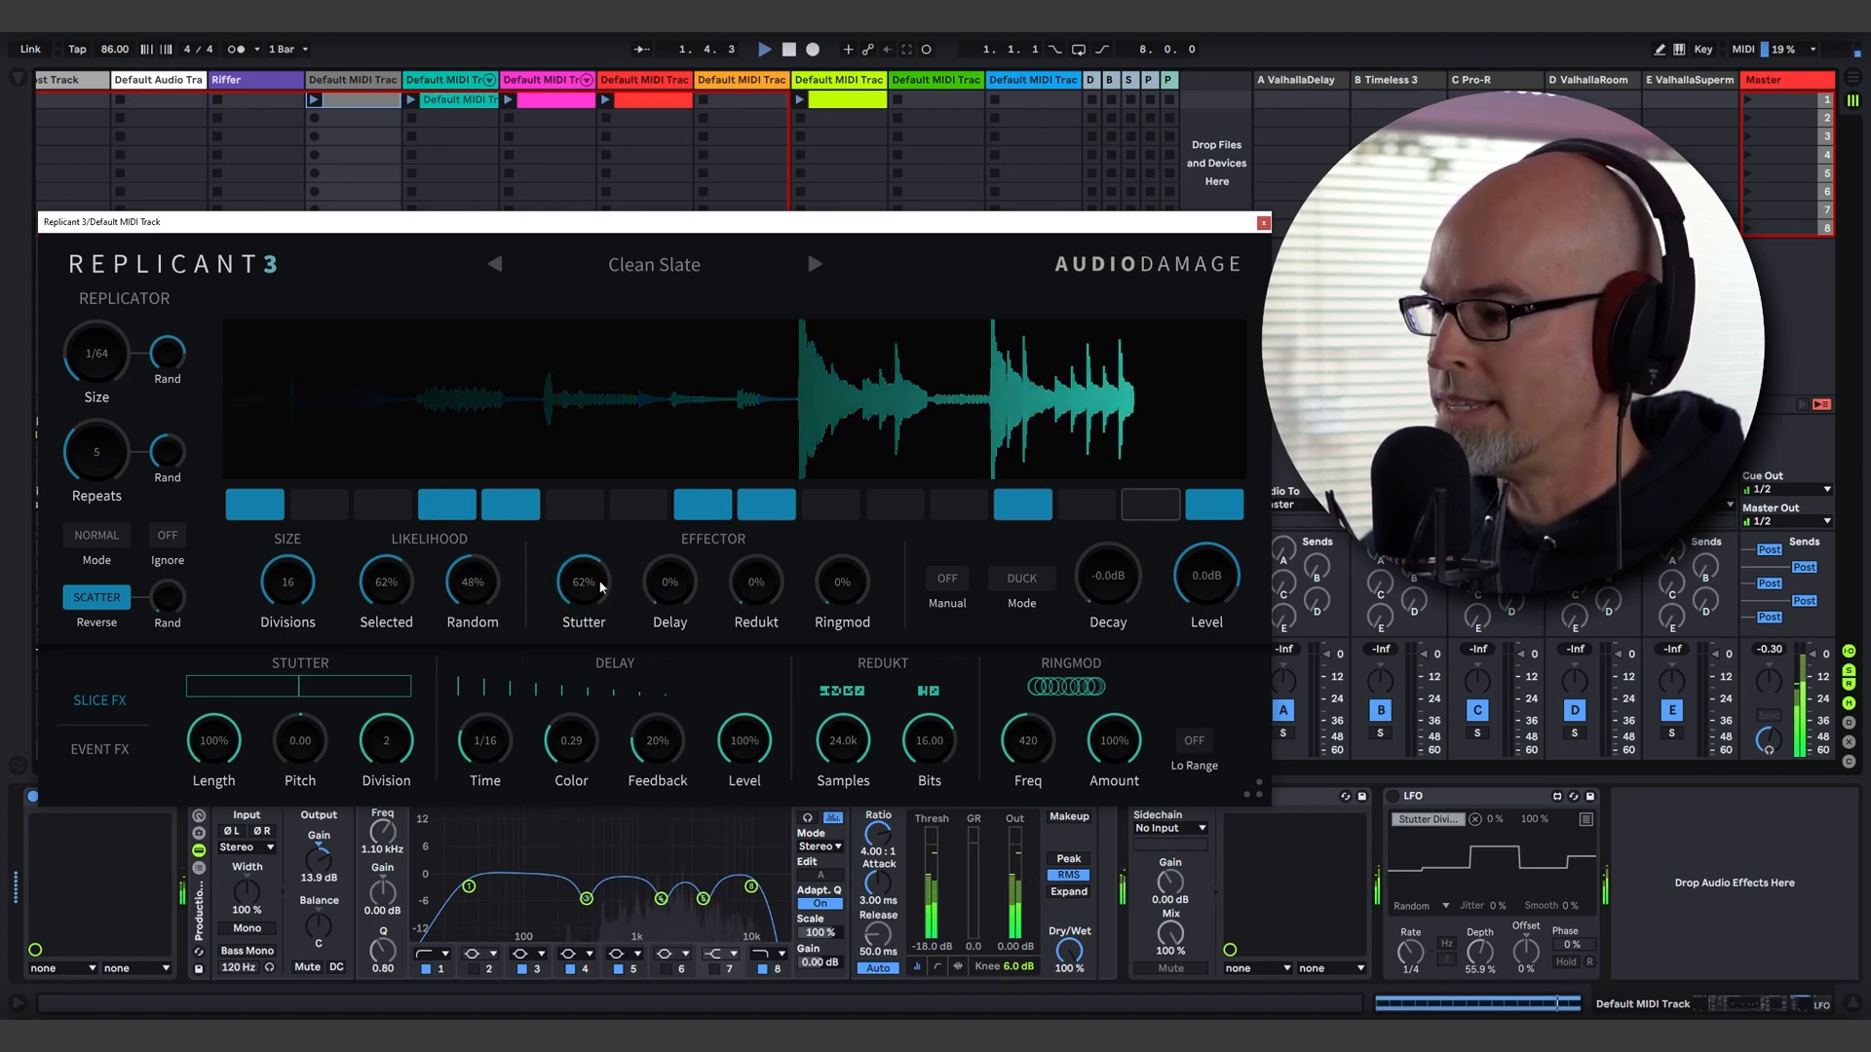
Step: Audition the pattern with the Stutter likelihood at 62%, starting and stopping playback, and examine the Stutter controls
{"action": "key", "text": "space"}
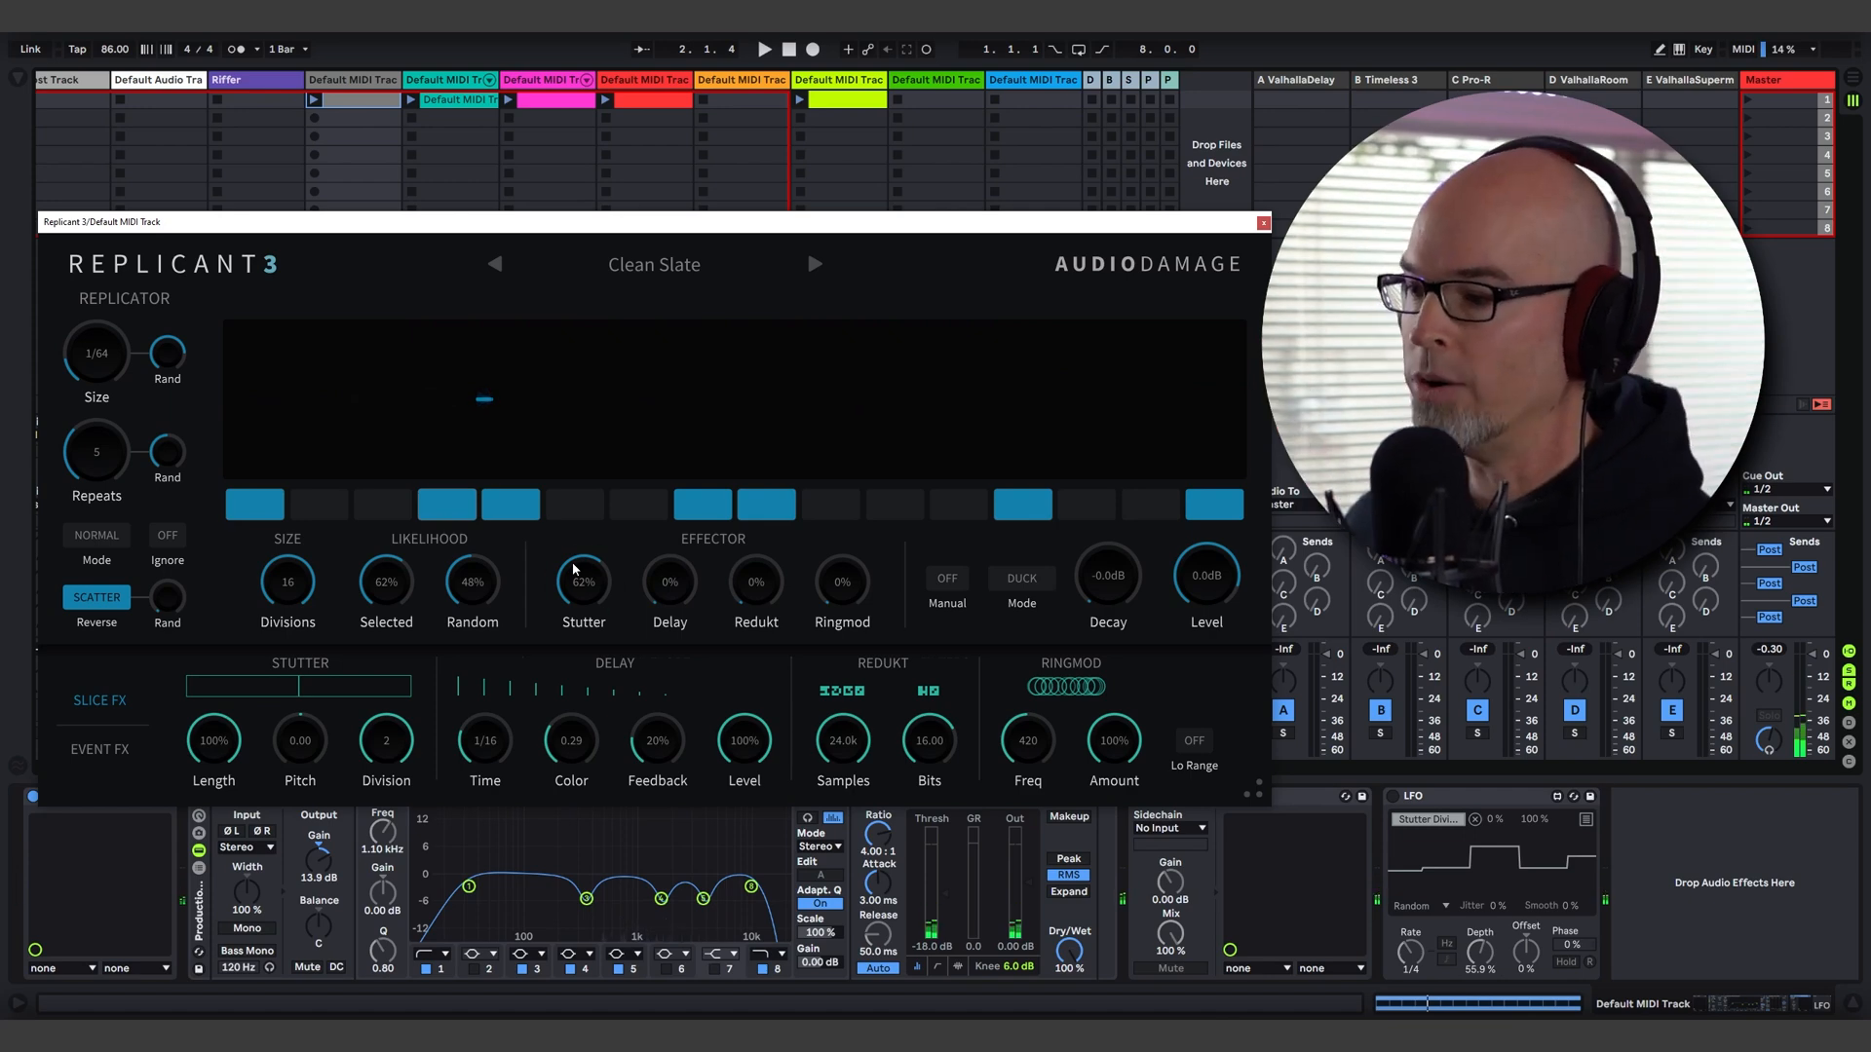
{"action": "key", "text": "space"}
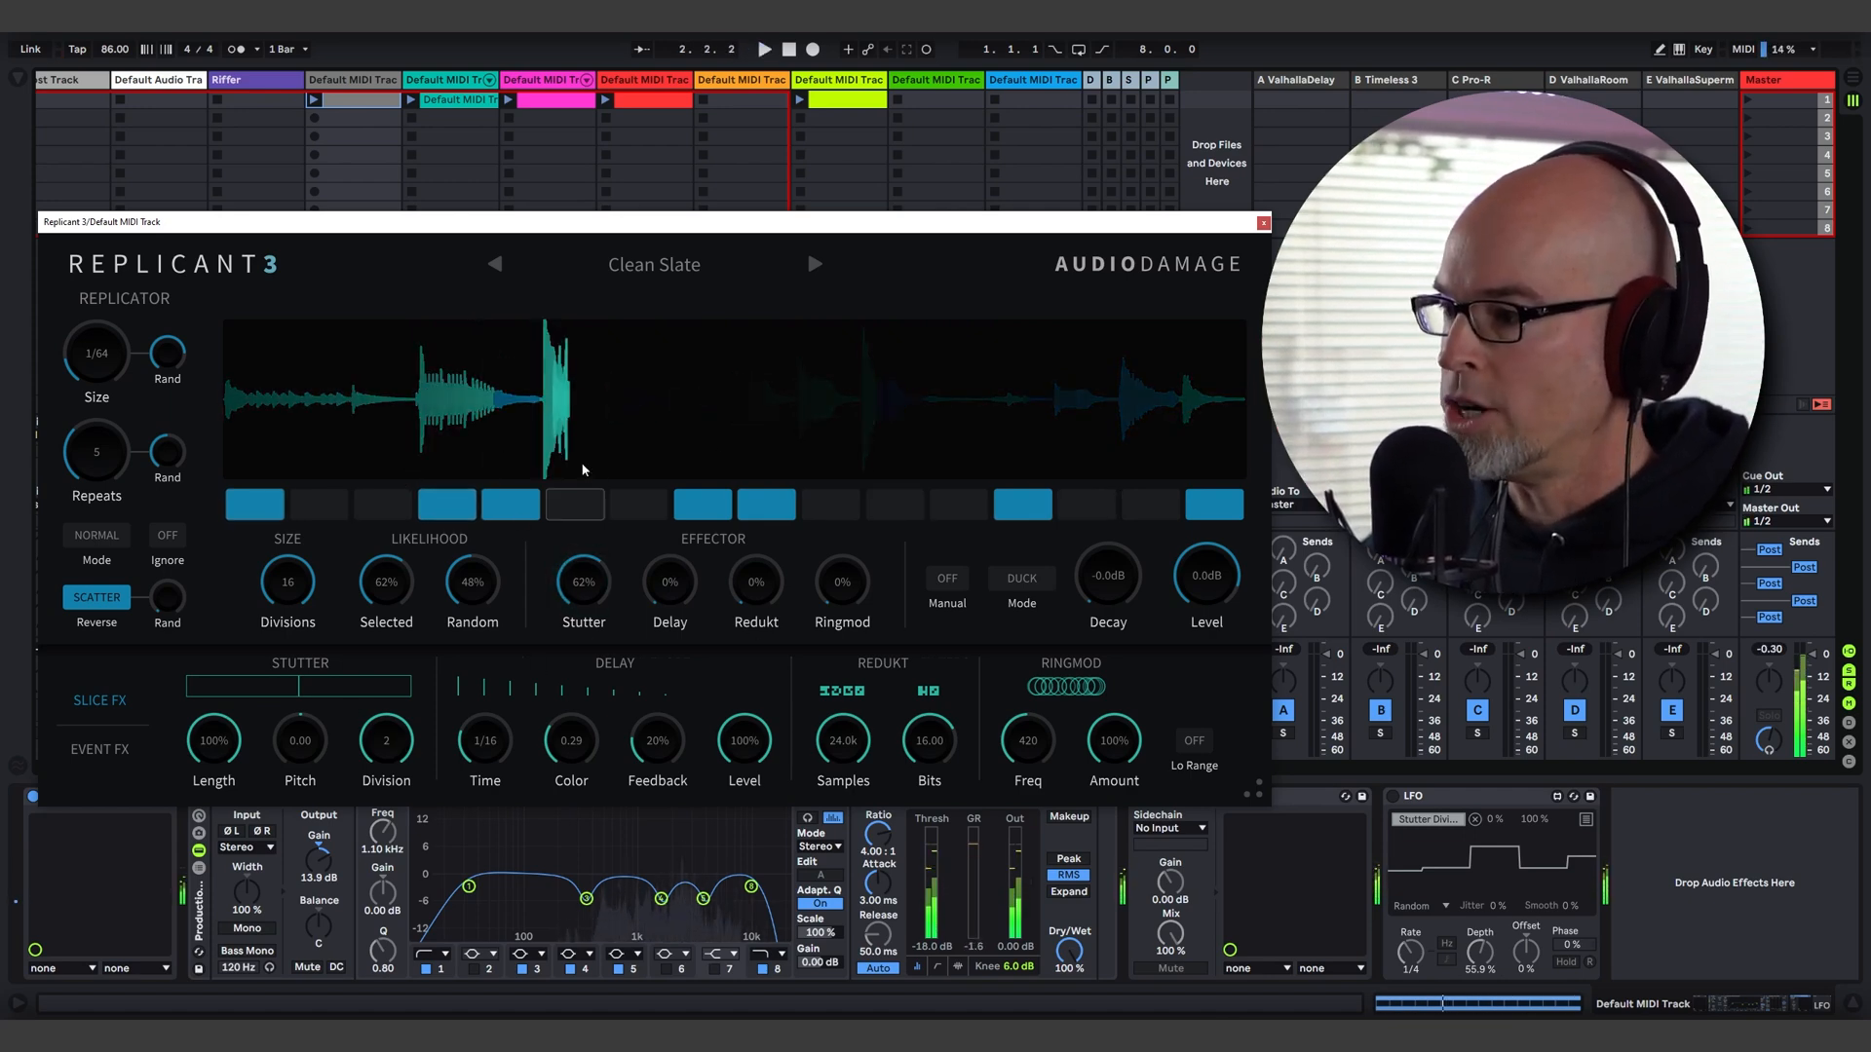
{"action": "key", "text": "space"}
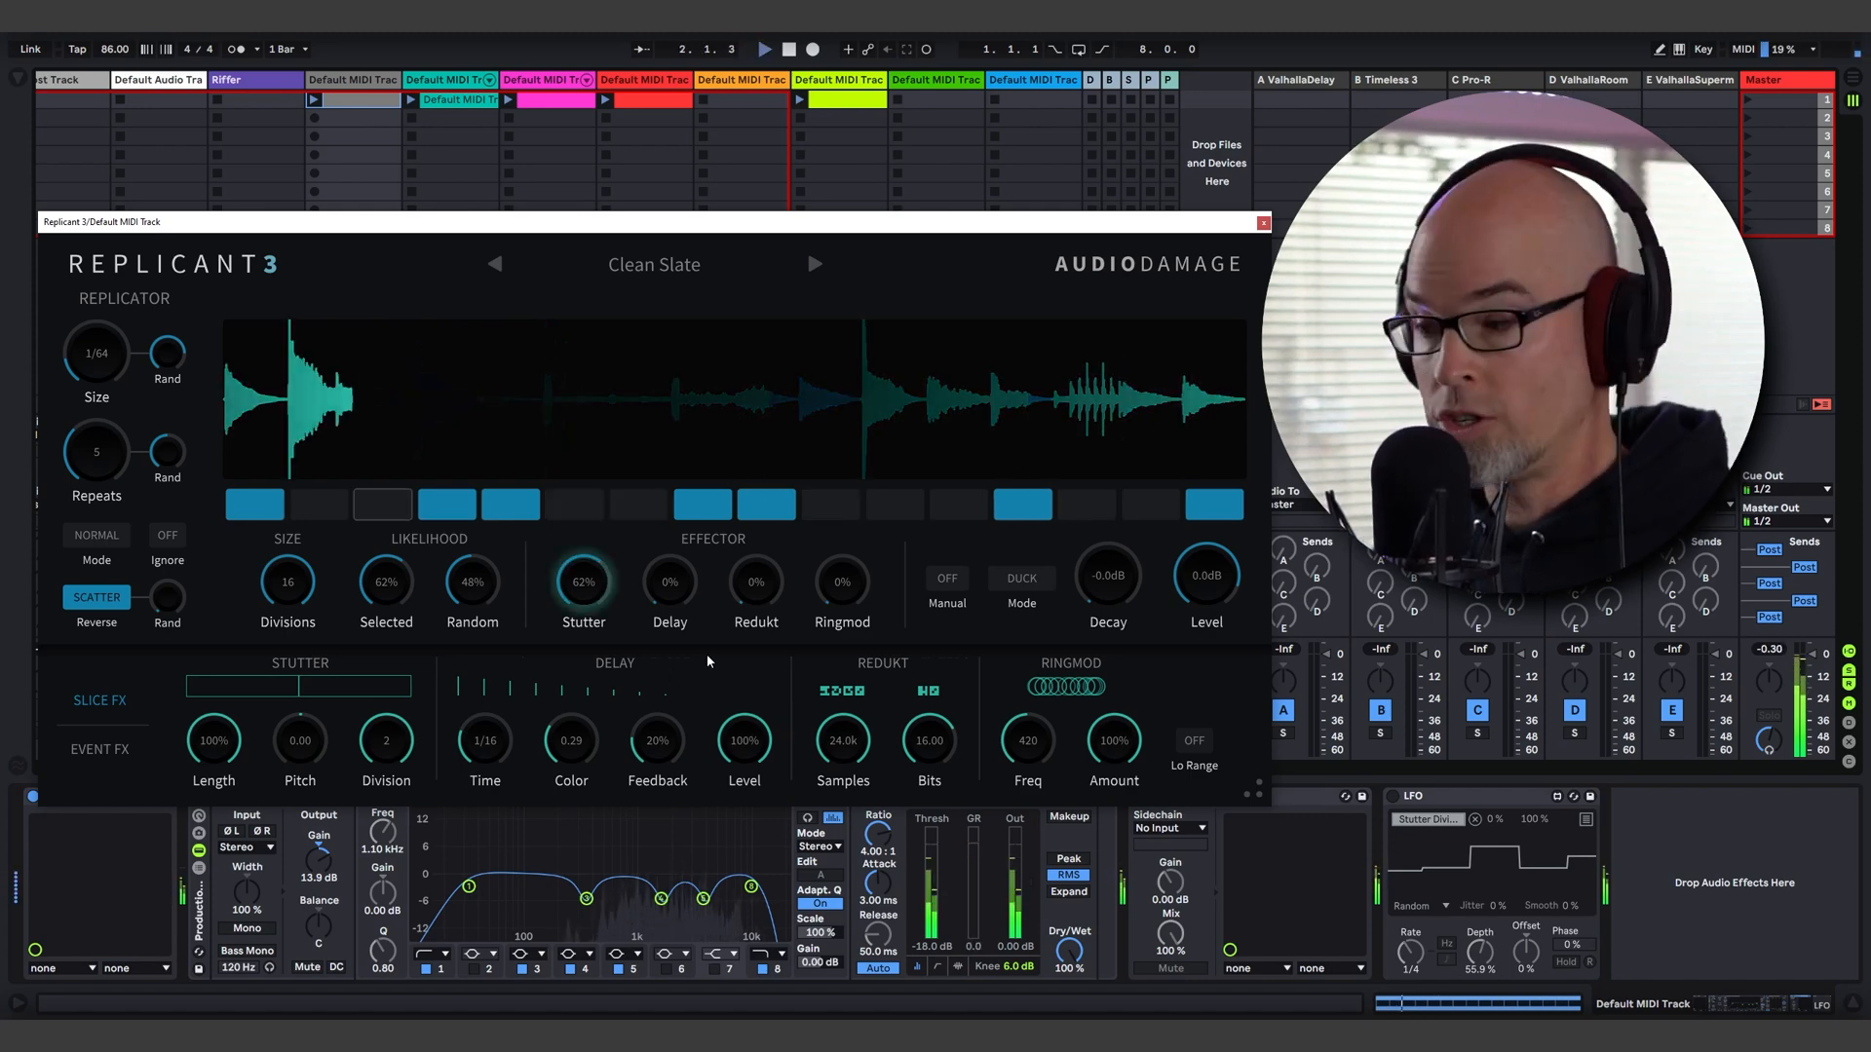
{"action": "key", "text": "space"}
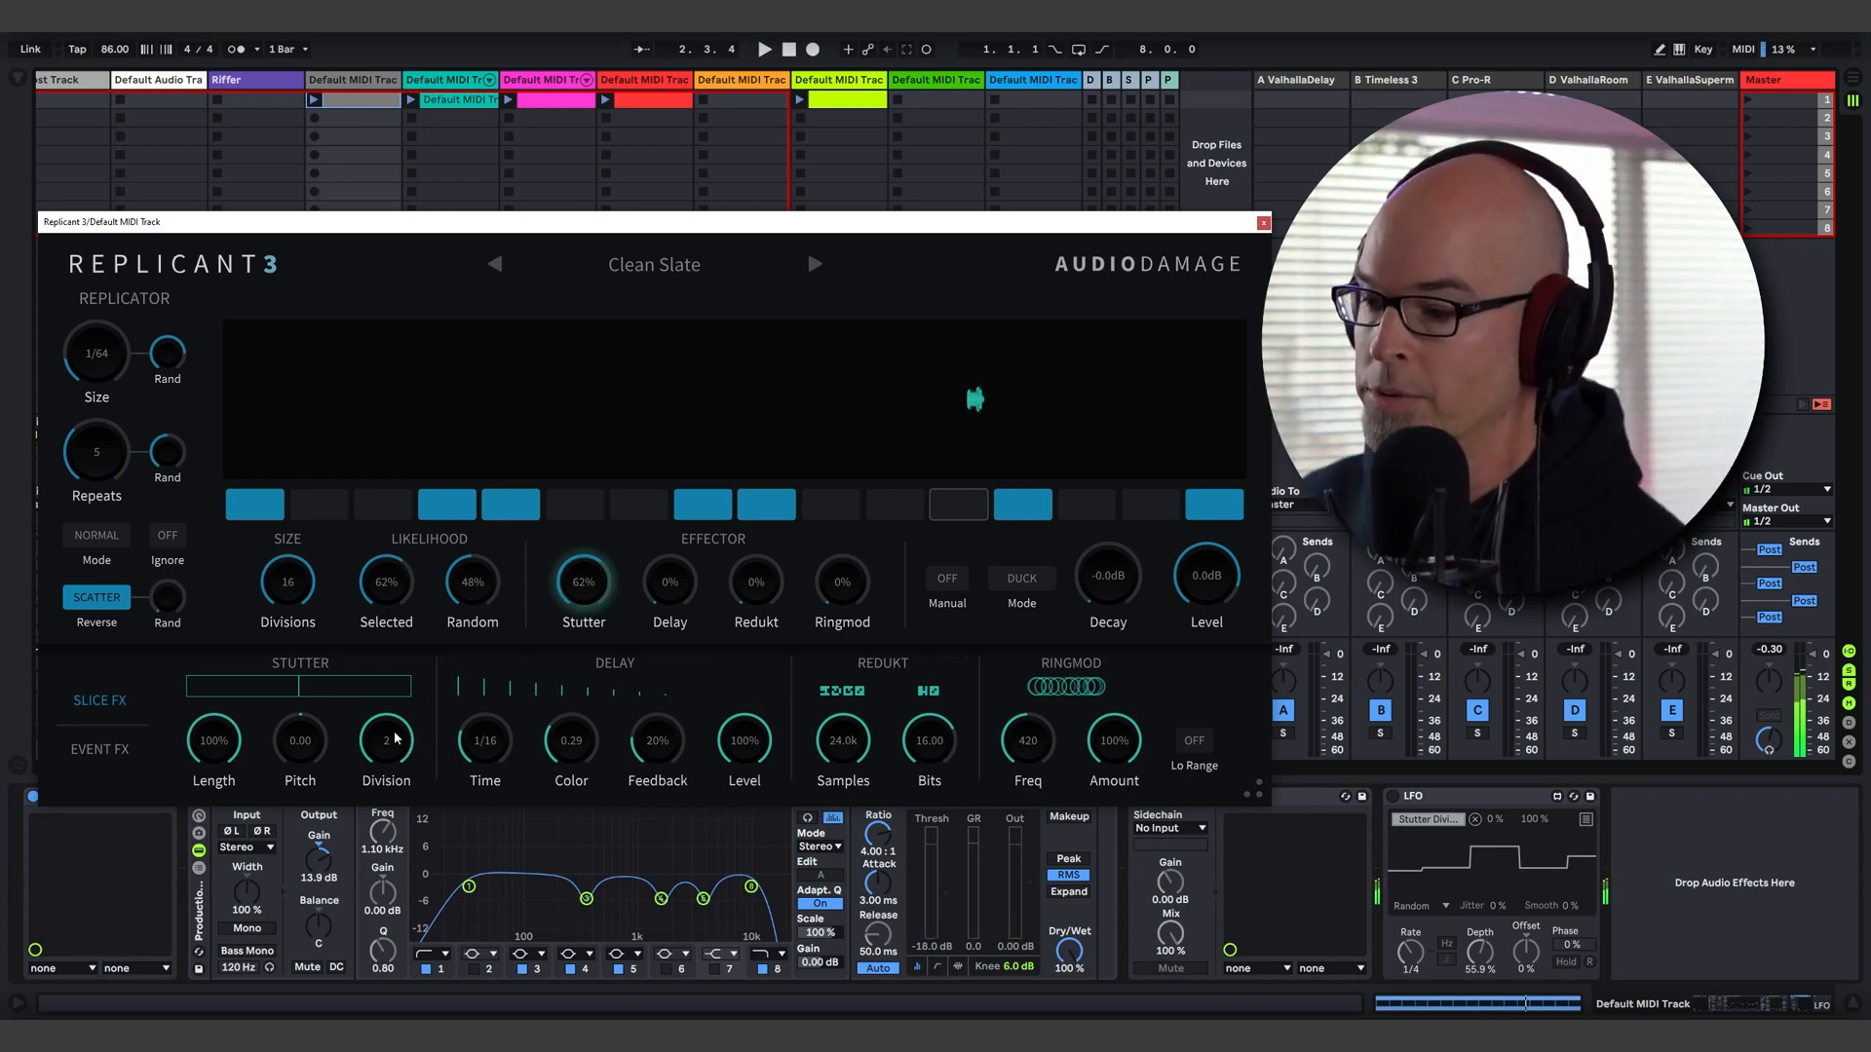
{"action": "key", "text": "space"}
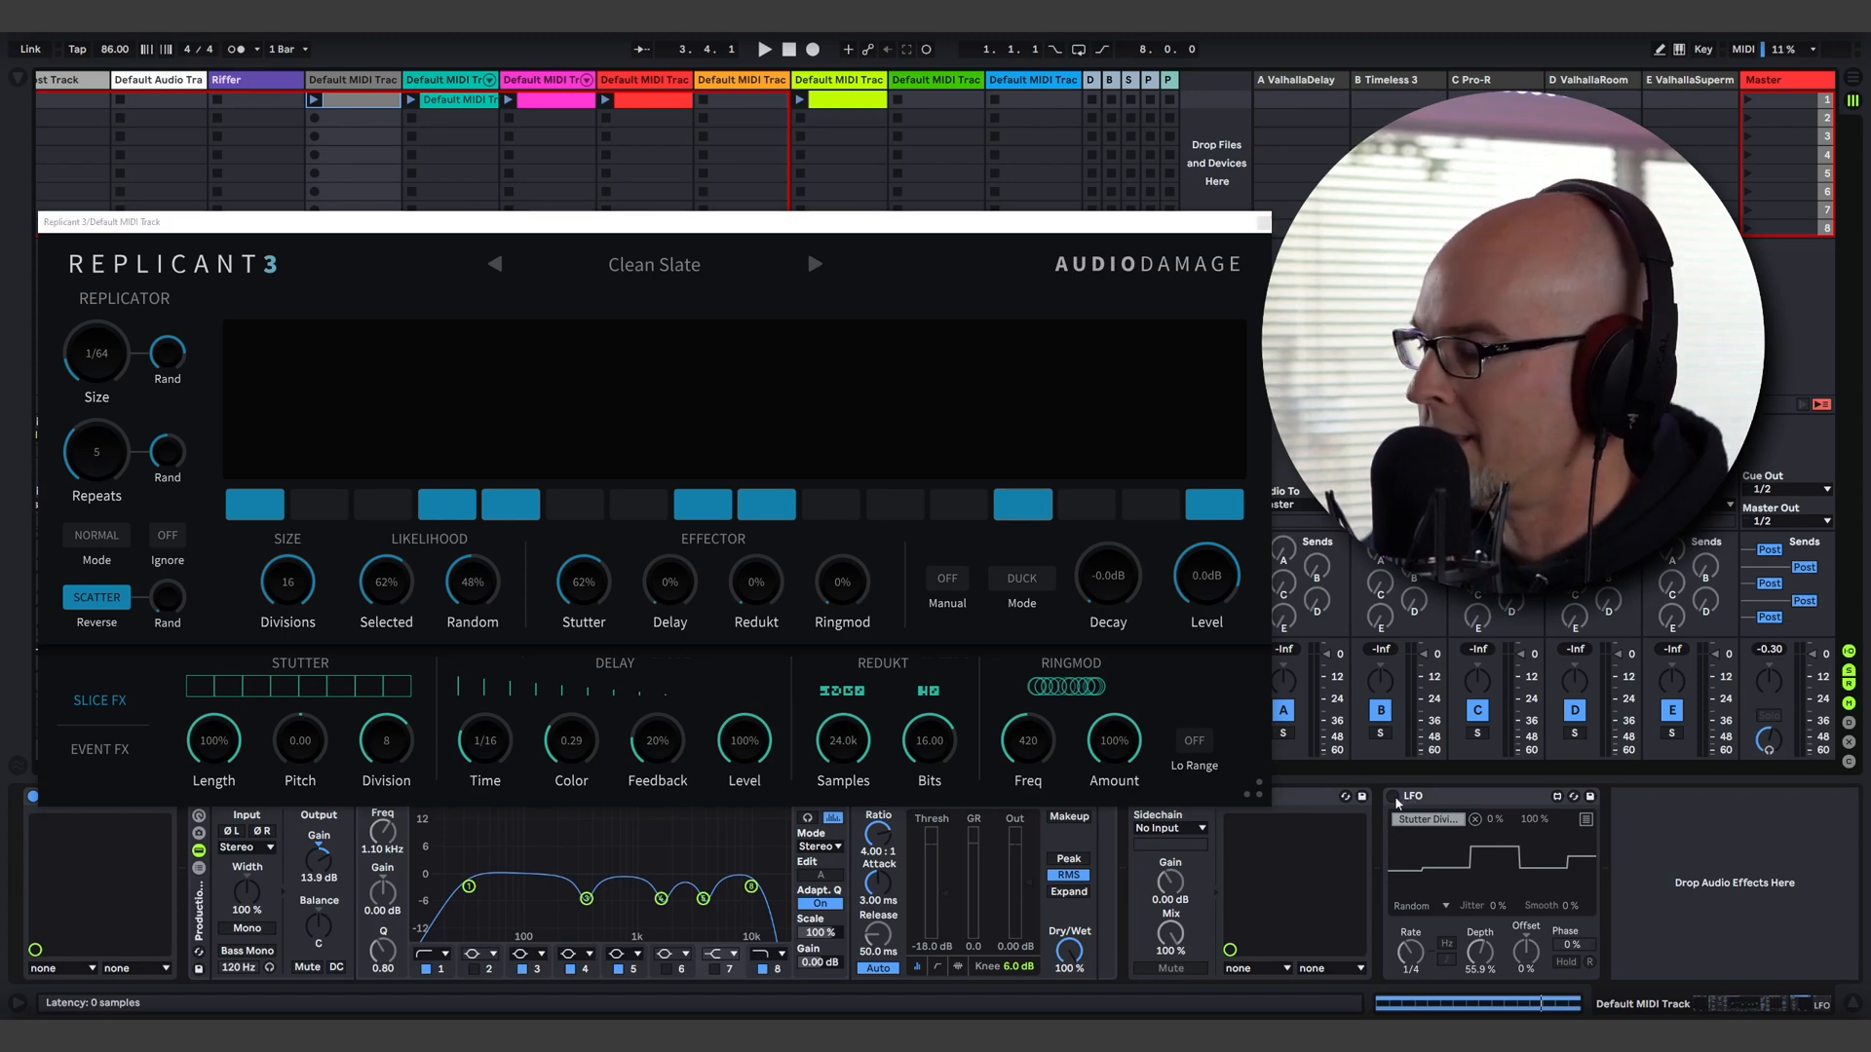
Step: Enable the random LFO that modulates Stutter Division, and show Replicant 3's exposed parameters alongside its mapping
{"action": "left_click", "coordinate": [1394, 798]}
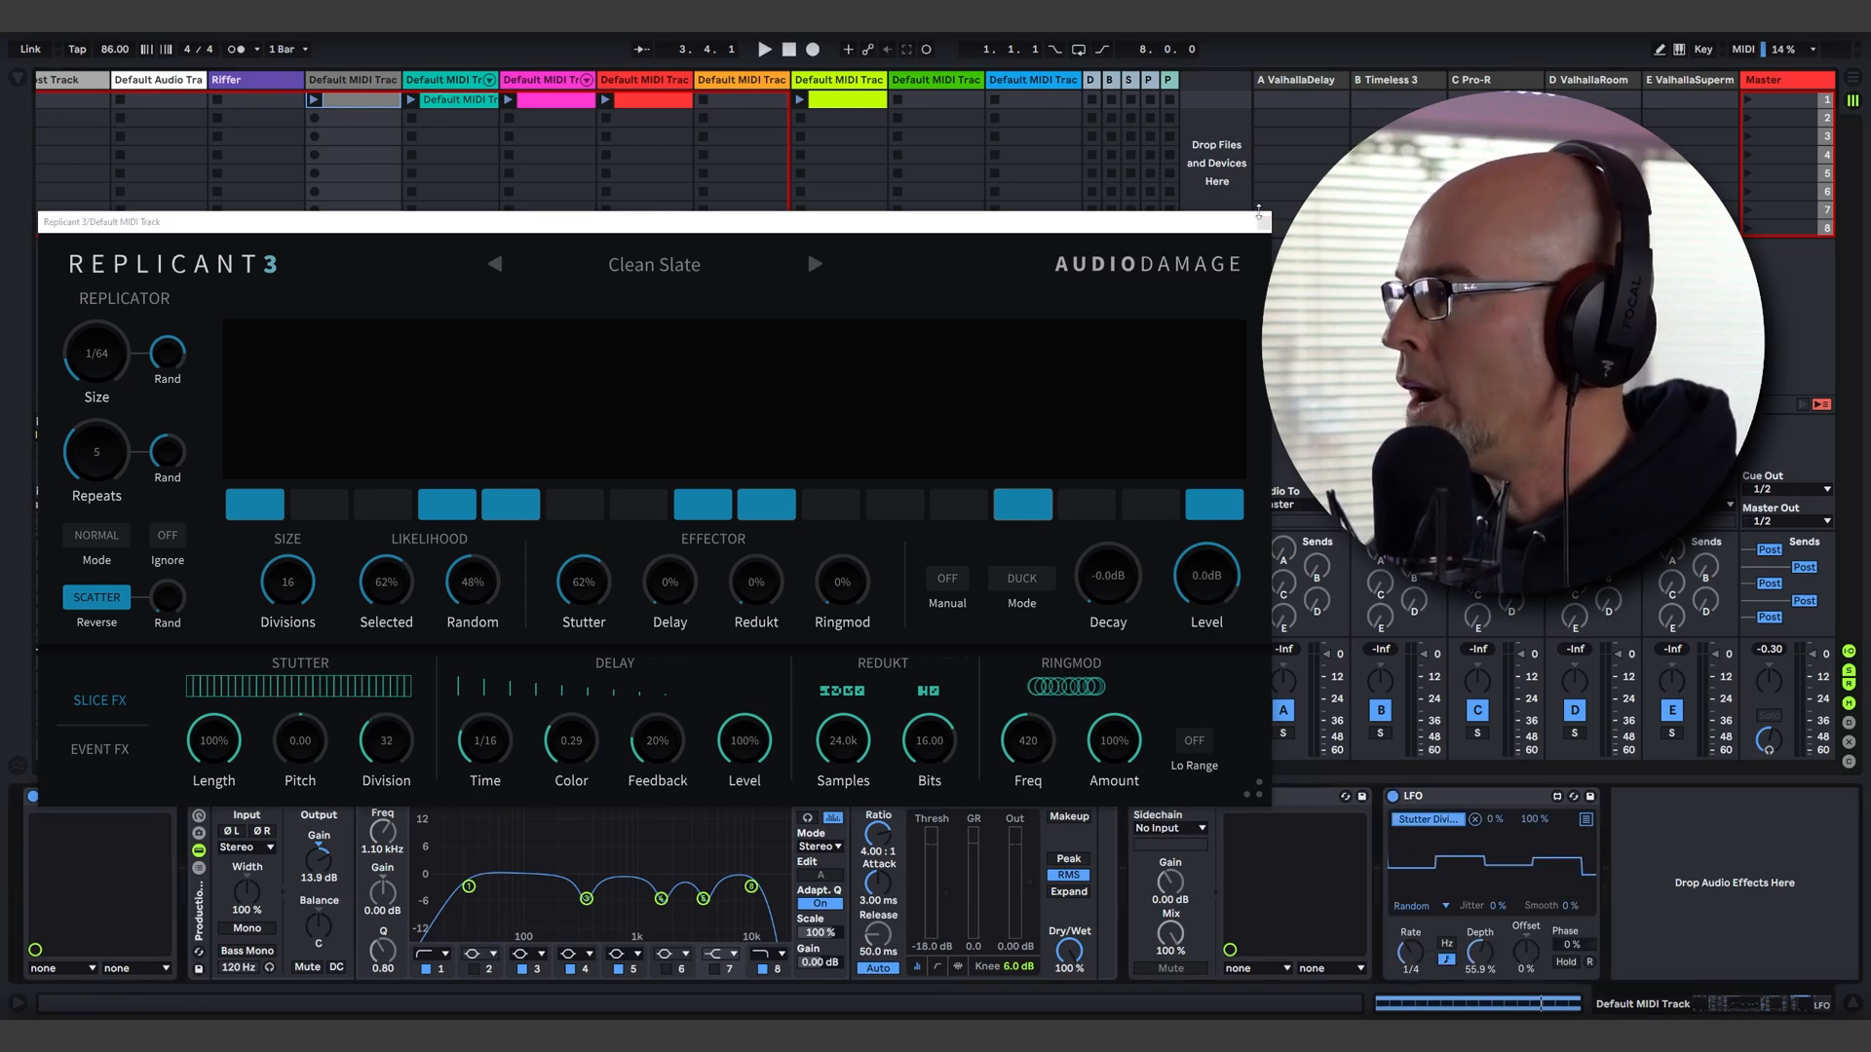
{"action": "left_click", "coordinate": [1262, 217]}
{"action": "left_click", "coordinate": [1155, 797]}
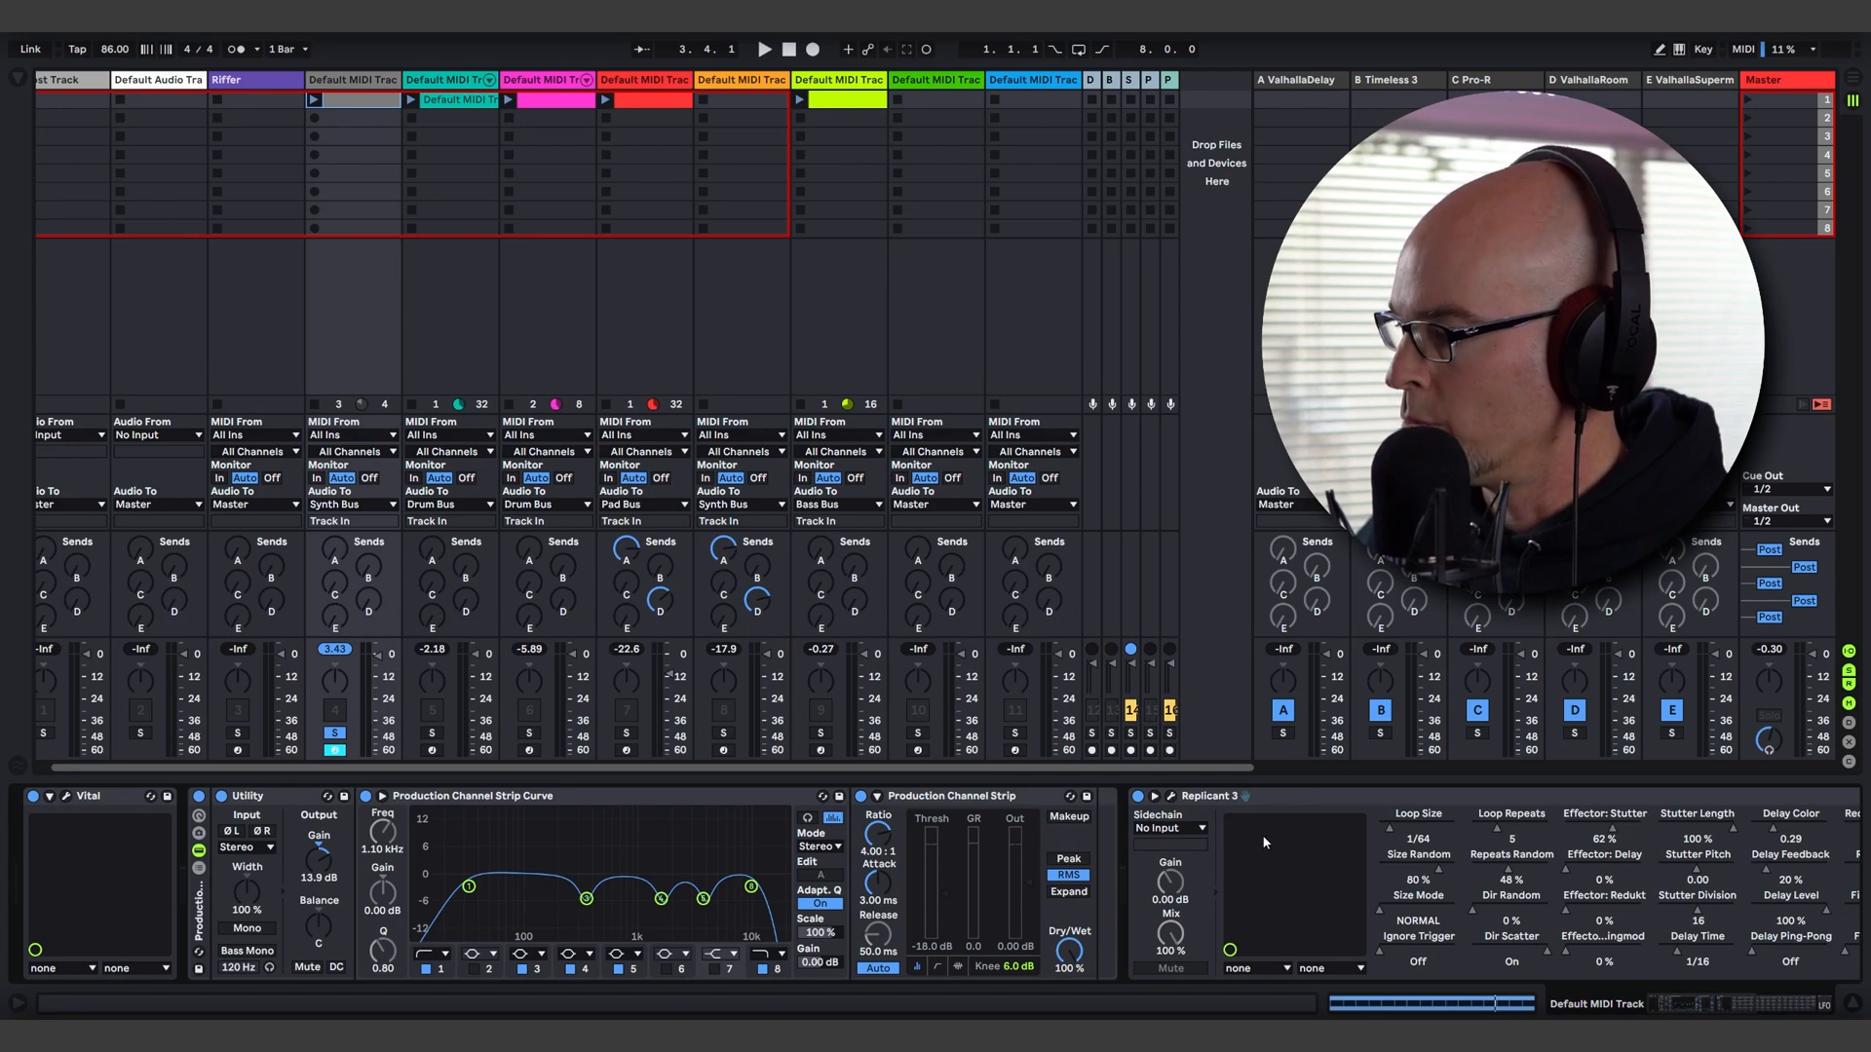
{"action": "scroll", "coordinate": [838, 822], "scroll_direction": "right", "scroll_amount": 10}
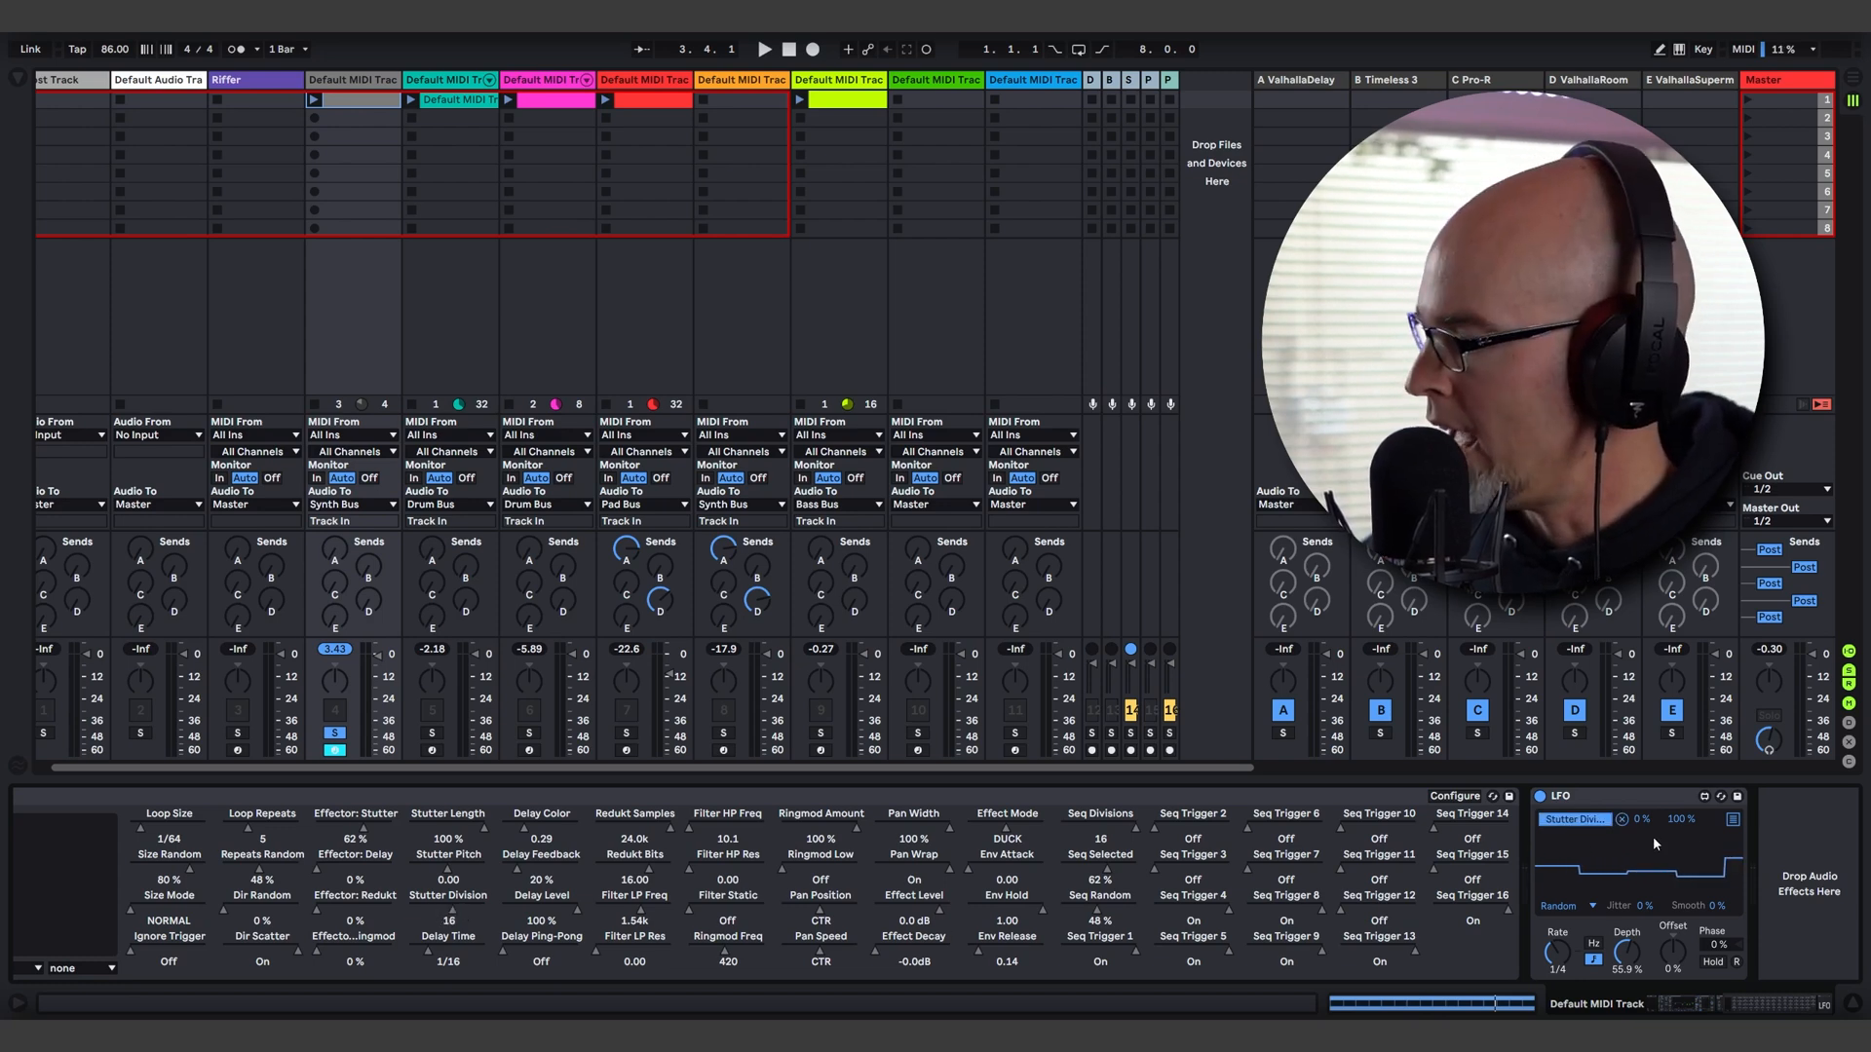
{"action": "left_click_drag", "start_coordinate": [1736, 1011], "coordinate": [1059, 880]}
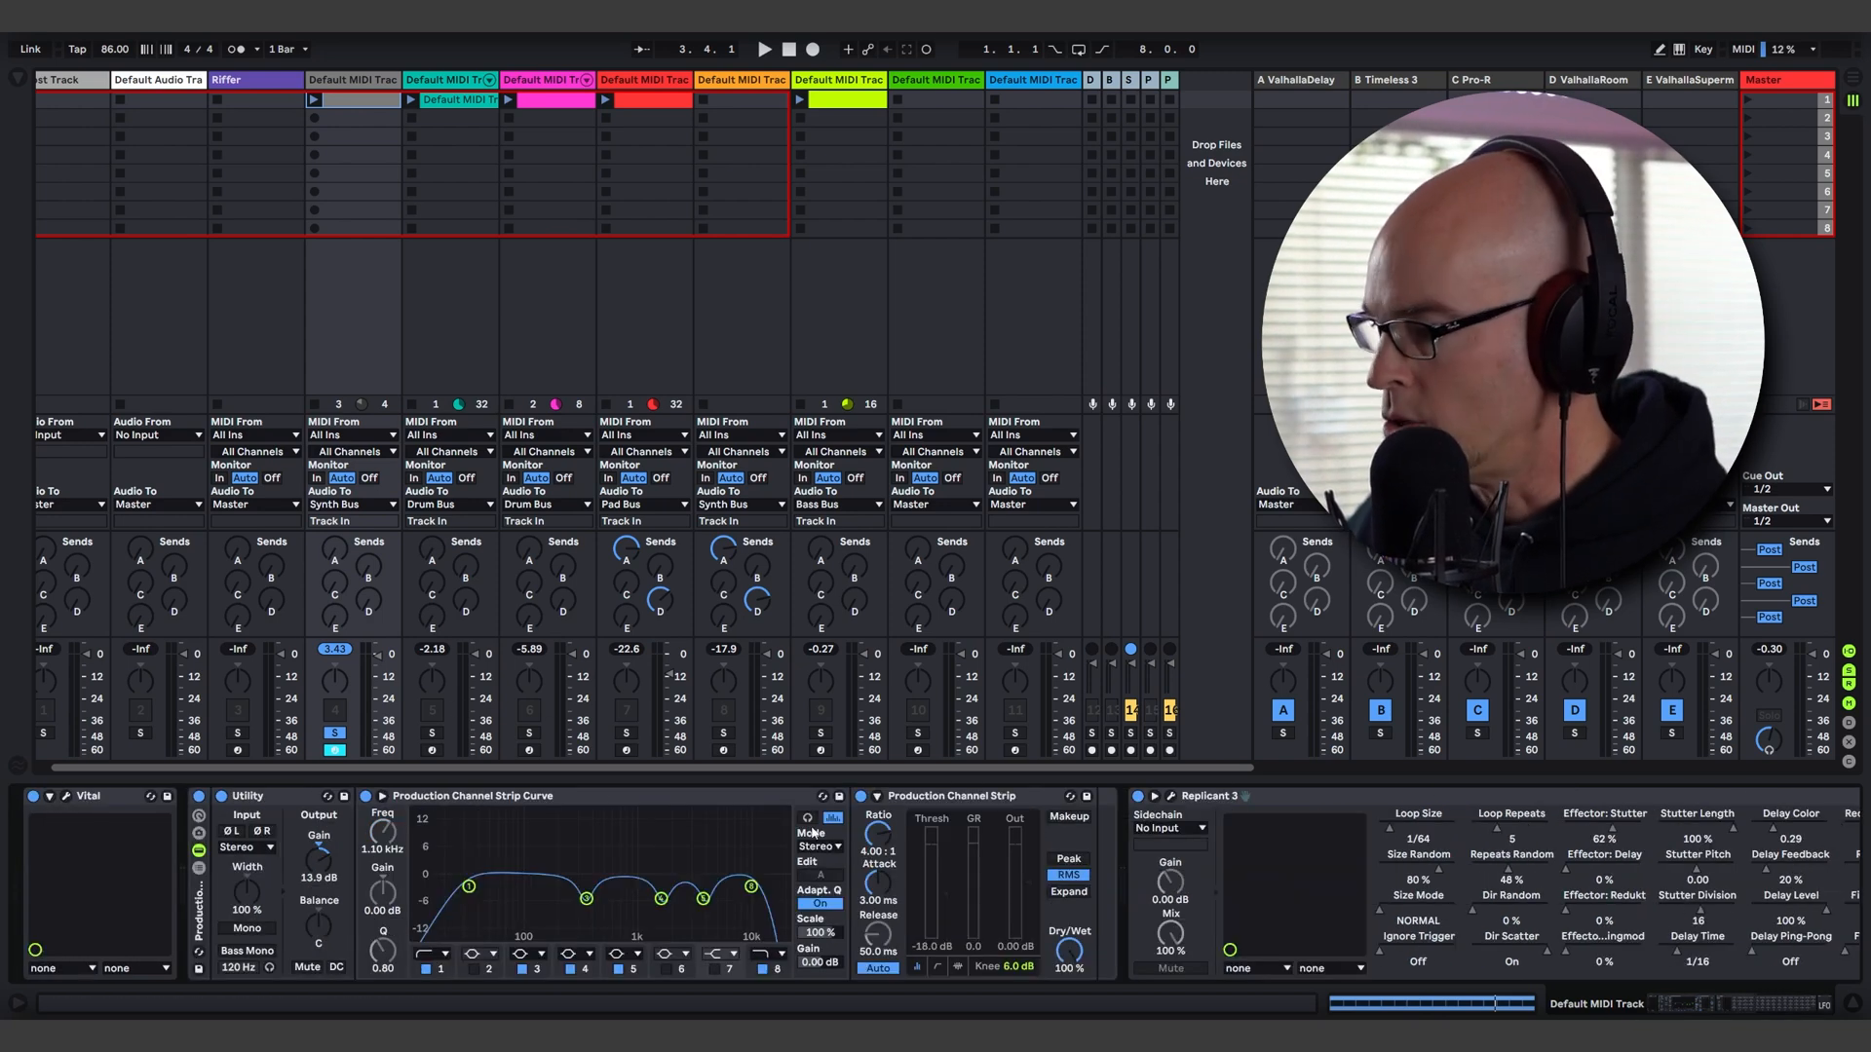
{"action": "left_click", "coordinate": [1156, 797]}
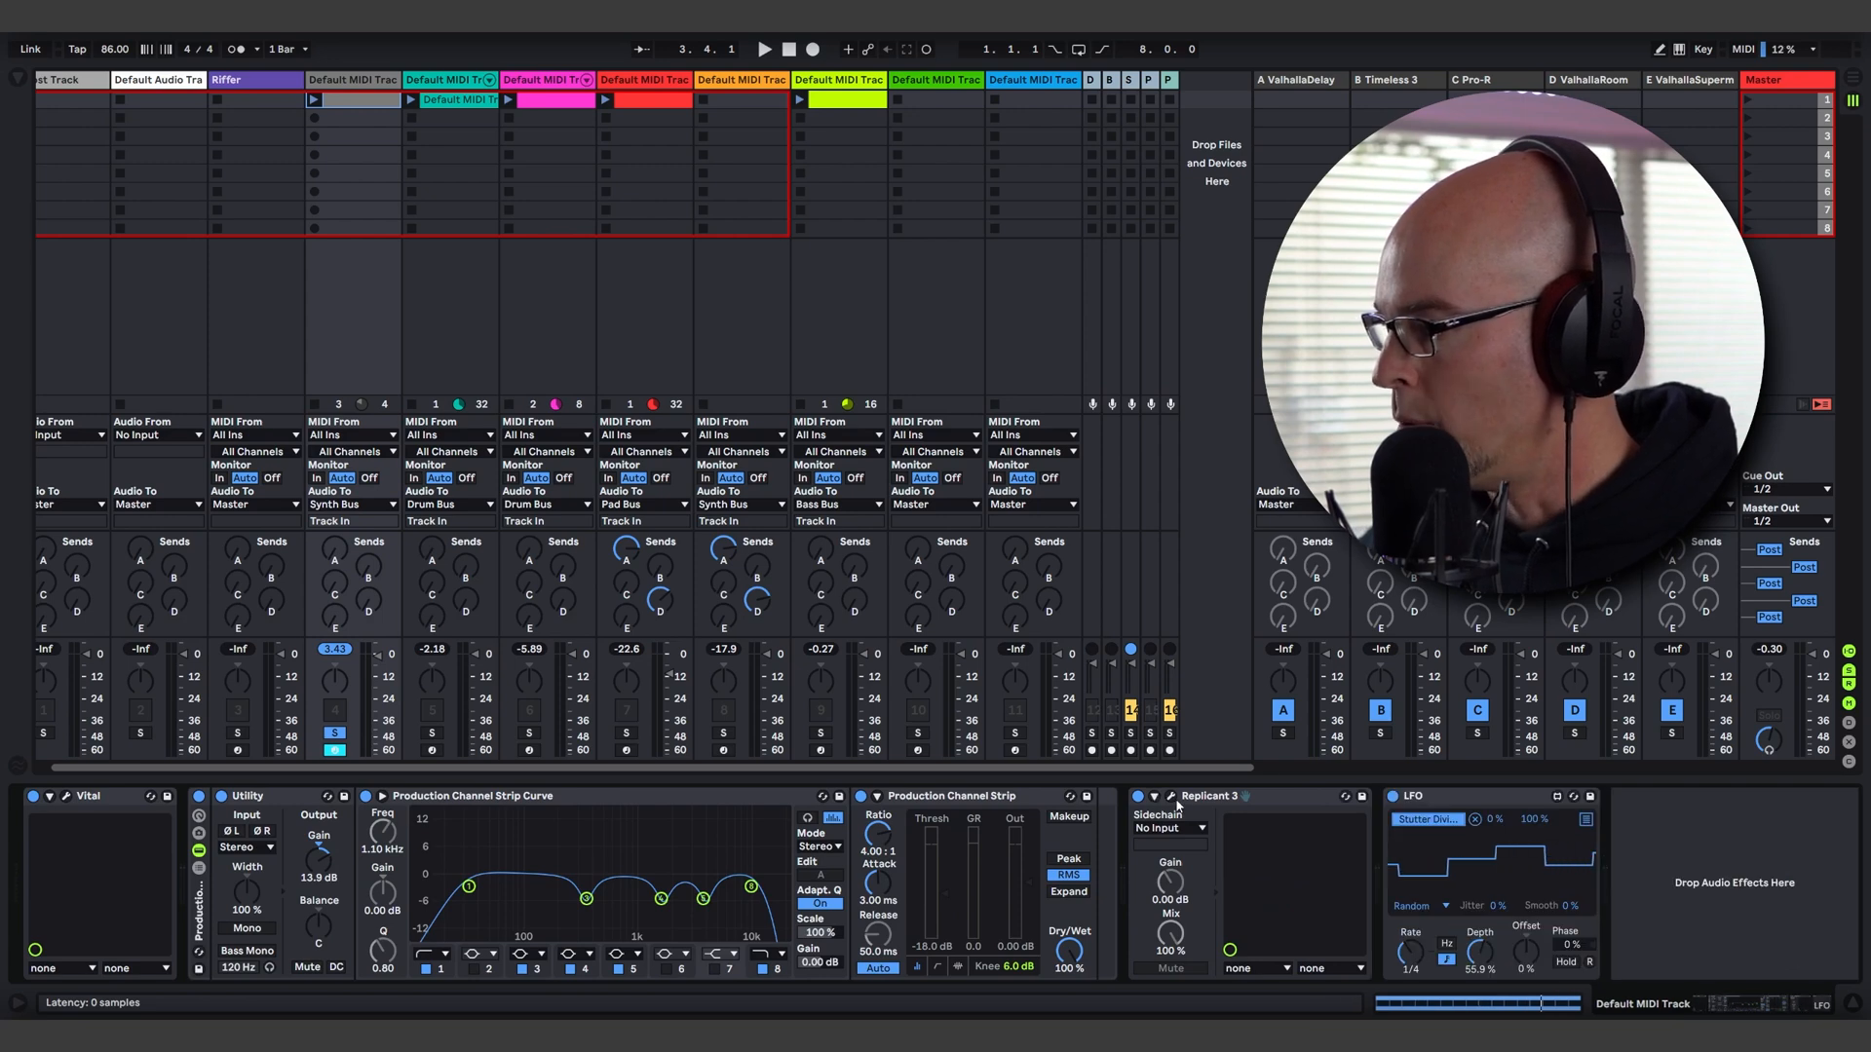
Step: Reopen the Replicant 3 interface and set the Stutter Pitch to 12.00 with the Length at 100% during playback
{"action": "left_click", "coordinate": [1173, 796]}
{"action": "key", "text": "space"}
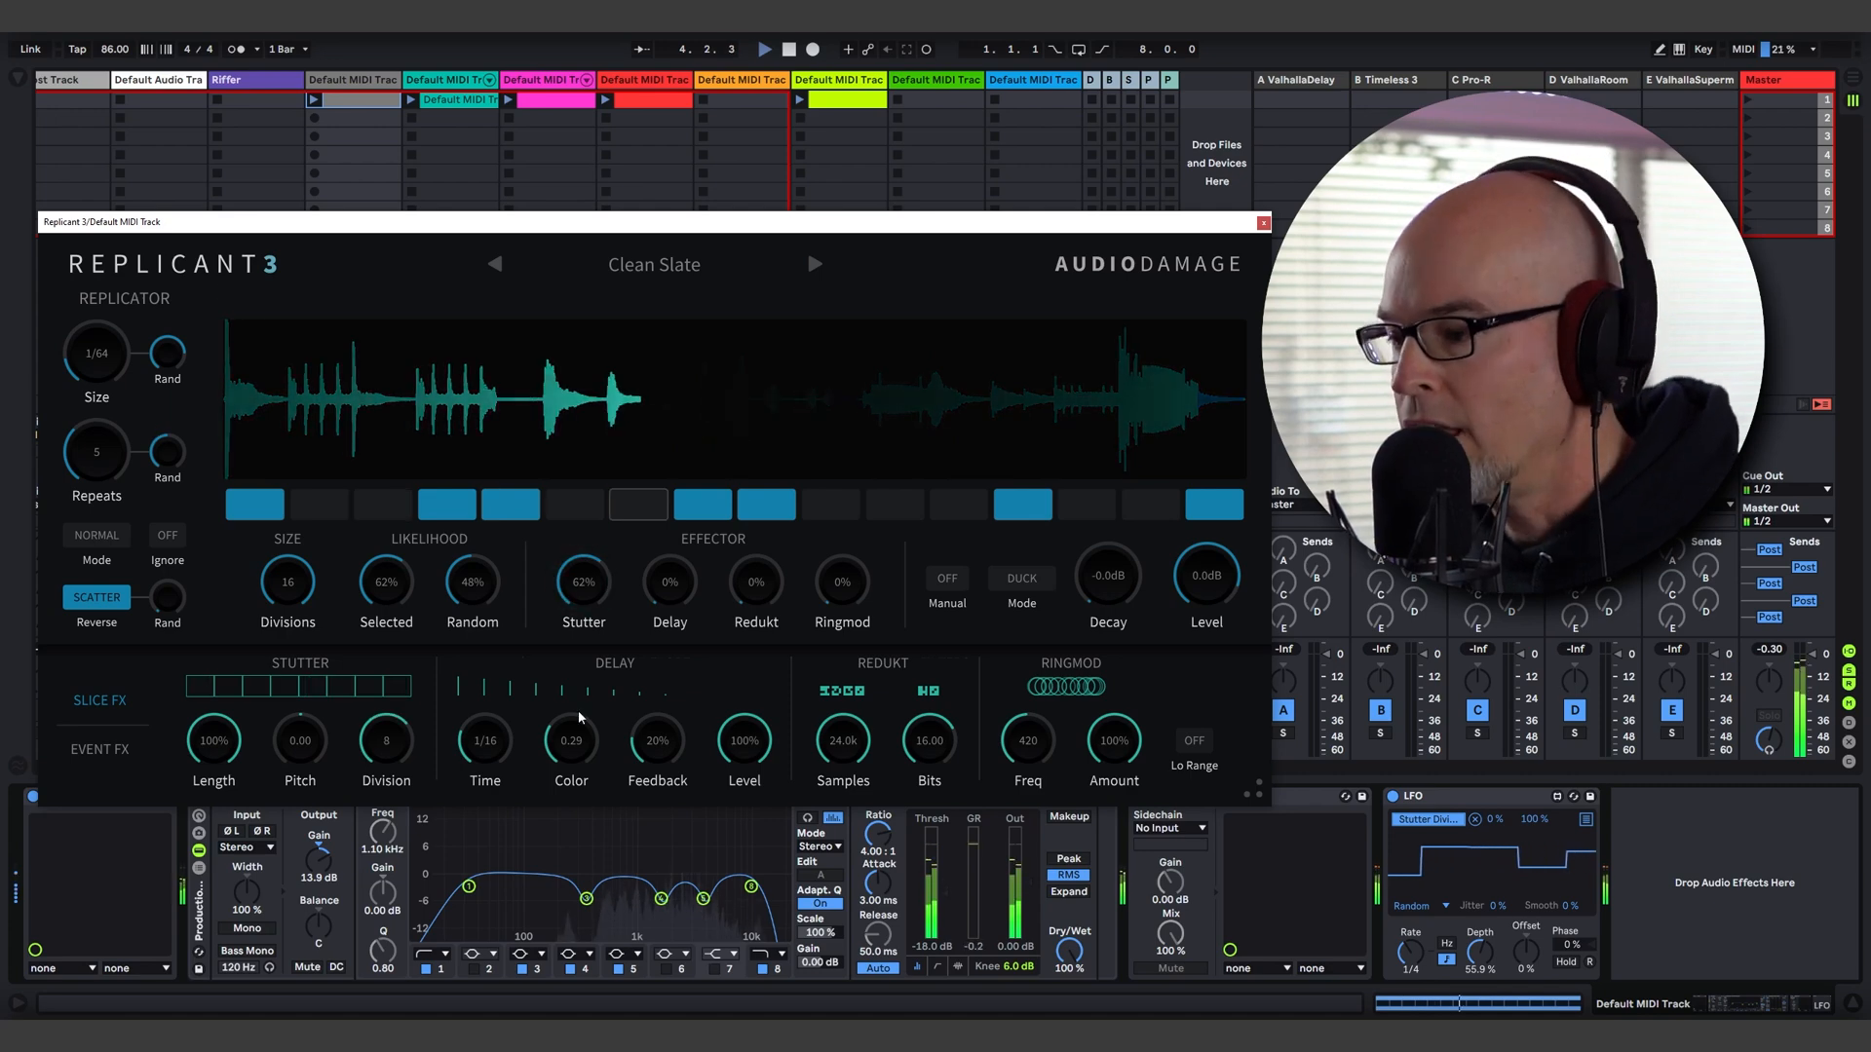
{"action": "left_click_drag", "start_coordinate": [306, 735], "coordinate": [384, 936]}
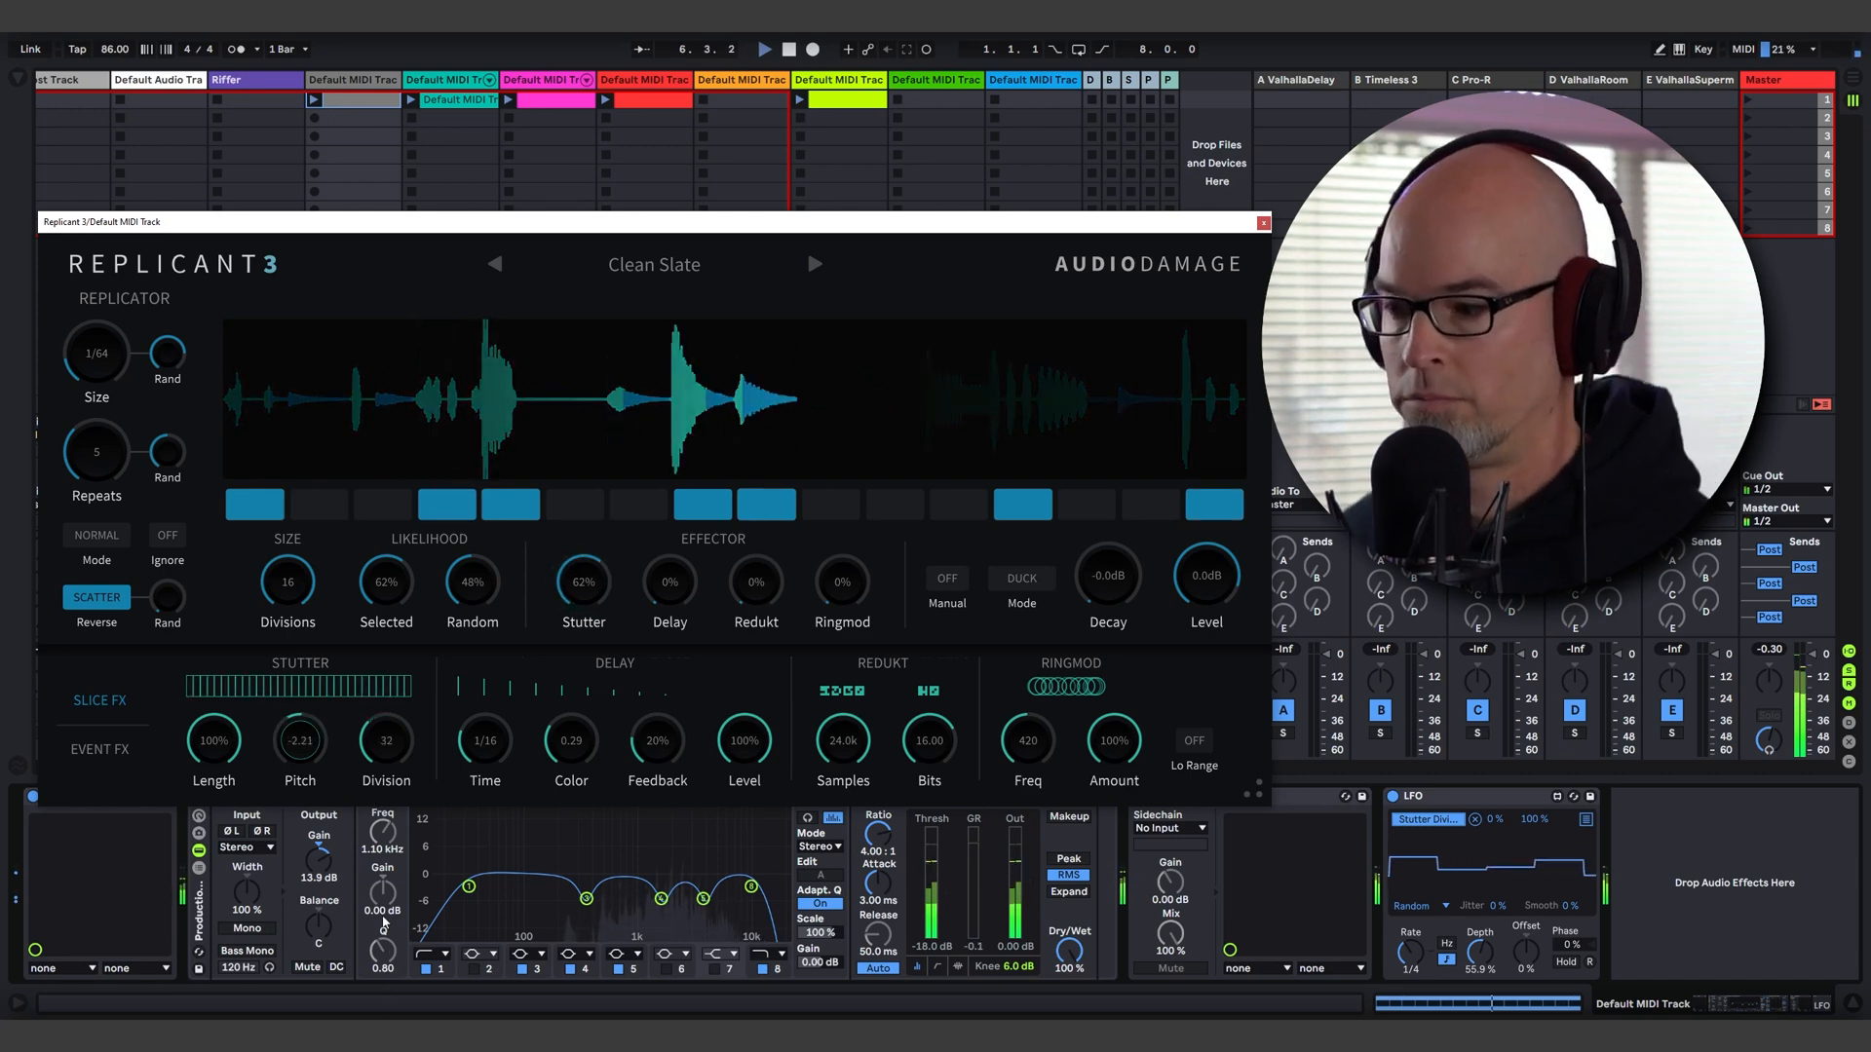
{"action": "mouse_move", "coordinate": [223, 744]}
{"action": "left_mouse_down"}
{"action": "mouse_move", "coordinate": [247, 918]}
{"action": "mouse_move", "coordinate": [232, 749]}
{"action": "left_mouse_up"}
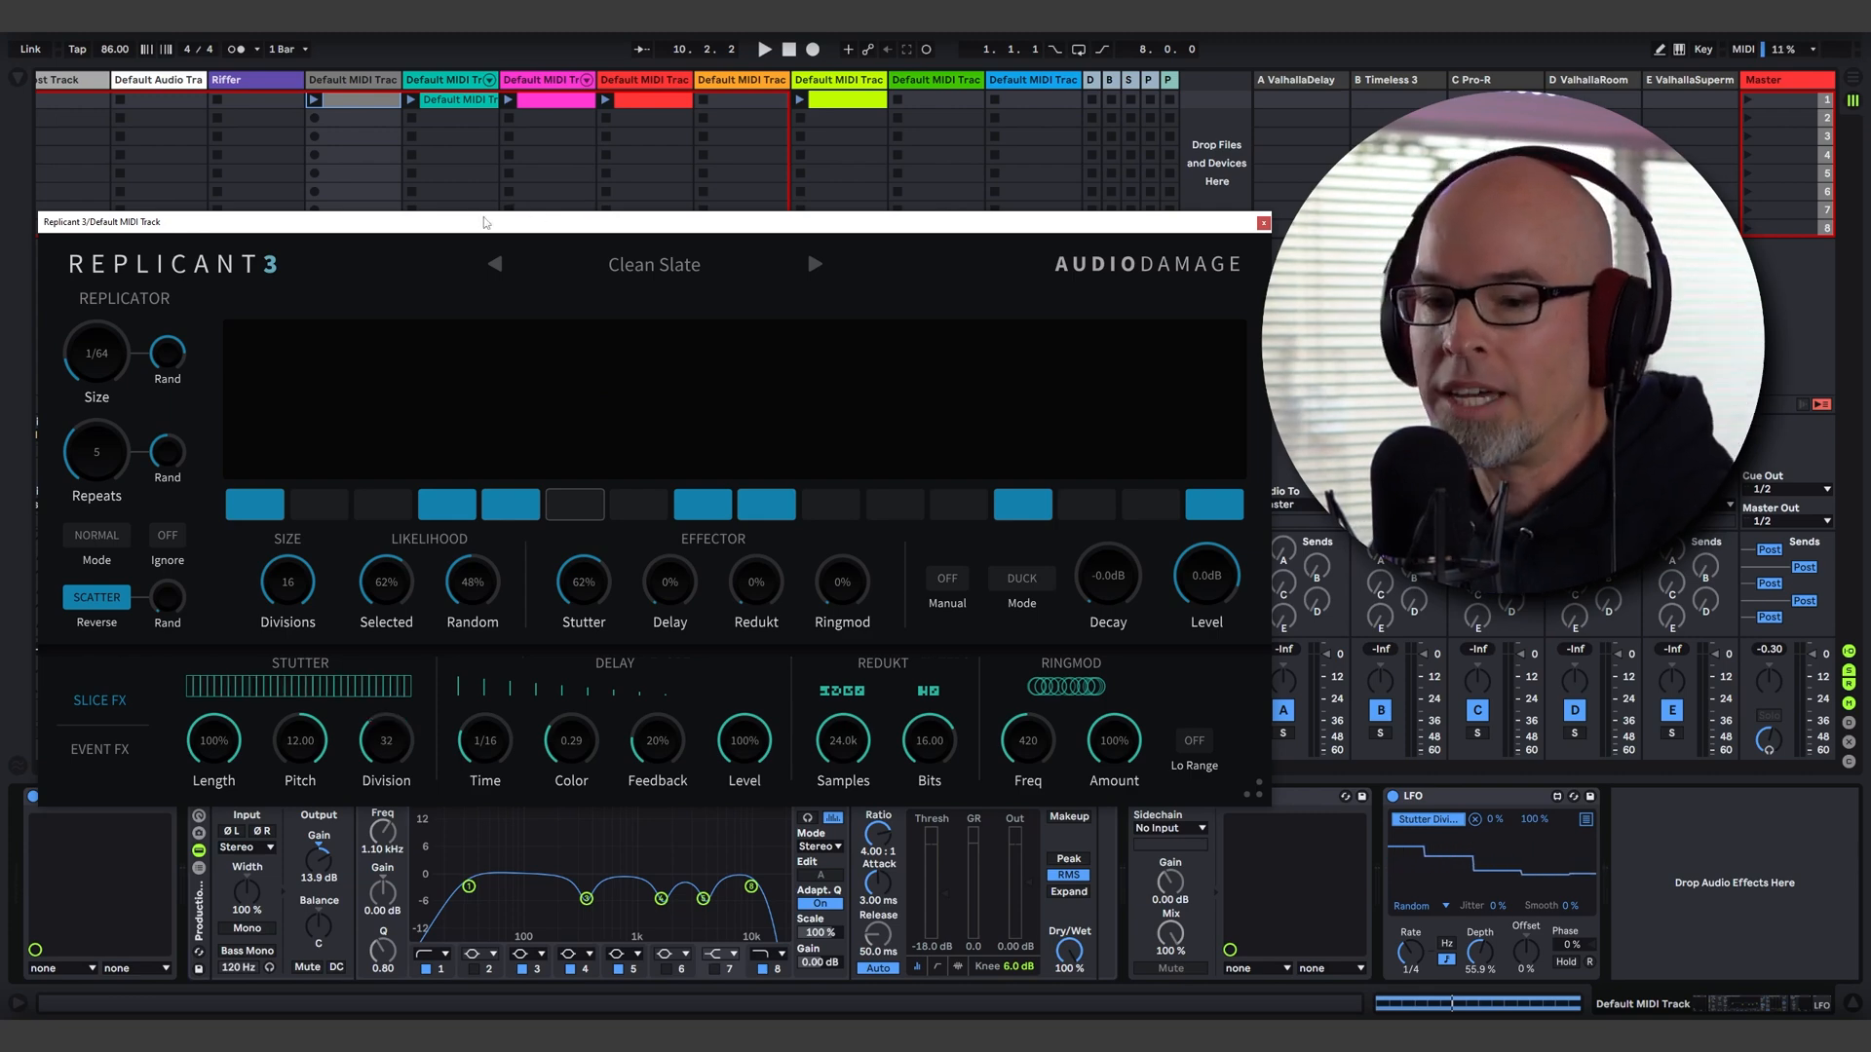
Step: Unsolo the synth track during playback to hear the glitch in the full mix, temporarily moving the Replicant 3 window aside
{"action": "key", "text": "space"}
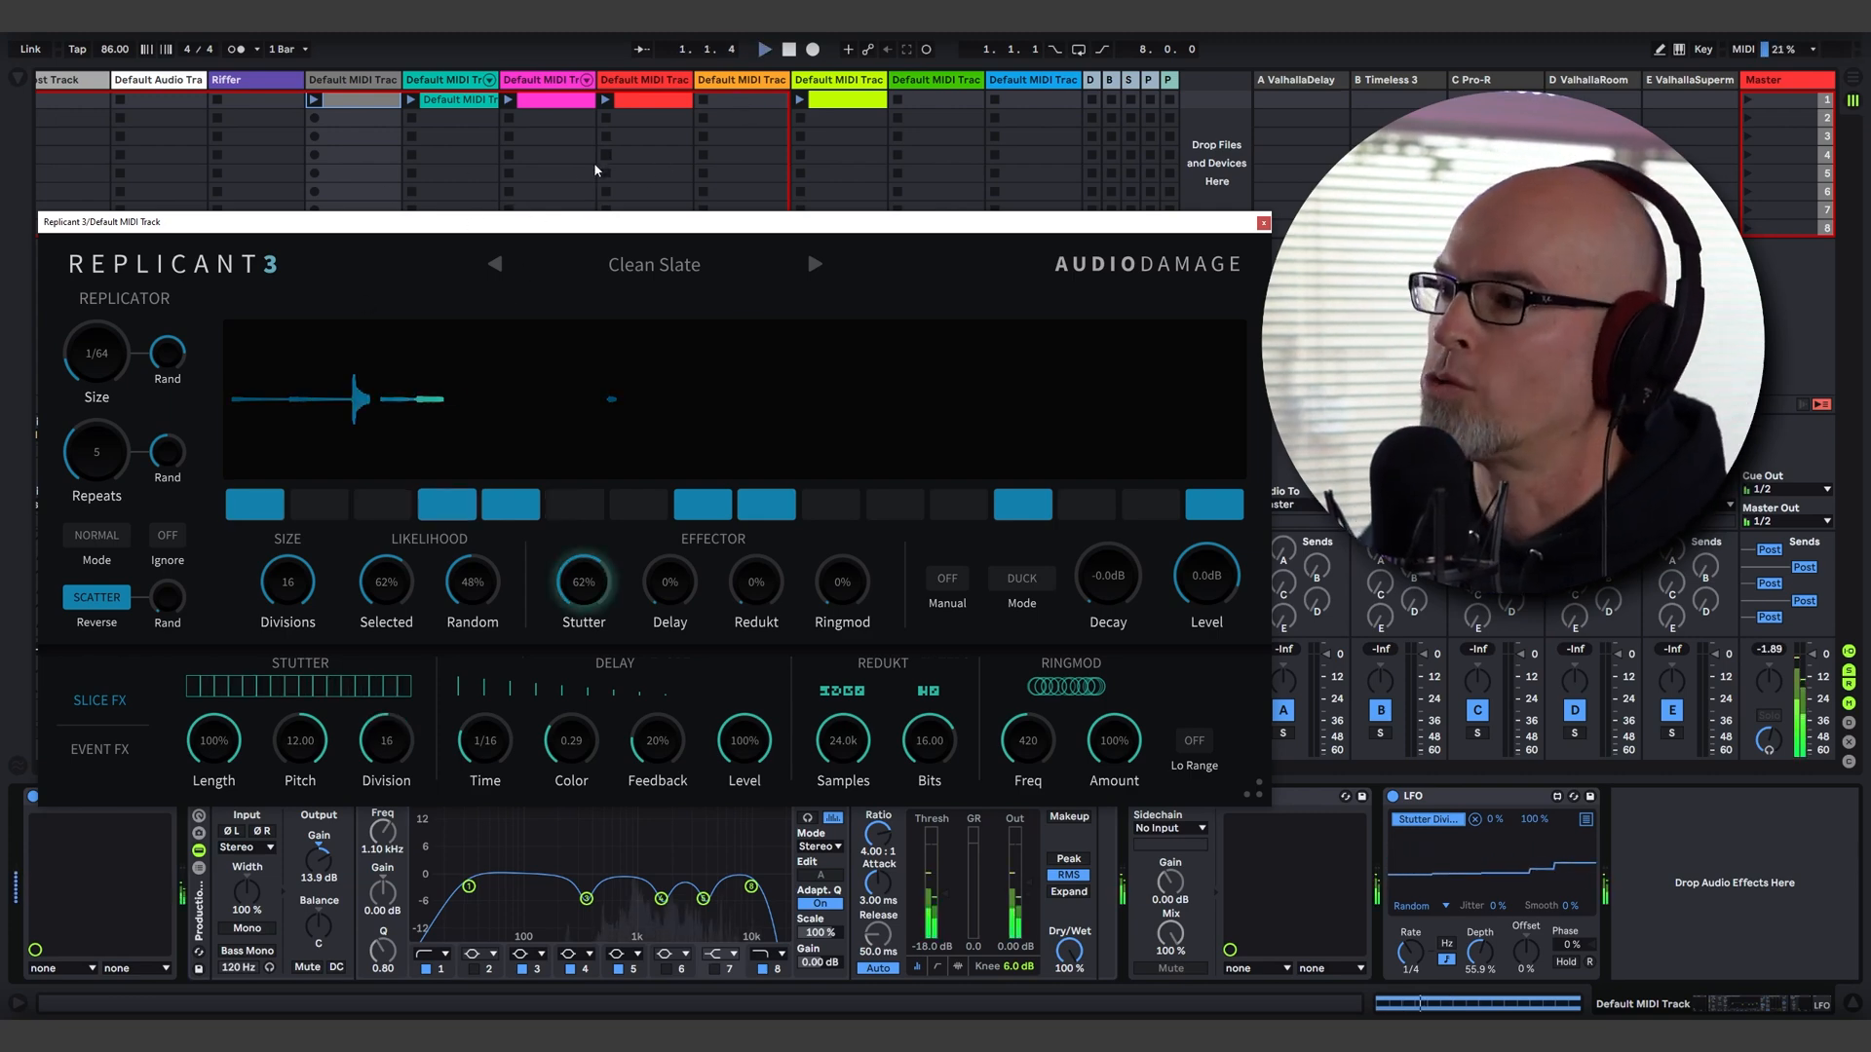
{"action": "left_click_drag", "start_coordinate": [560, 224], "coordinate": [968, 146]}
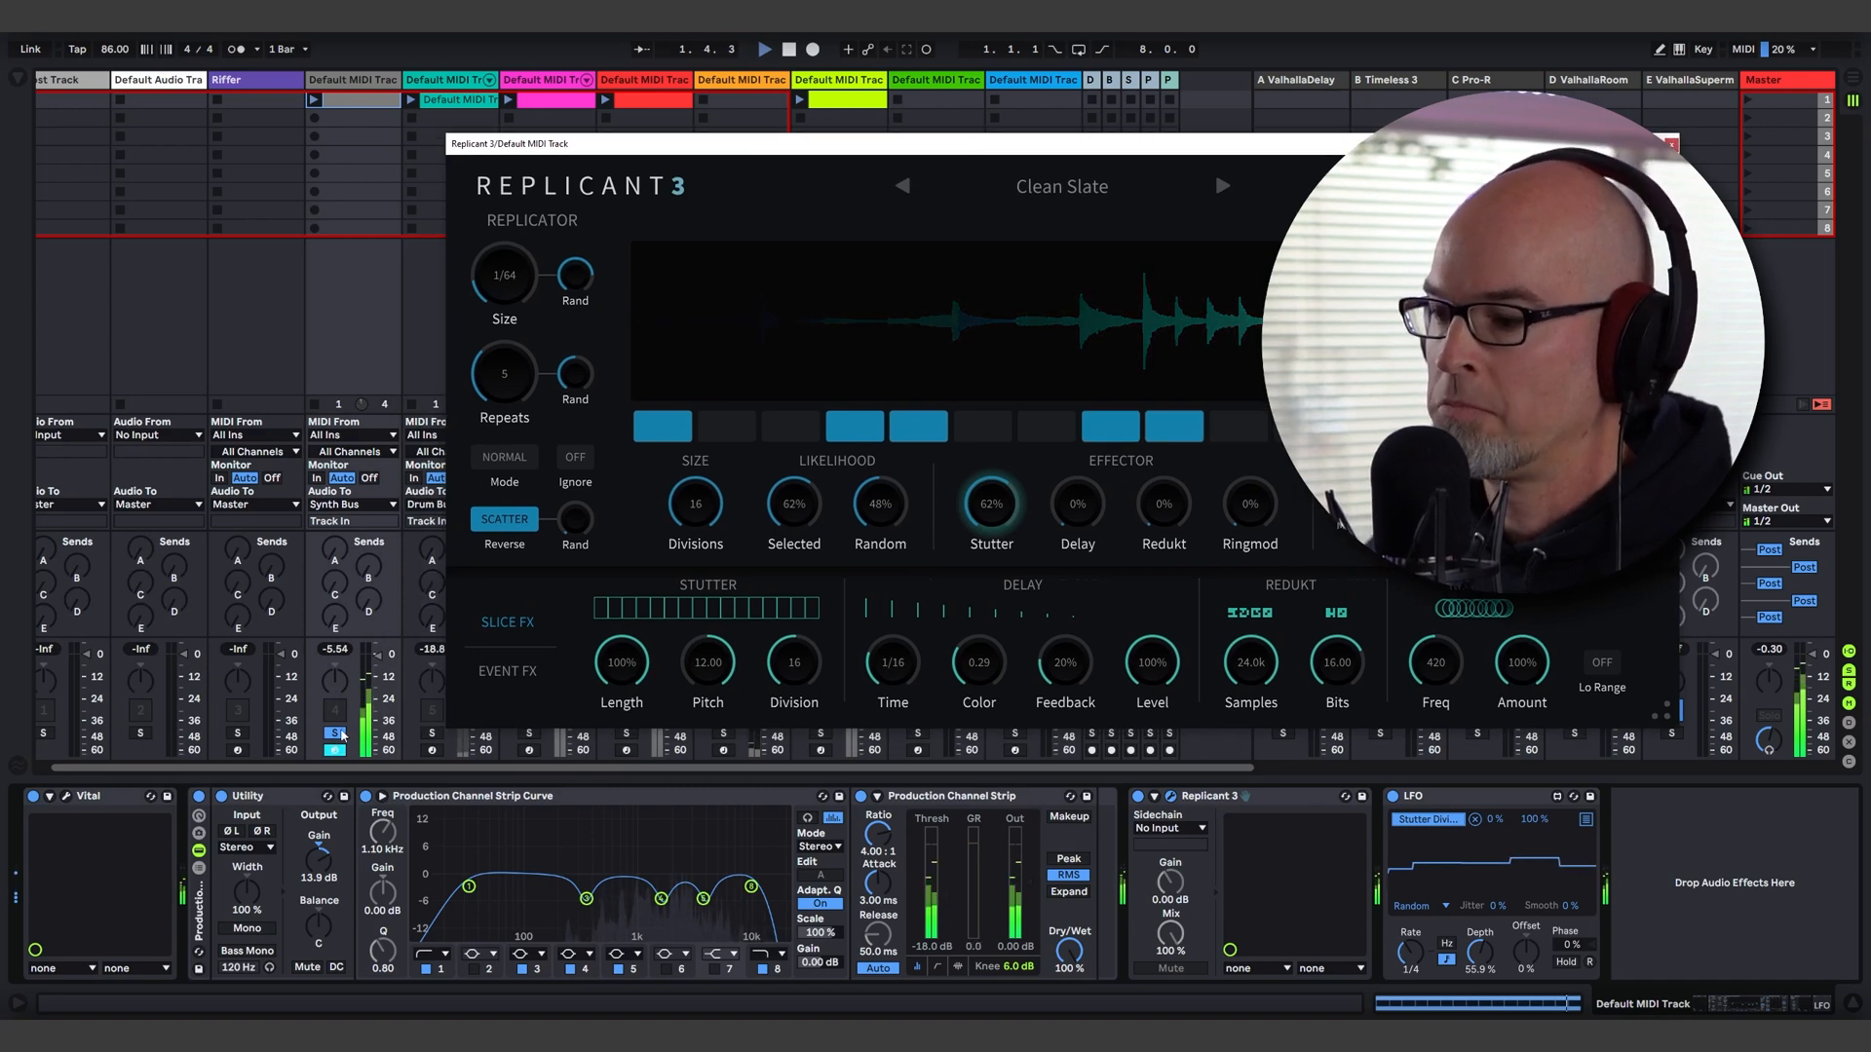
{"action": "left_click_drag", "start_coordinate": [684, 144], "coordinate": [279, 265]}
{"action": "left_click_drag", "start_coordinate": [278, 260], "coordinate": [278, 248]}
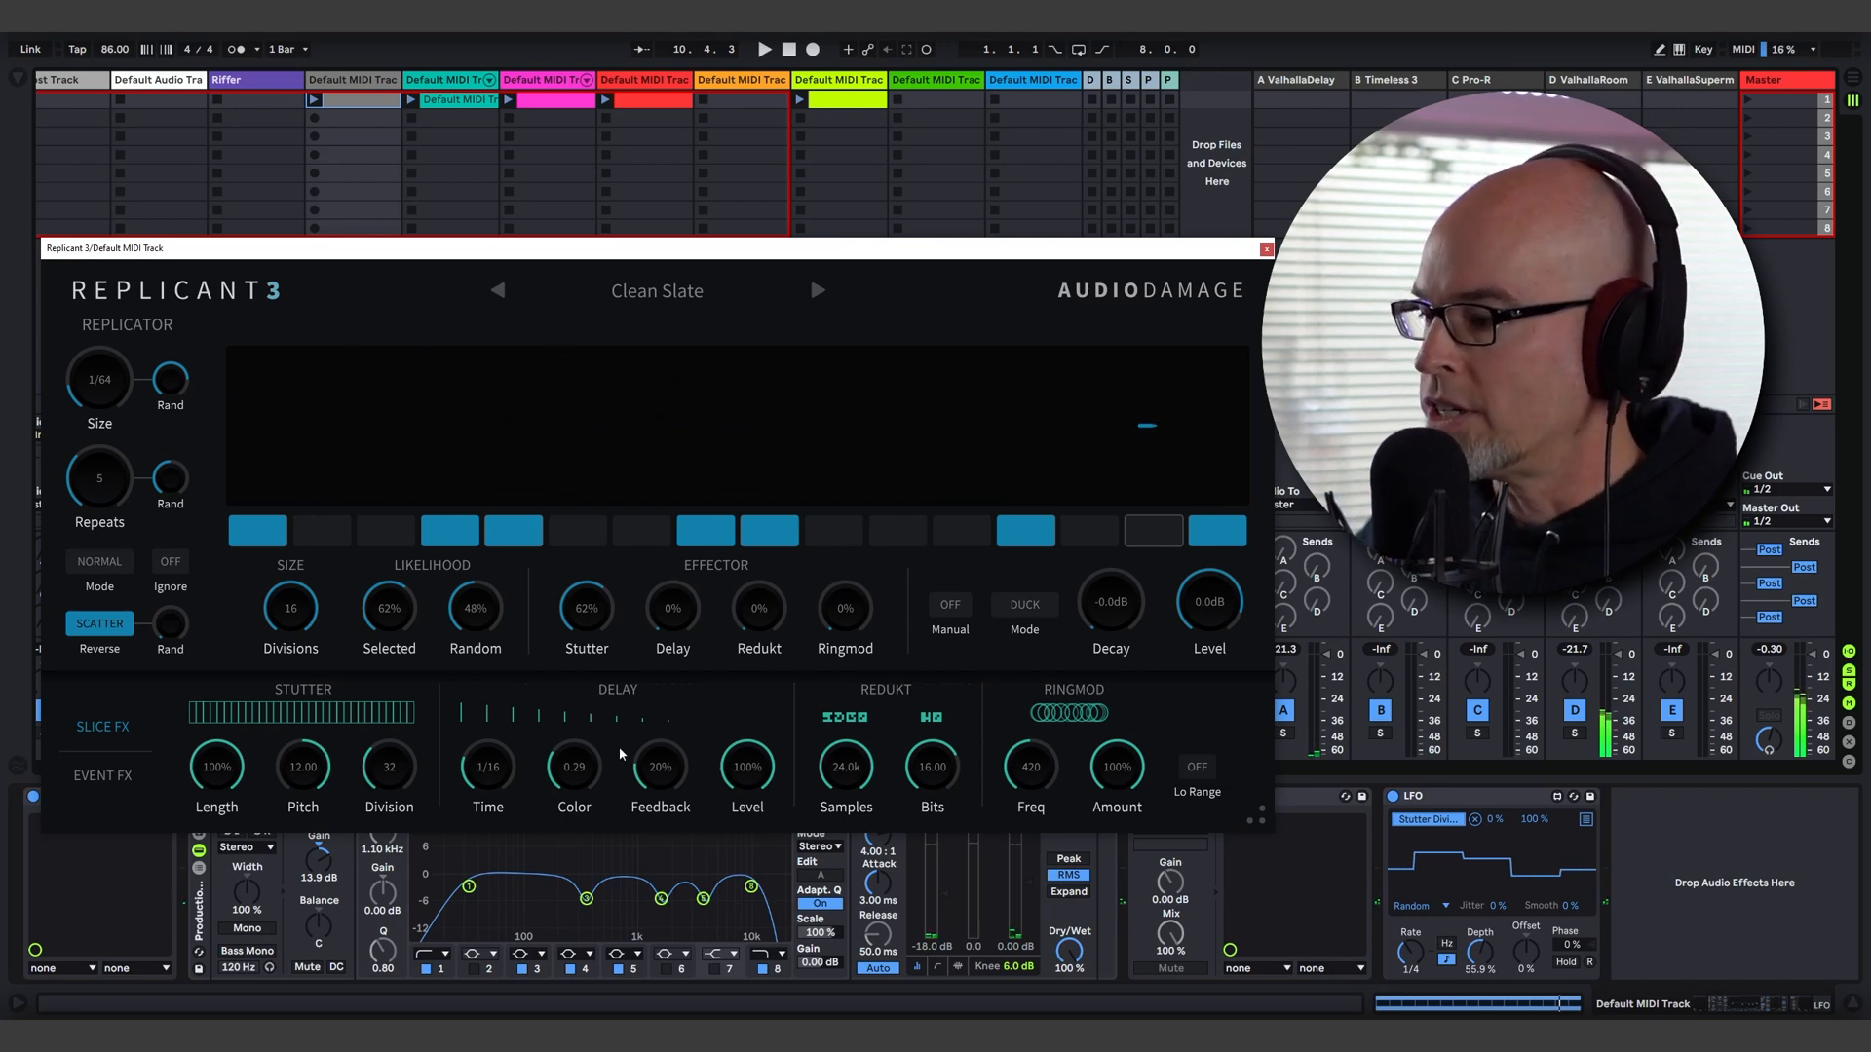
Step: Set the Delay likelihood to 47% and try a longer Delay Time after auditioning the pattern
{"action": "key", "text": "space"}
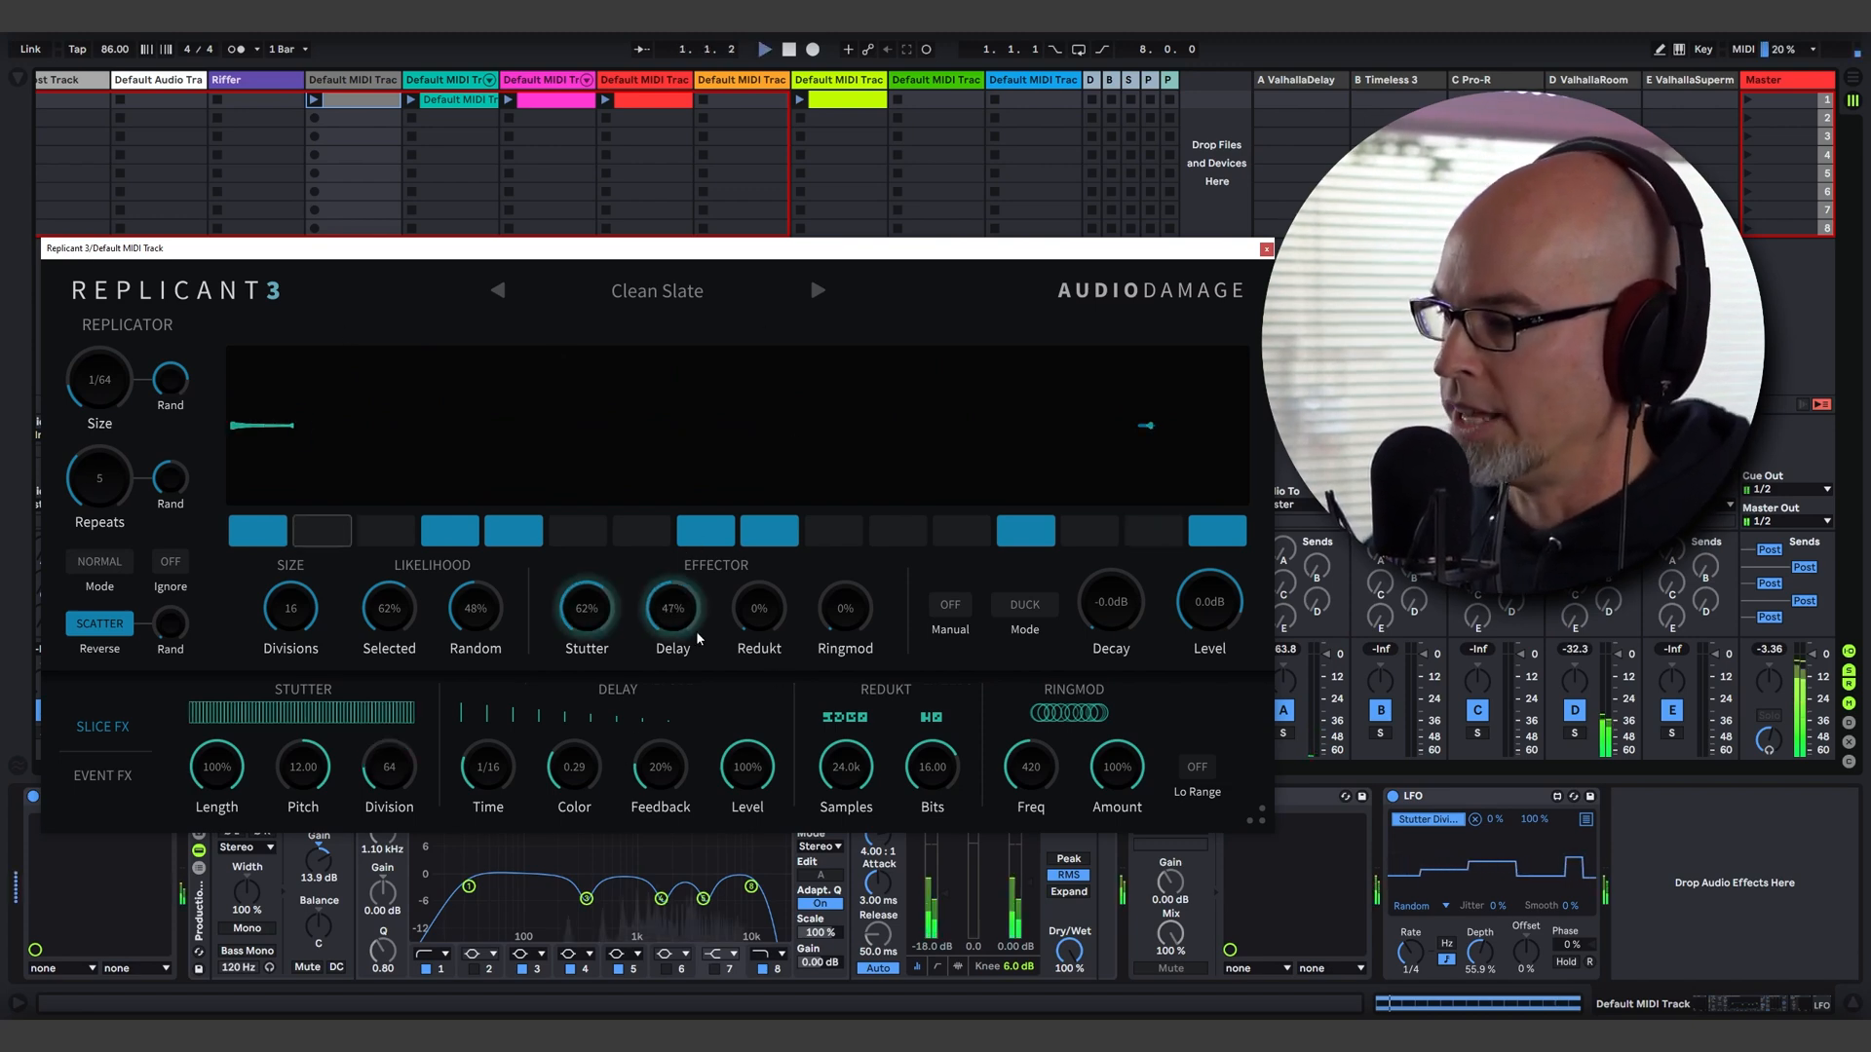
{"action": "key", "text": "space"}
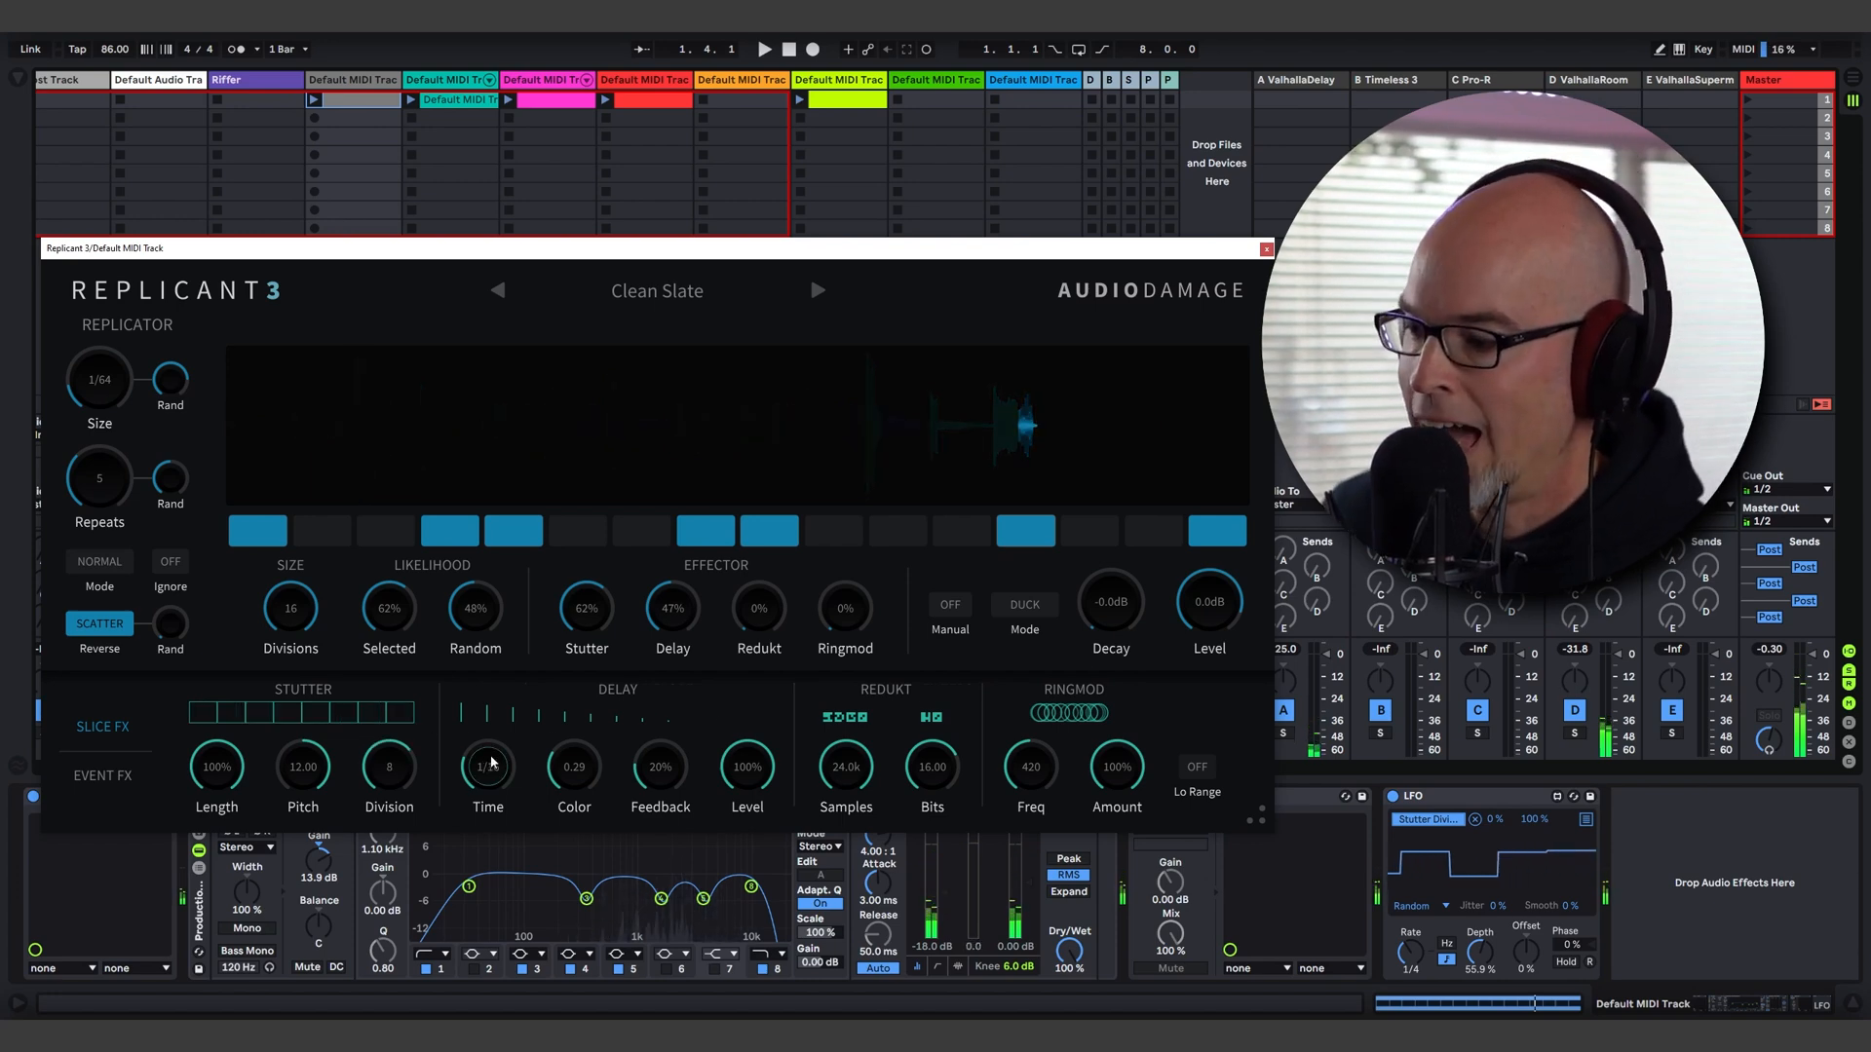
{"action": "left_click_drag", "start_coordinate": [501, 787], "coordinate": [497, 760]}
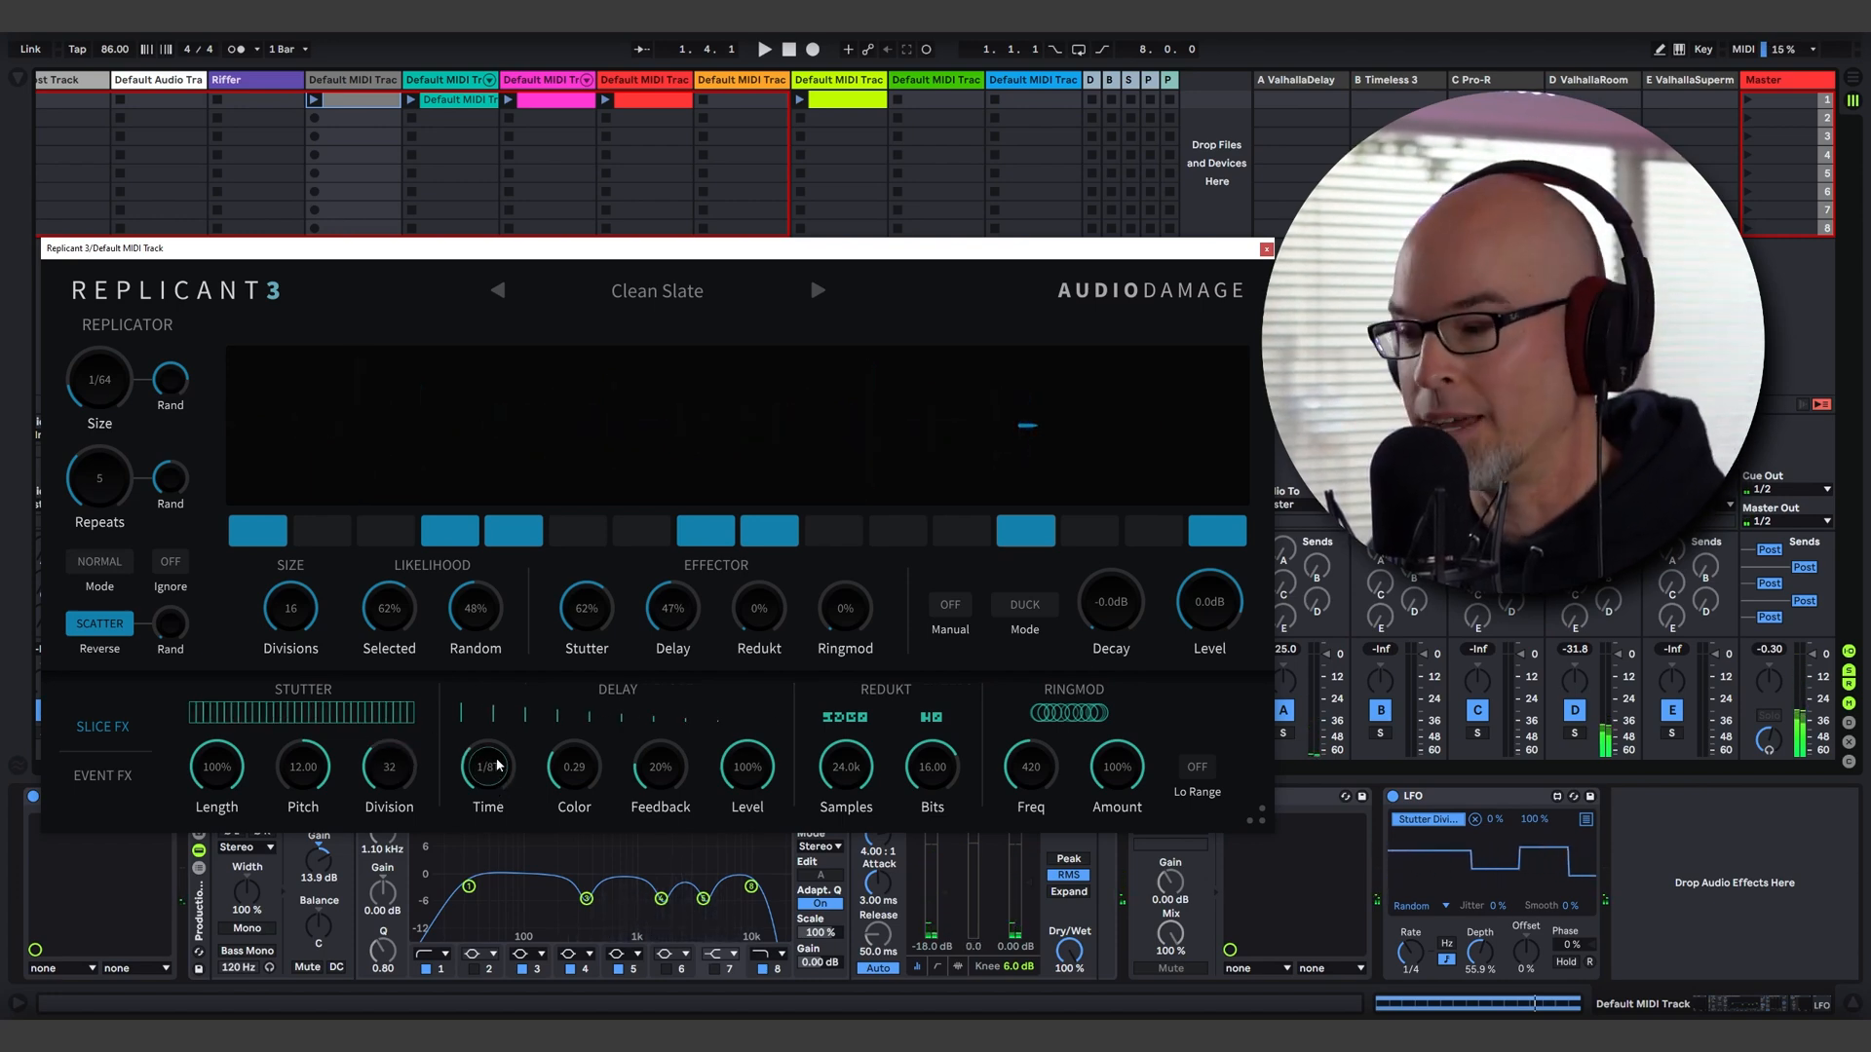
Step: Show the LFO's additional mapping slots and map the second one to Replicant 3's Delay Time parameter
{"action": "left_click", "coordinate": [1586, 822]}
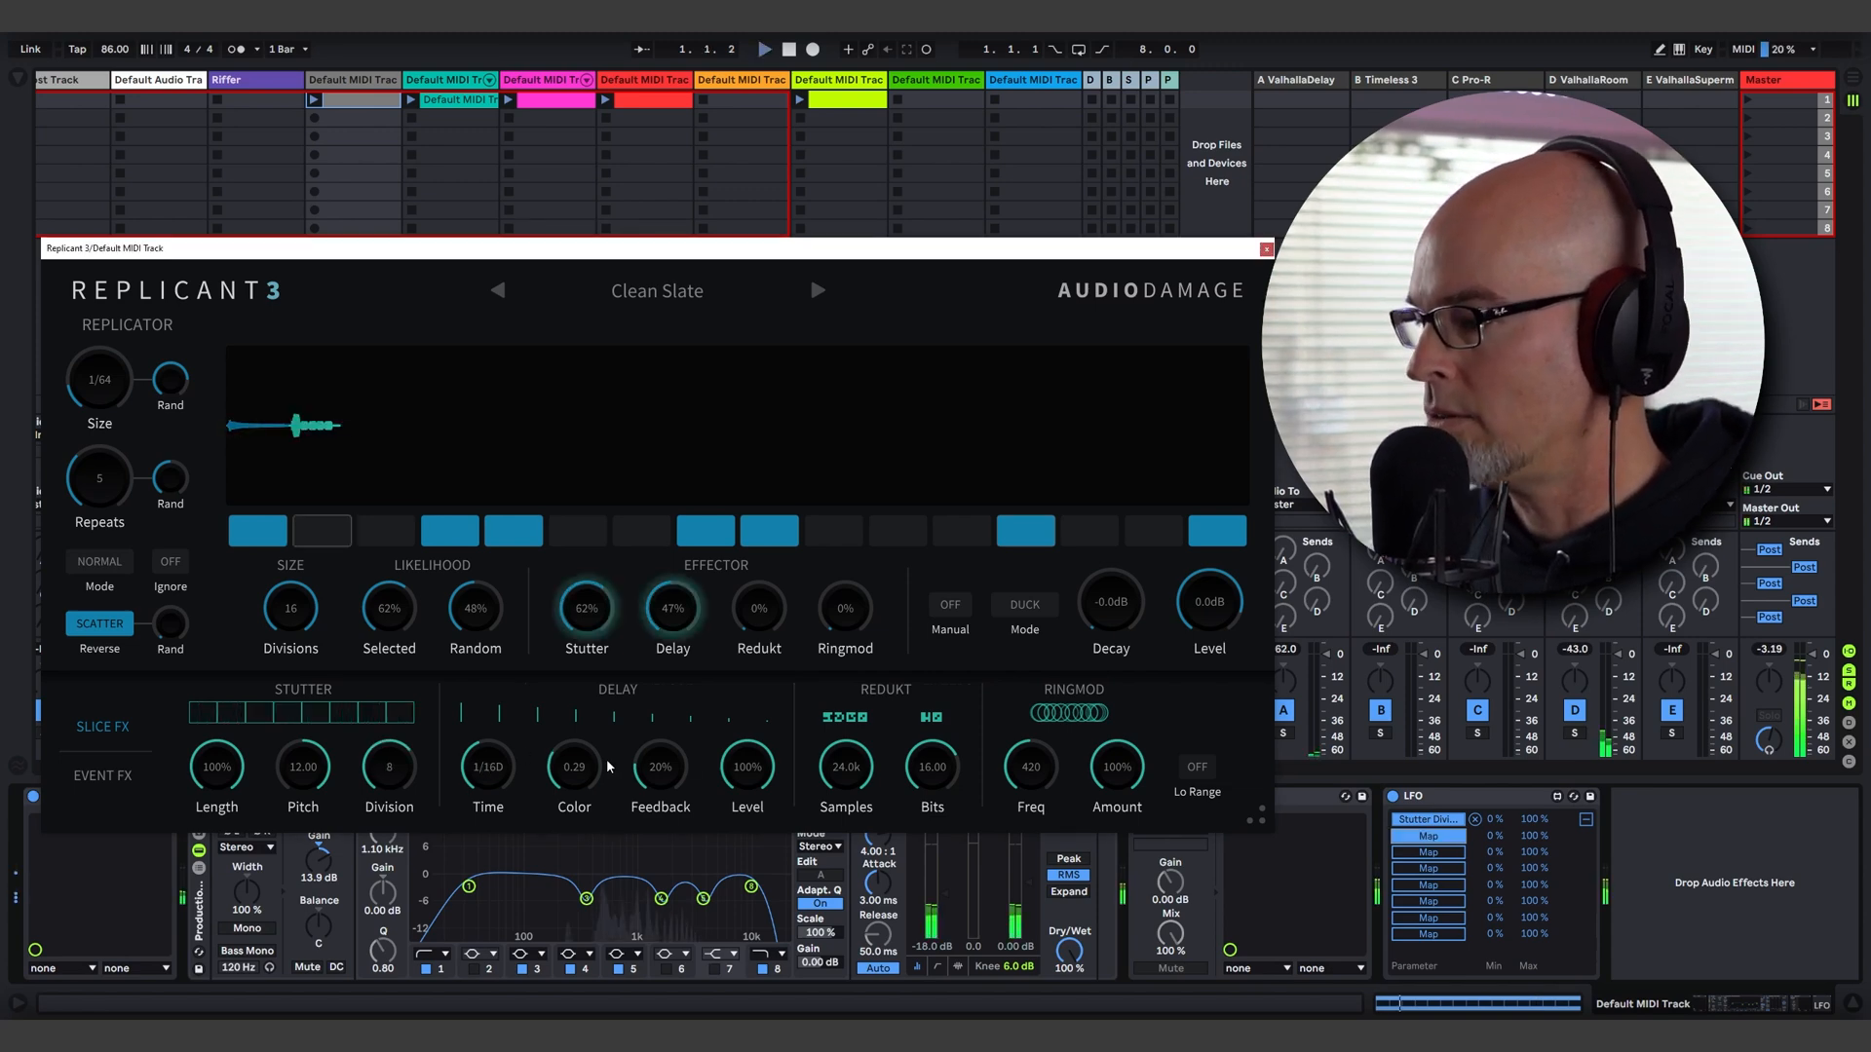
{"action": "left_click", "coordinate": [1265, 249]}
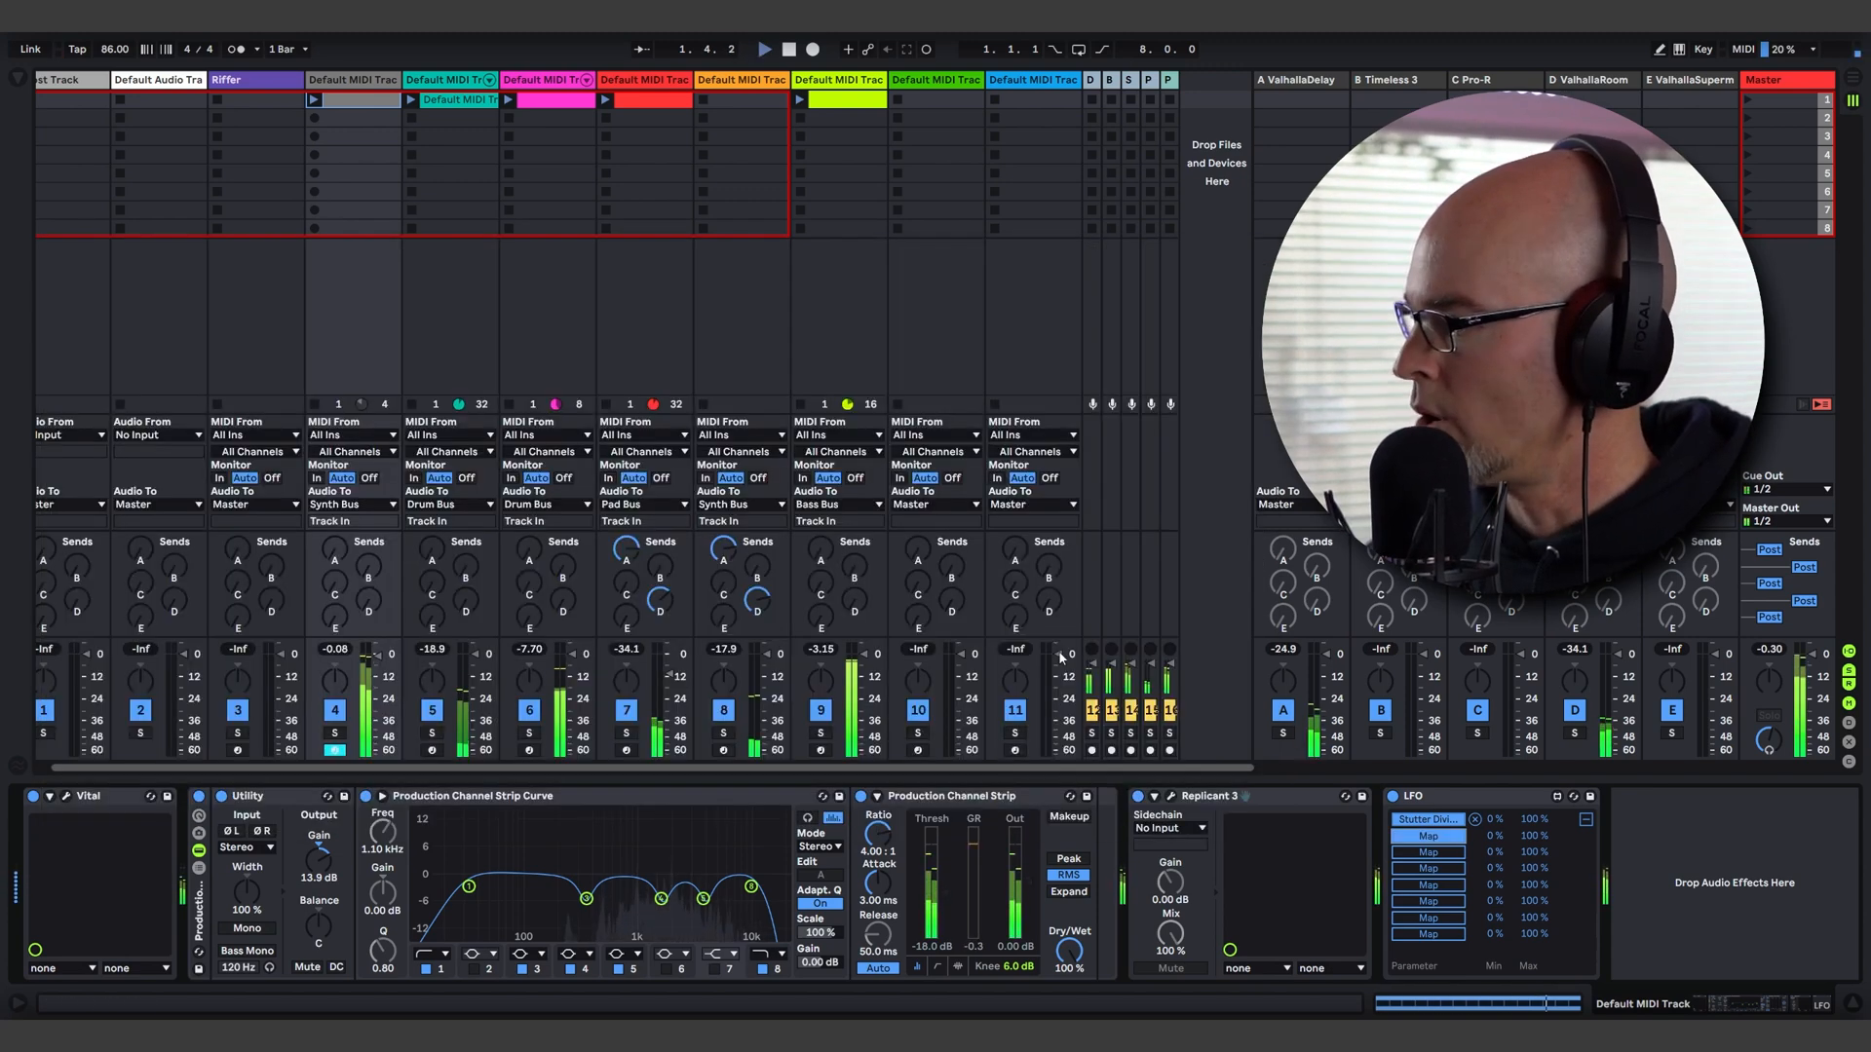
{"action": "left_click", "coordinate": [1154, 796]}
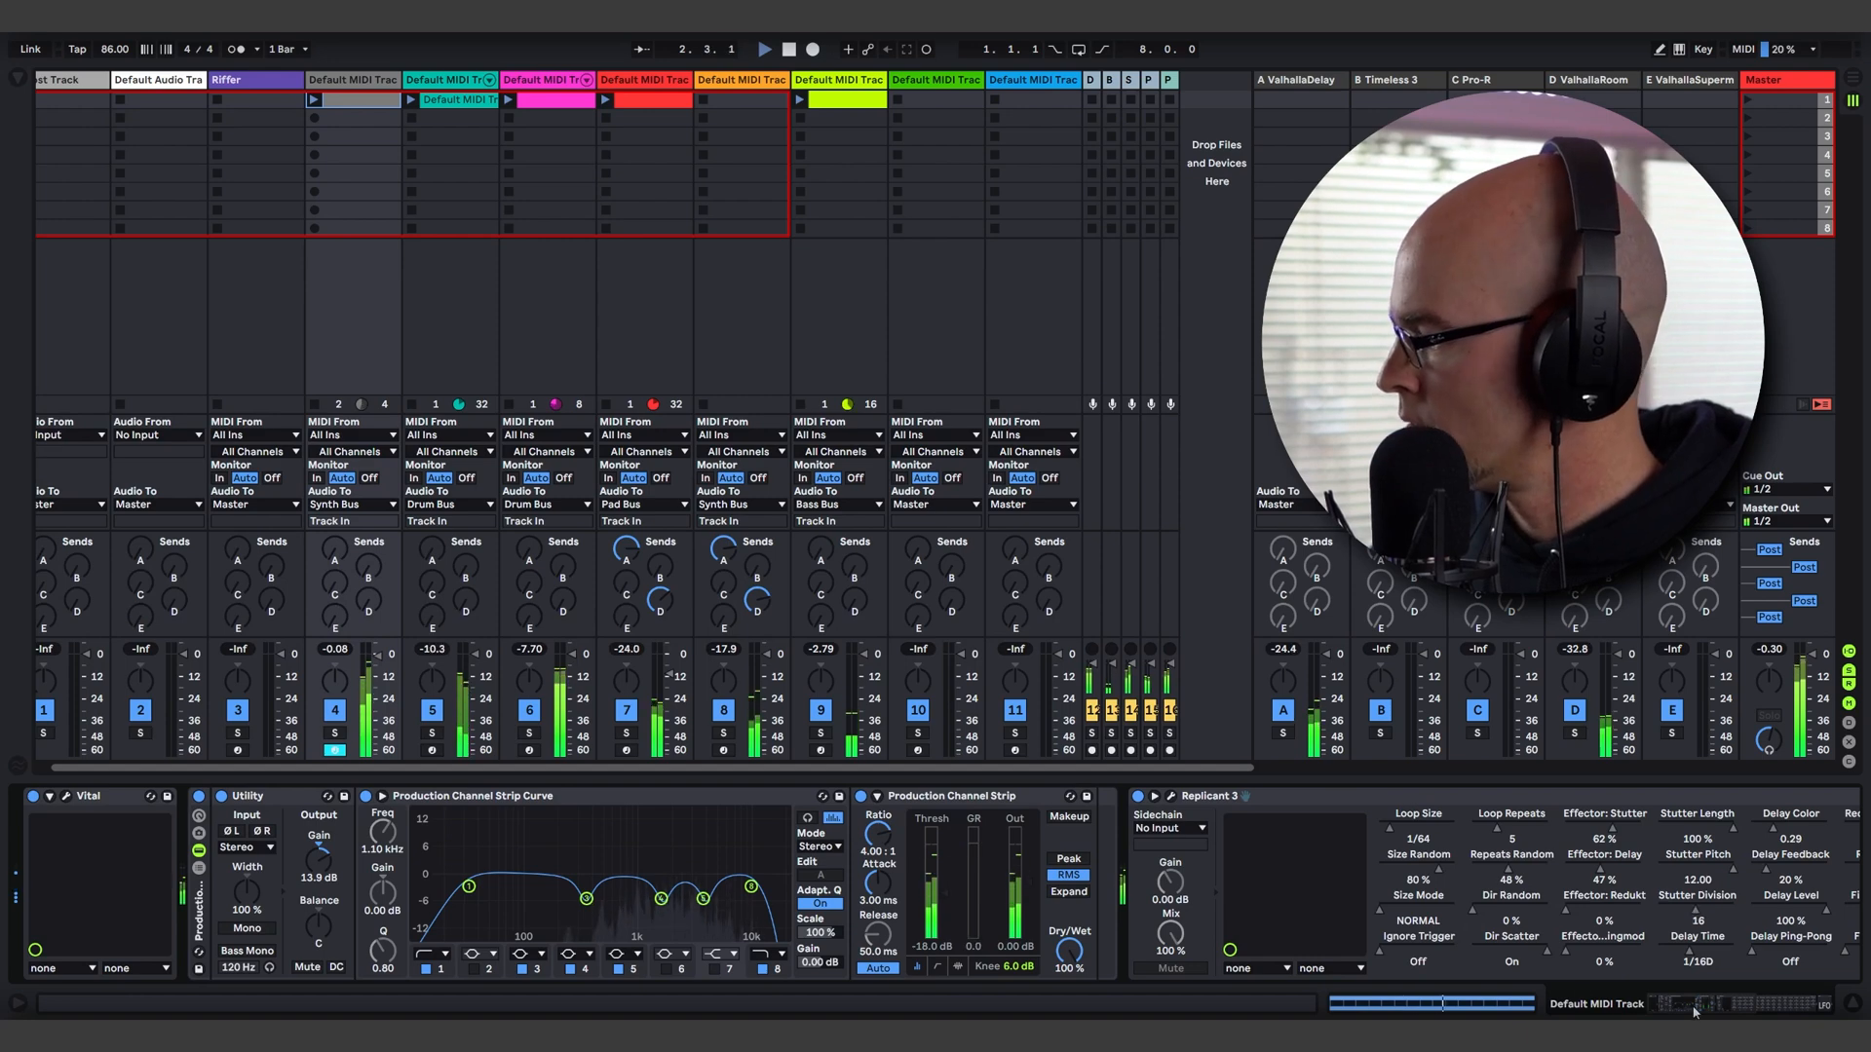
{"action": "left_click_drag", "start_coordinate": [1691, 1010], "coordinate": [1782, 990]}
{"action": "left_click", "coordinate": [1588, 837]}
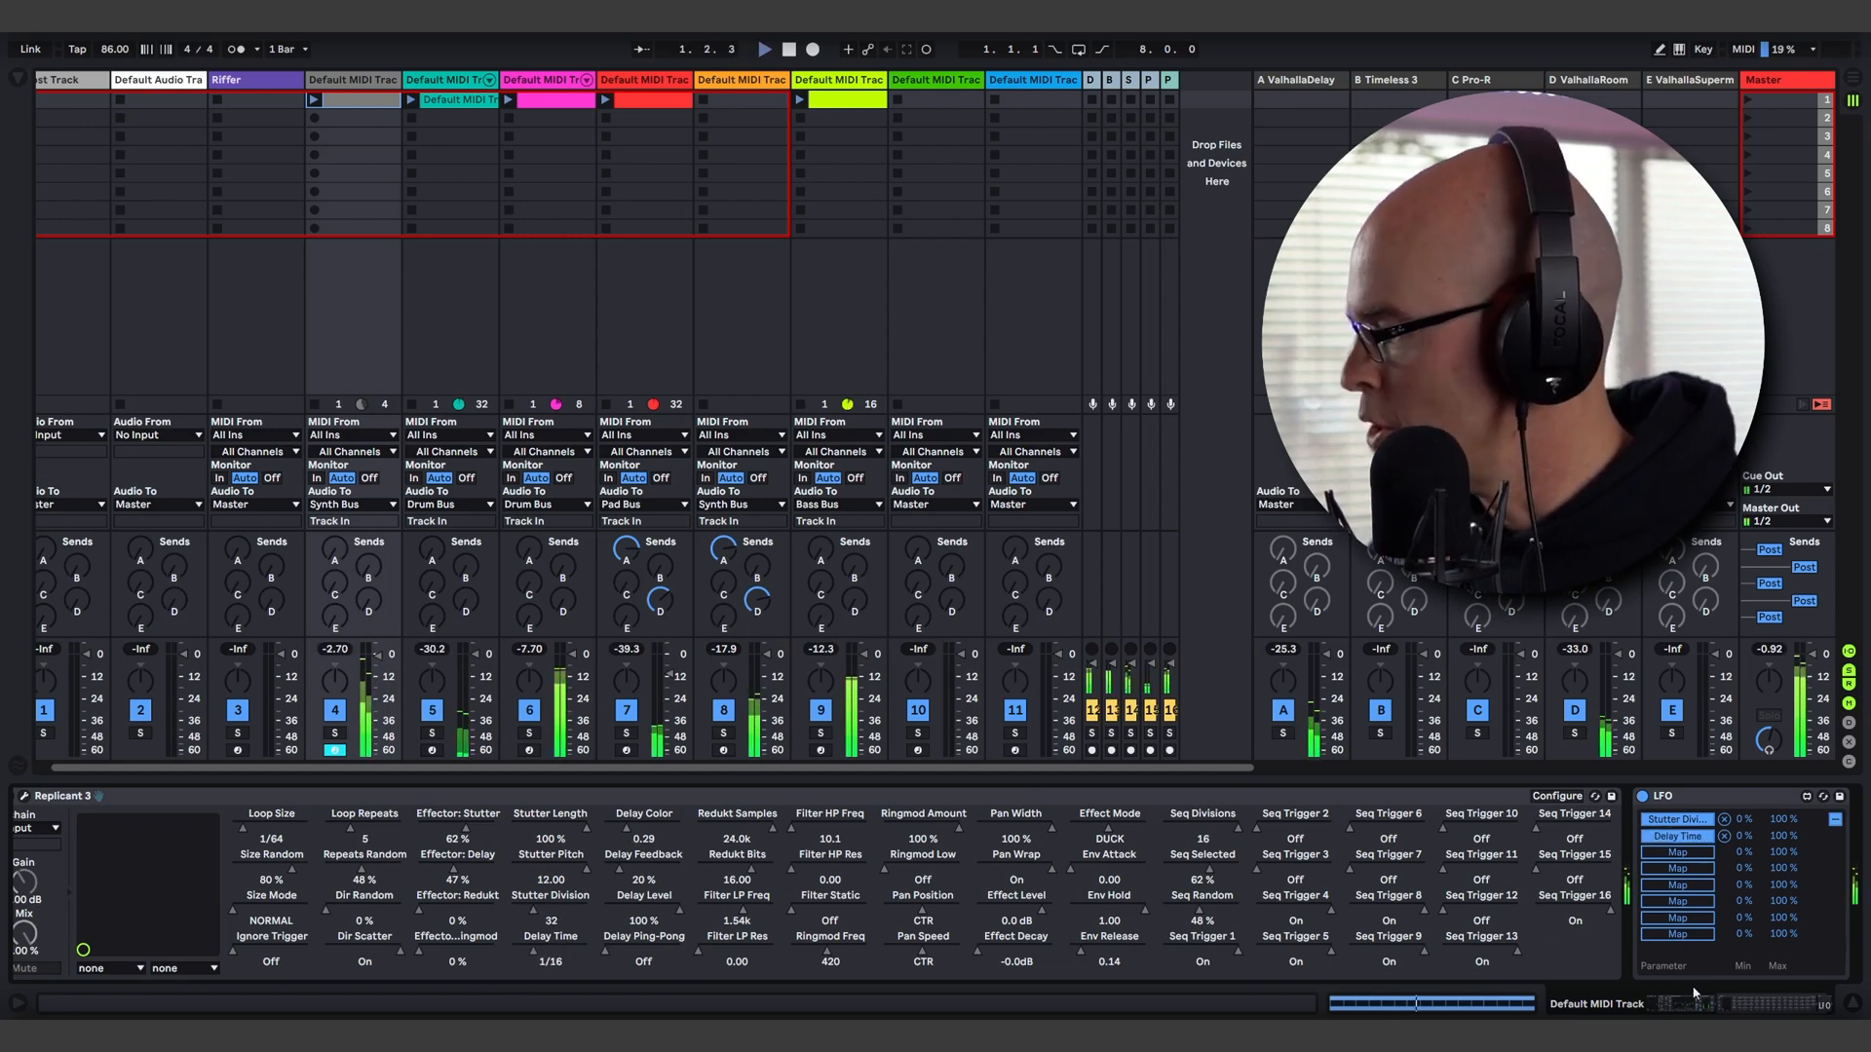
Step: Set the Delay Color to 0.39, Feedback to 33% and Level to 76%, and activate slice 11 in the trigger row
{"action": "left_click_drag", "start_coordinate": [1683, 989], "coordinate": [1648, 1015]}
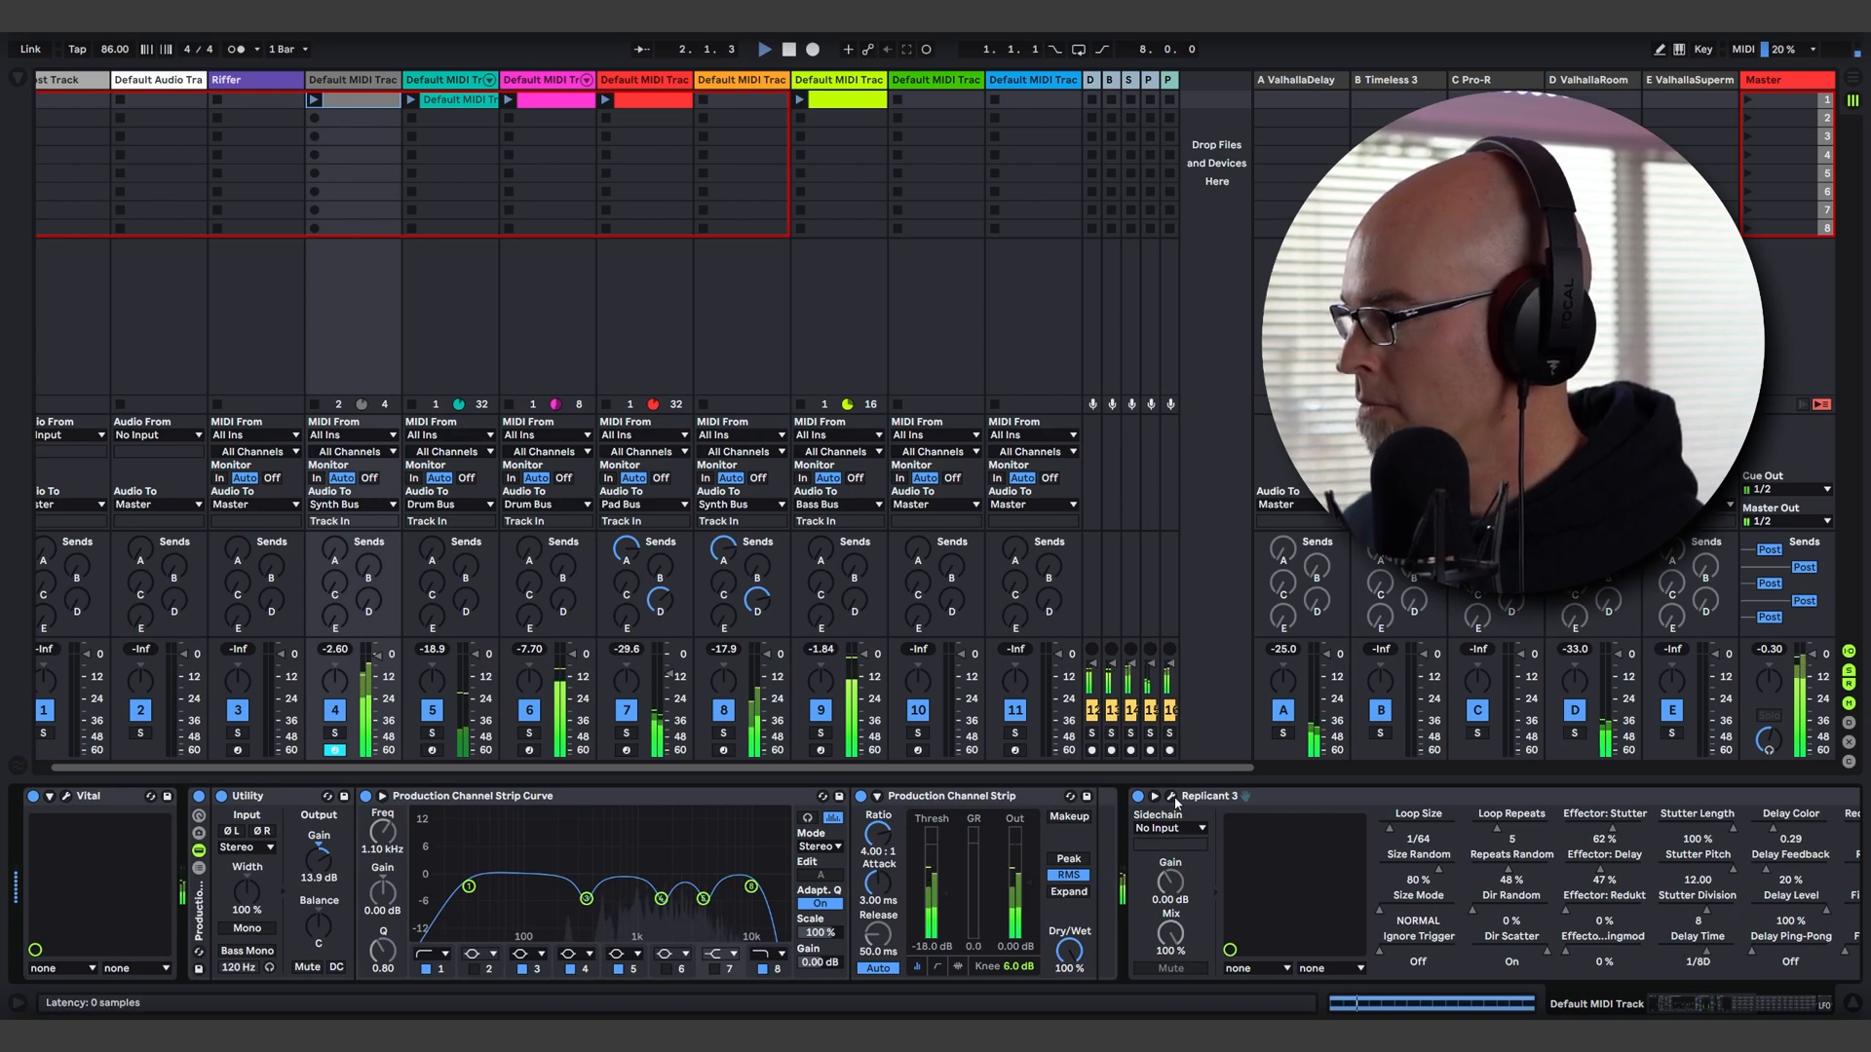
{"action": "left_click", "coordinate": [1174, 798]}
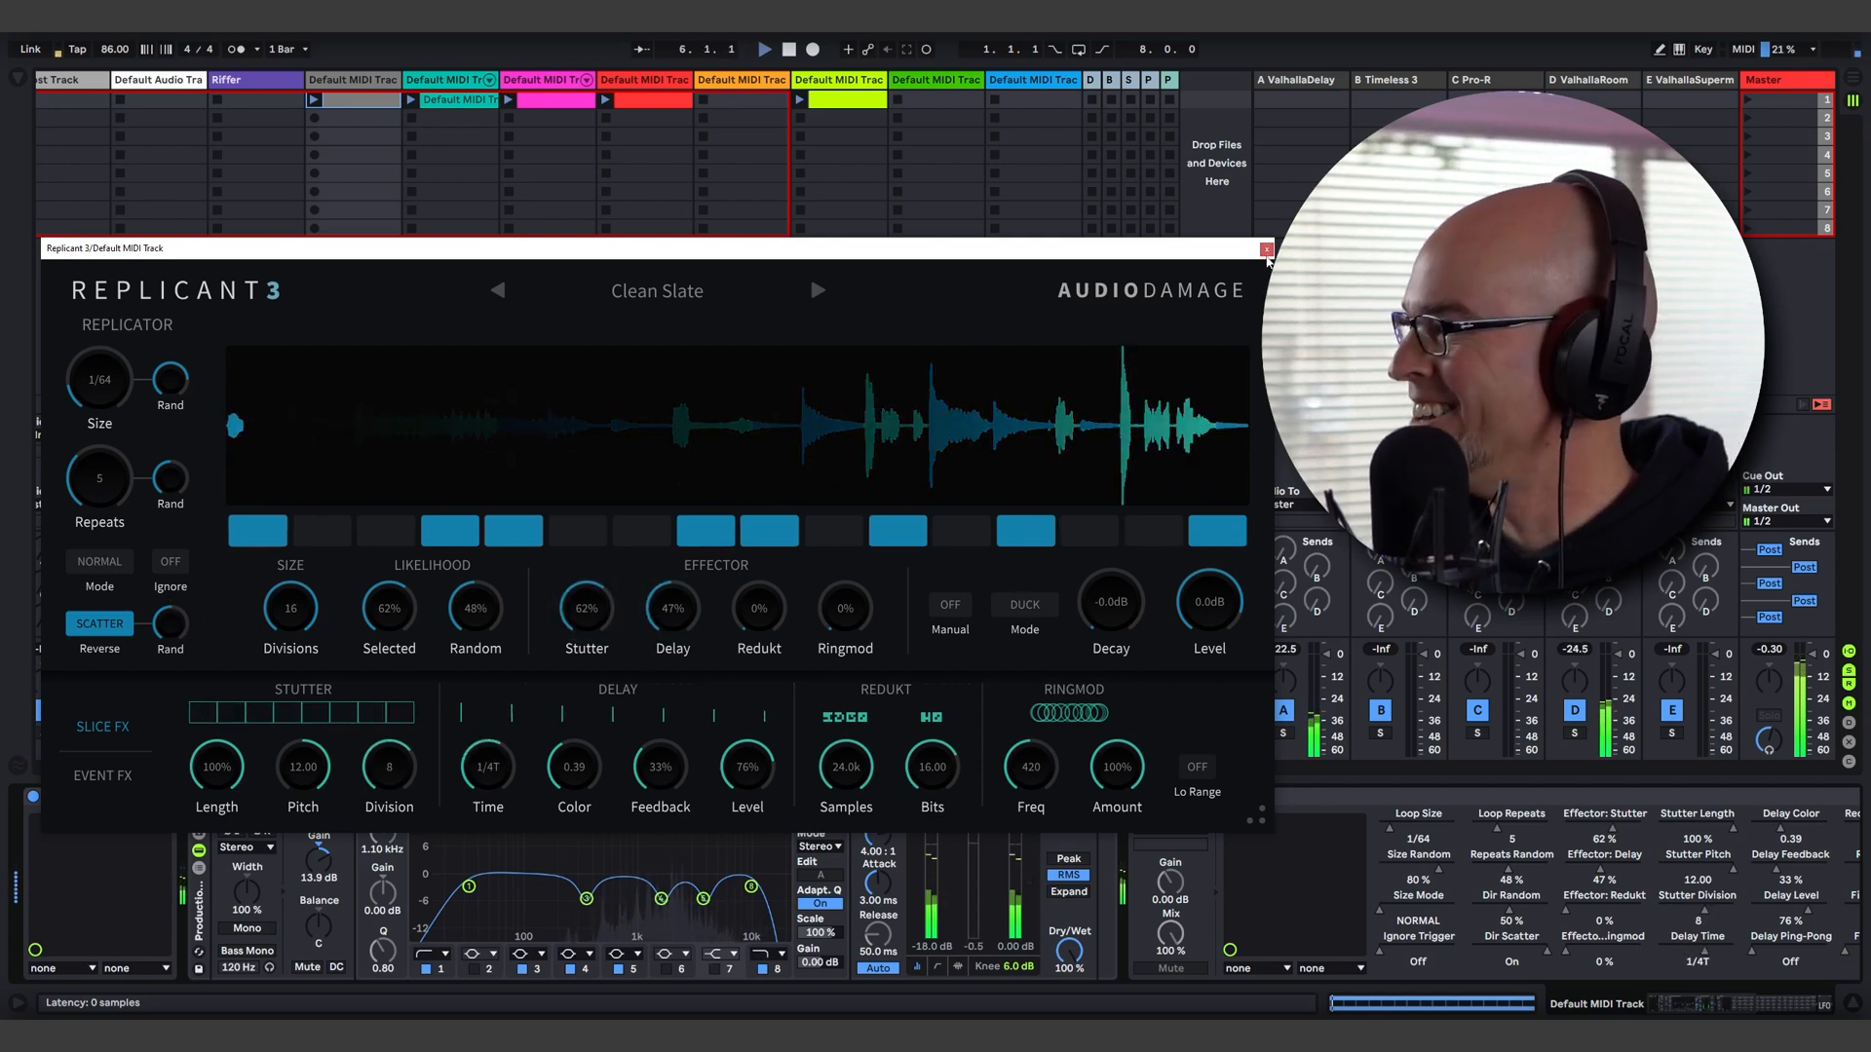
{"action": "left_click", "coordinate": [1265, 249]}
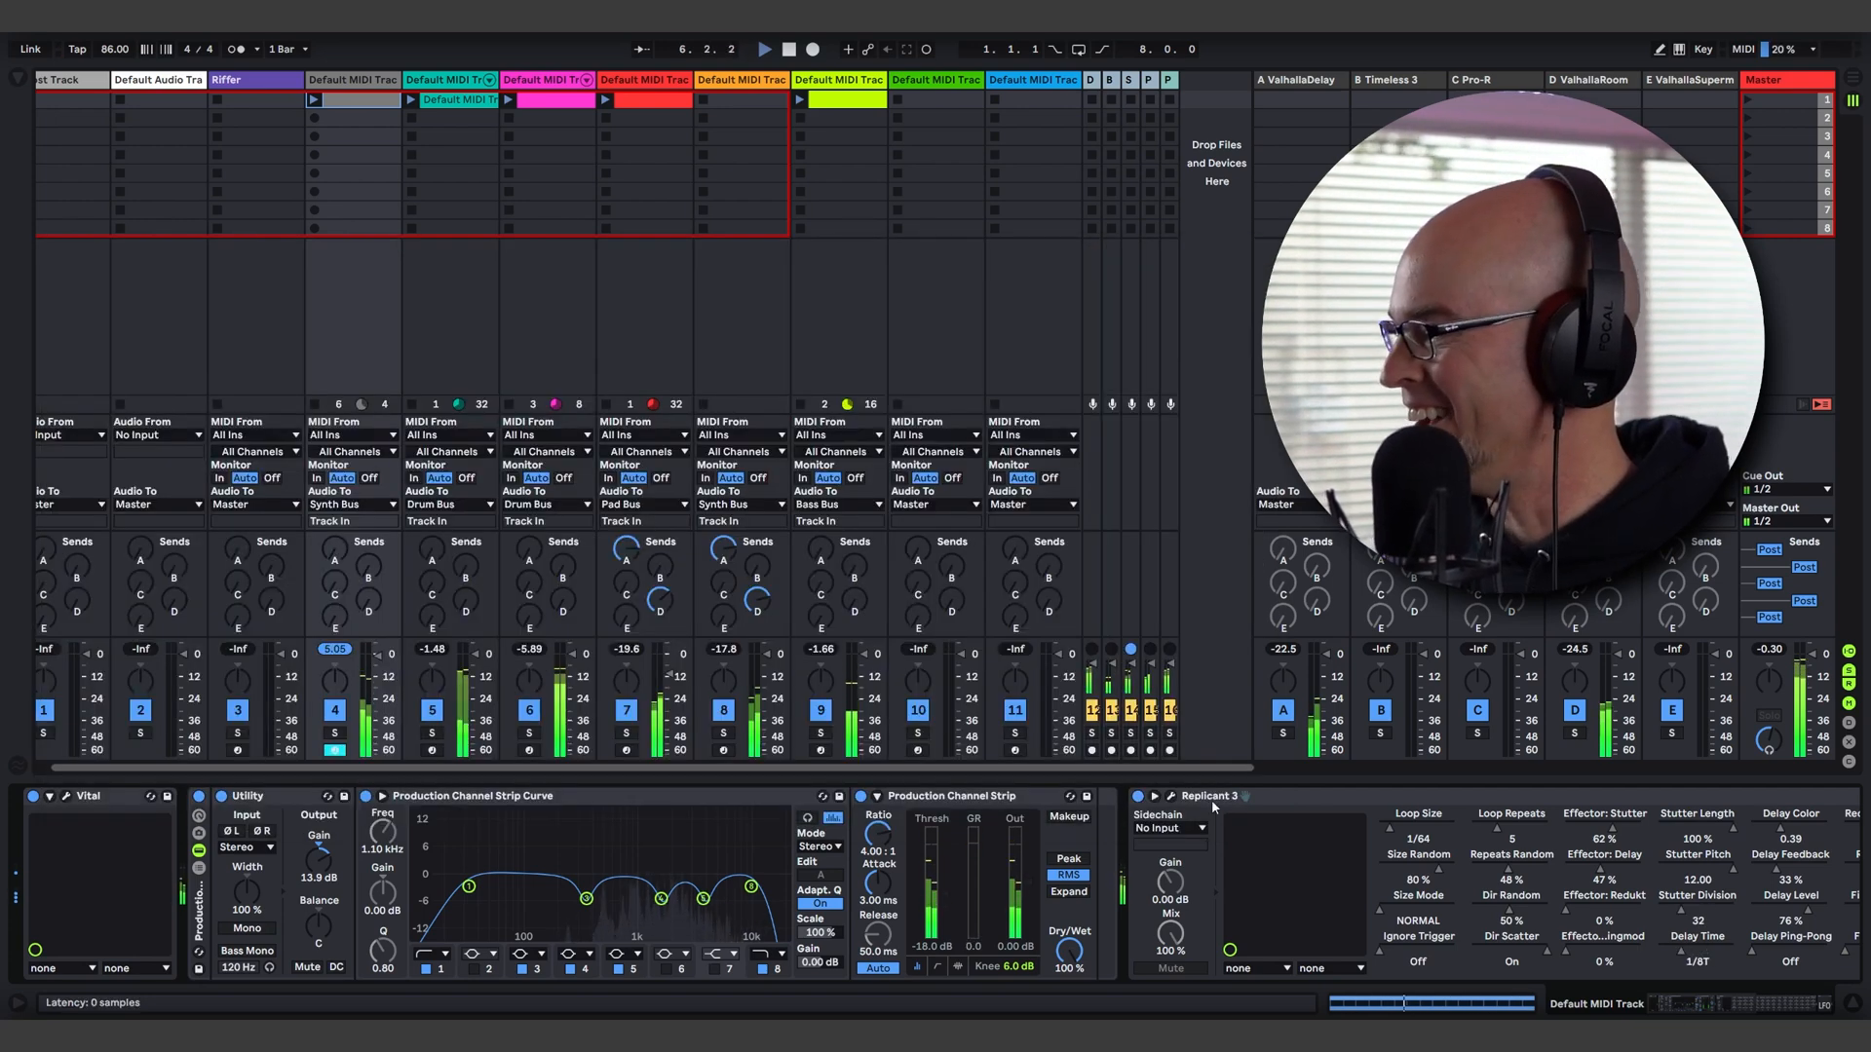
Step: Map the LFO's third slot to Replicant 3's Redukt Bits parameter
{"action": "left_click", "coordinate": [1155, 797]}
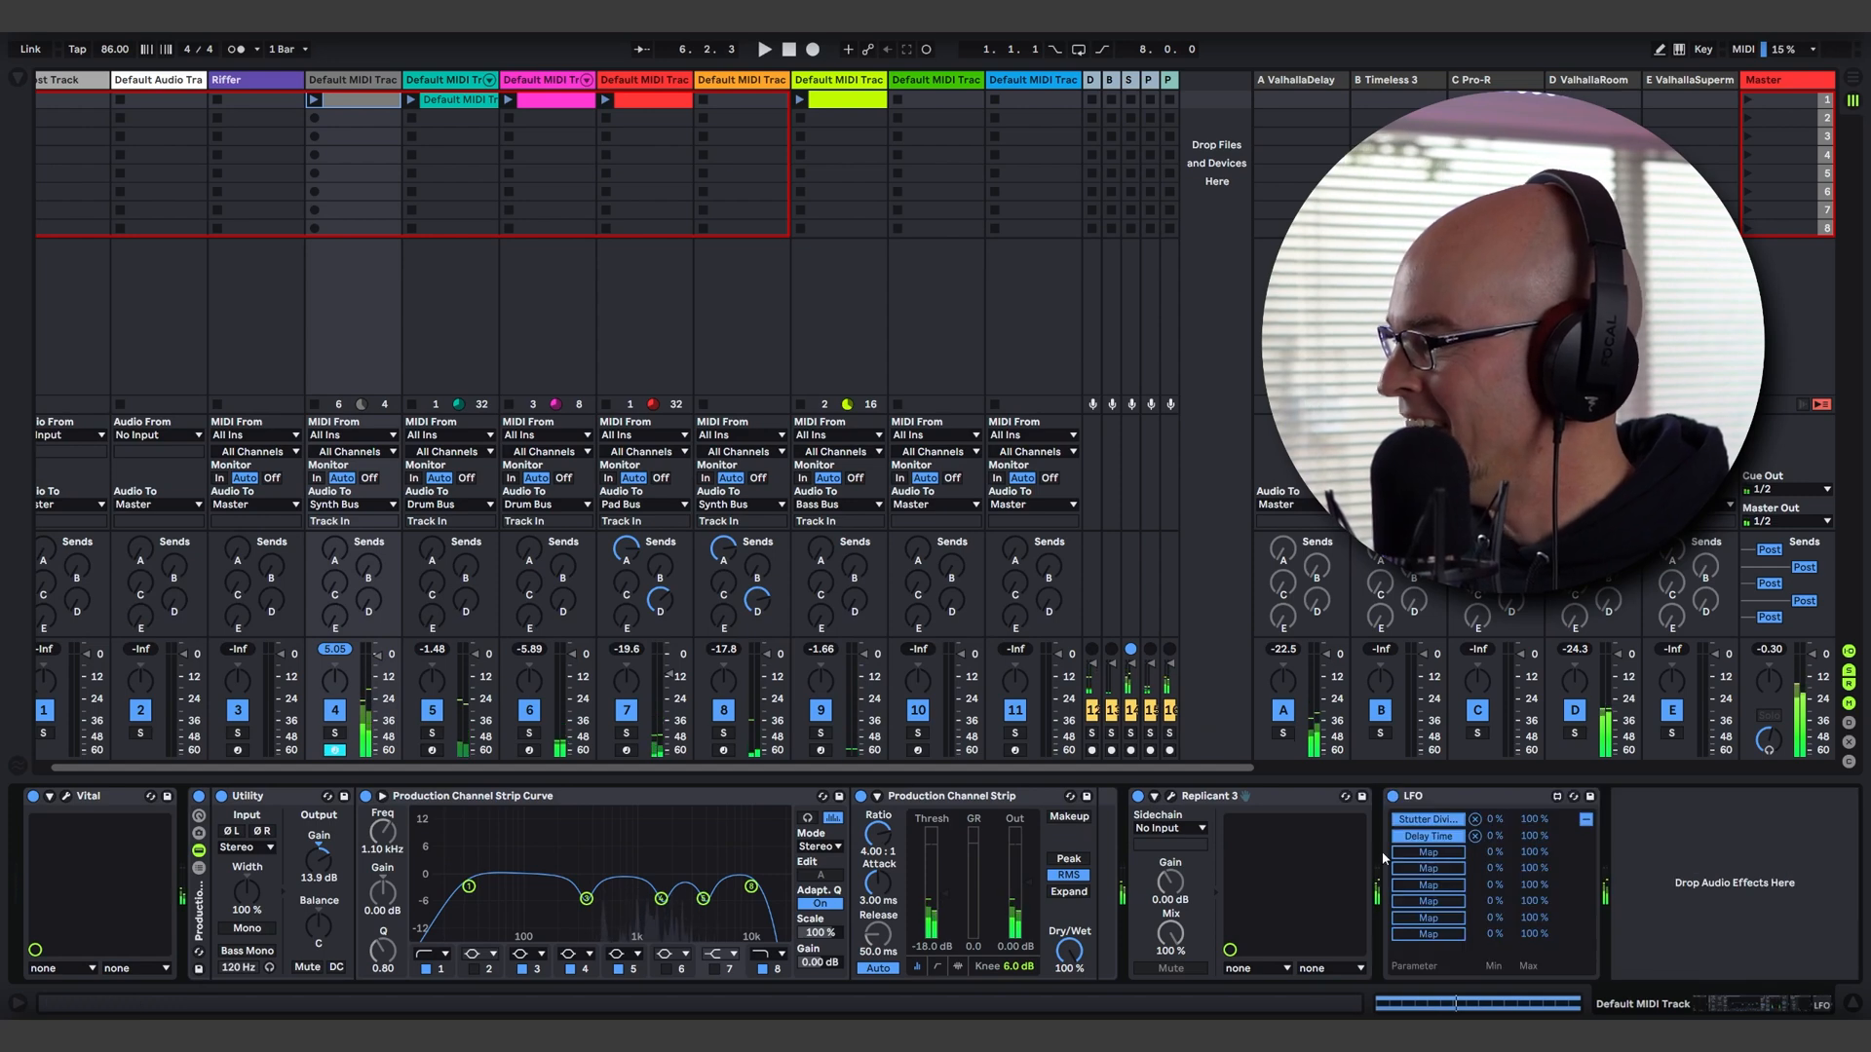
{"action": "left_click", "coordinate": [1155, 797]}
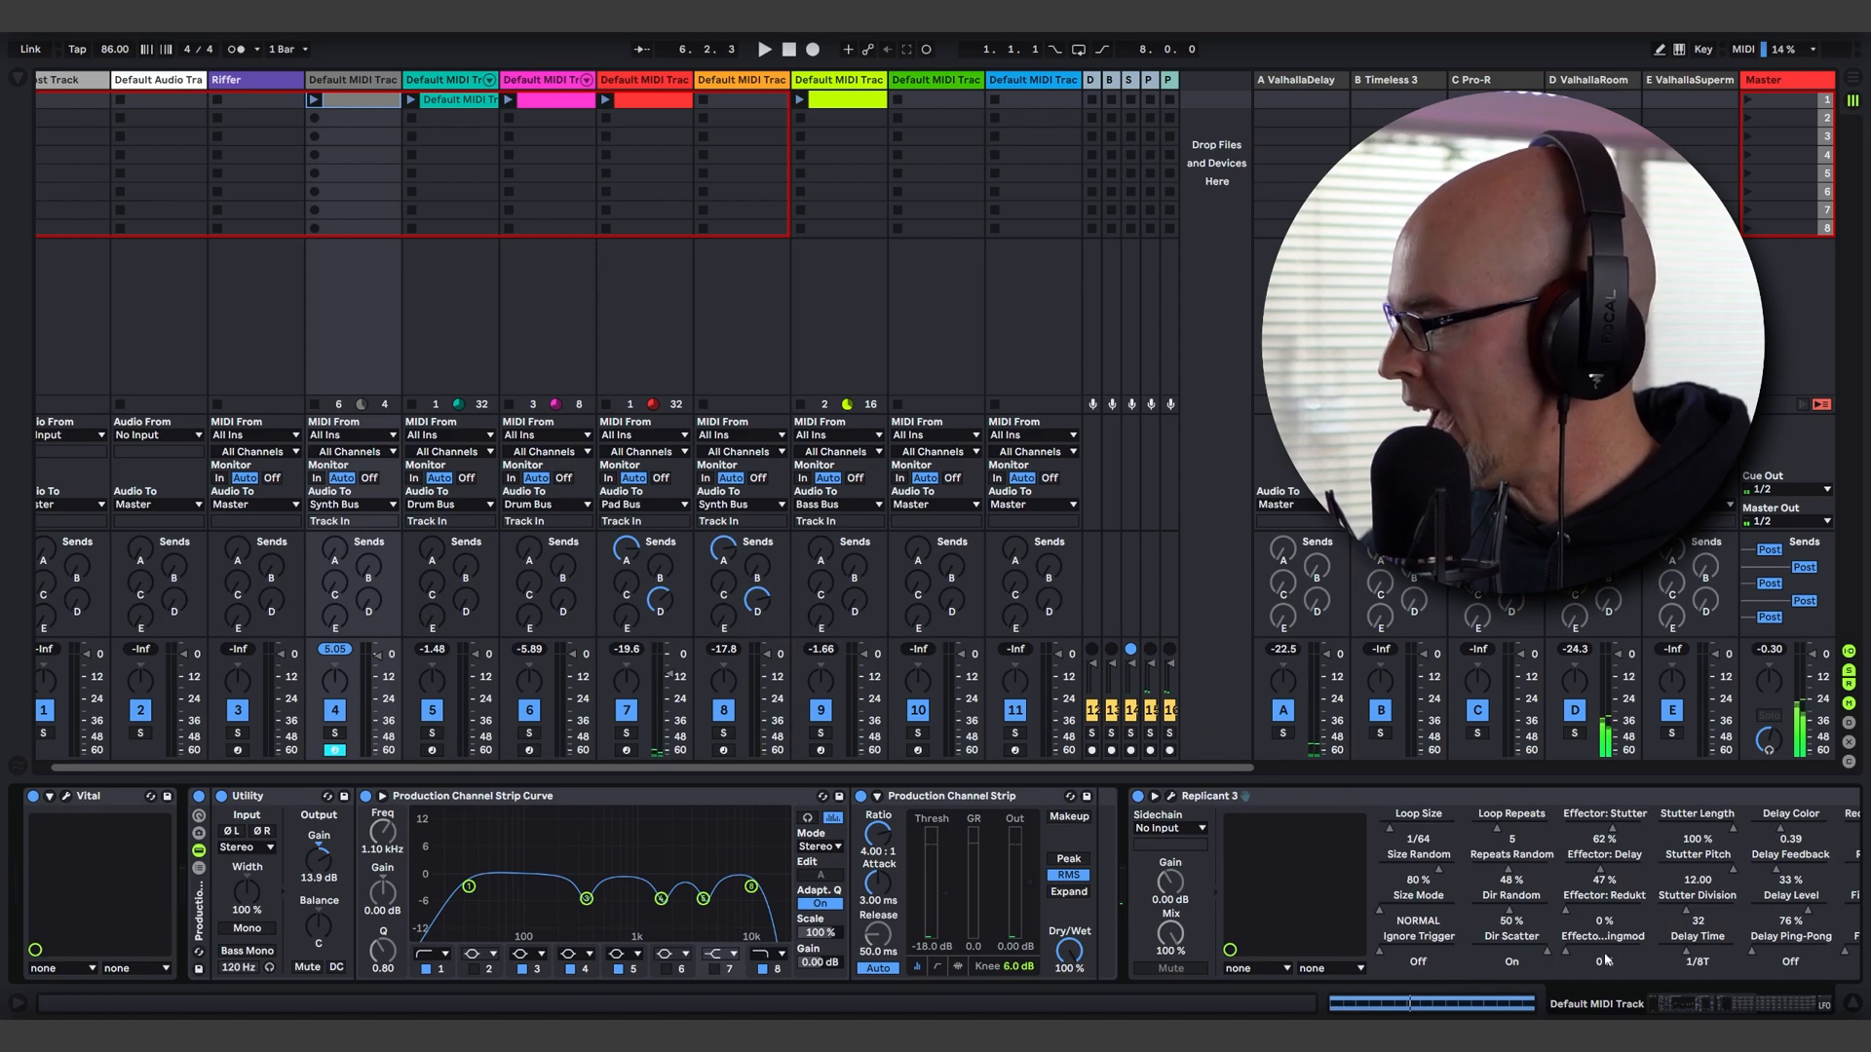
{"action": "left_click", "coordinate": [1695, 1004]}
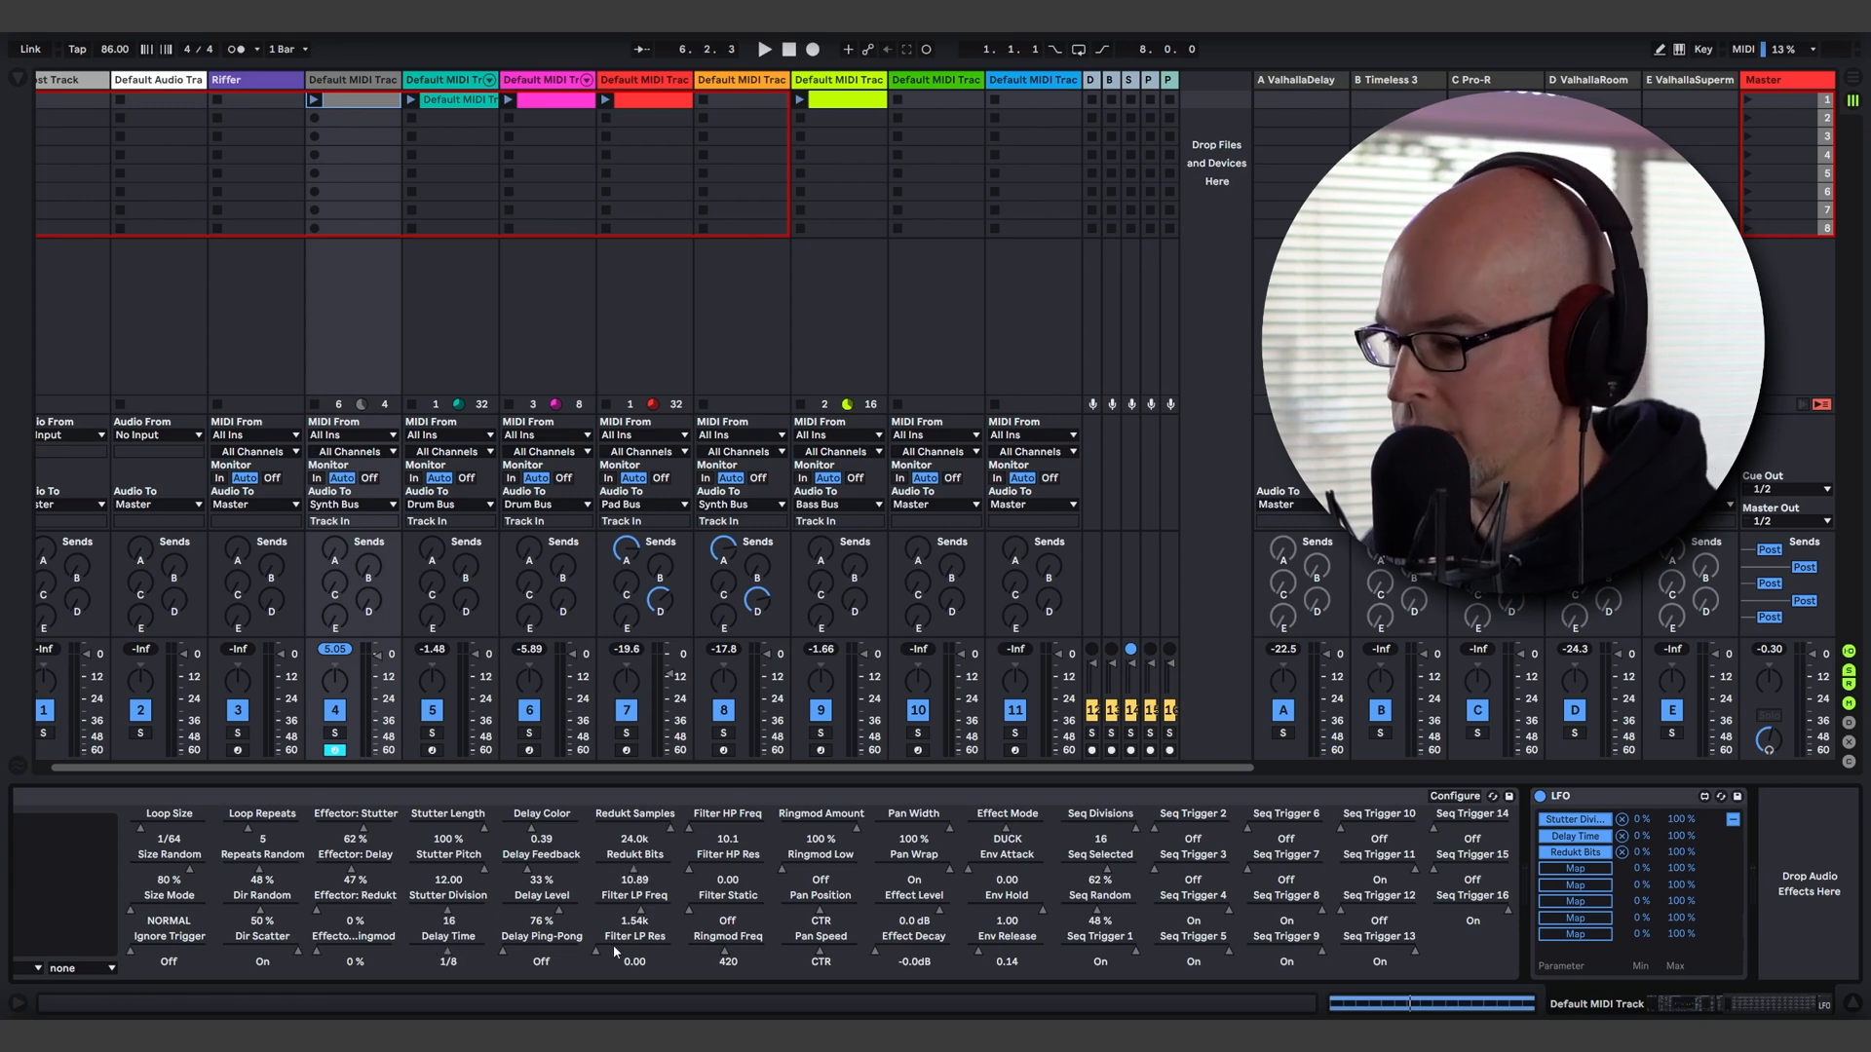
{"action": "scroll", "coordinate": [1248, 924], "scroll_direction": "left", "scroll_amount": 12}
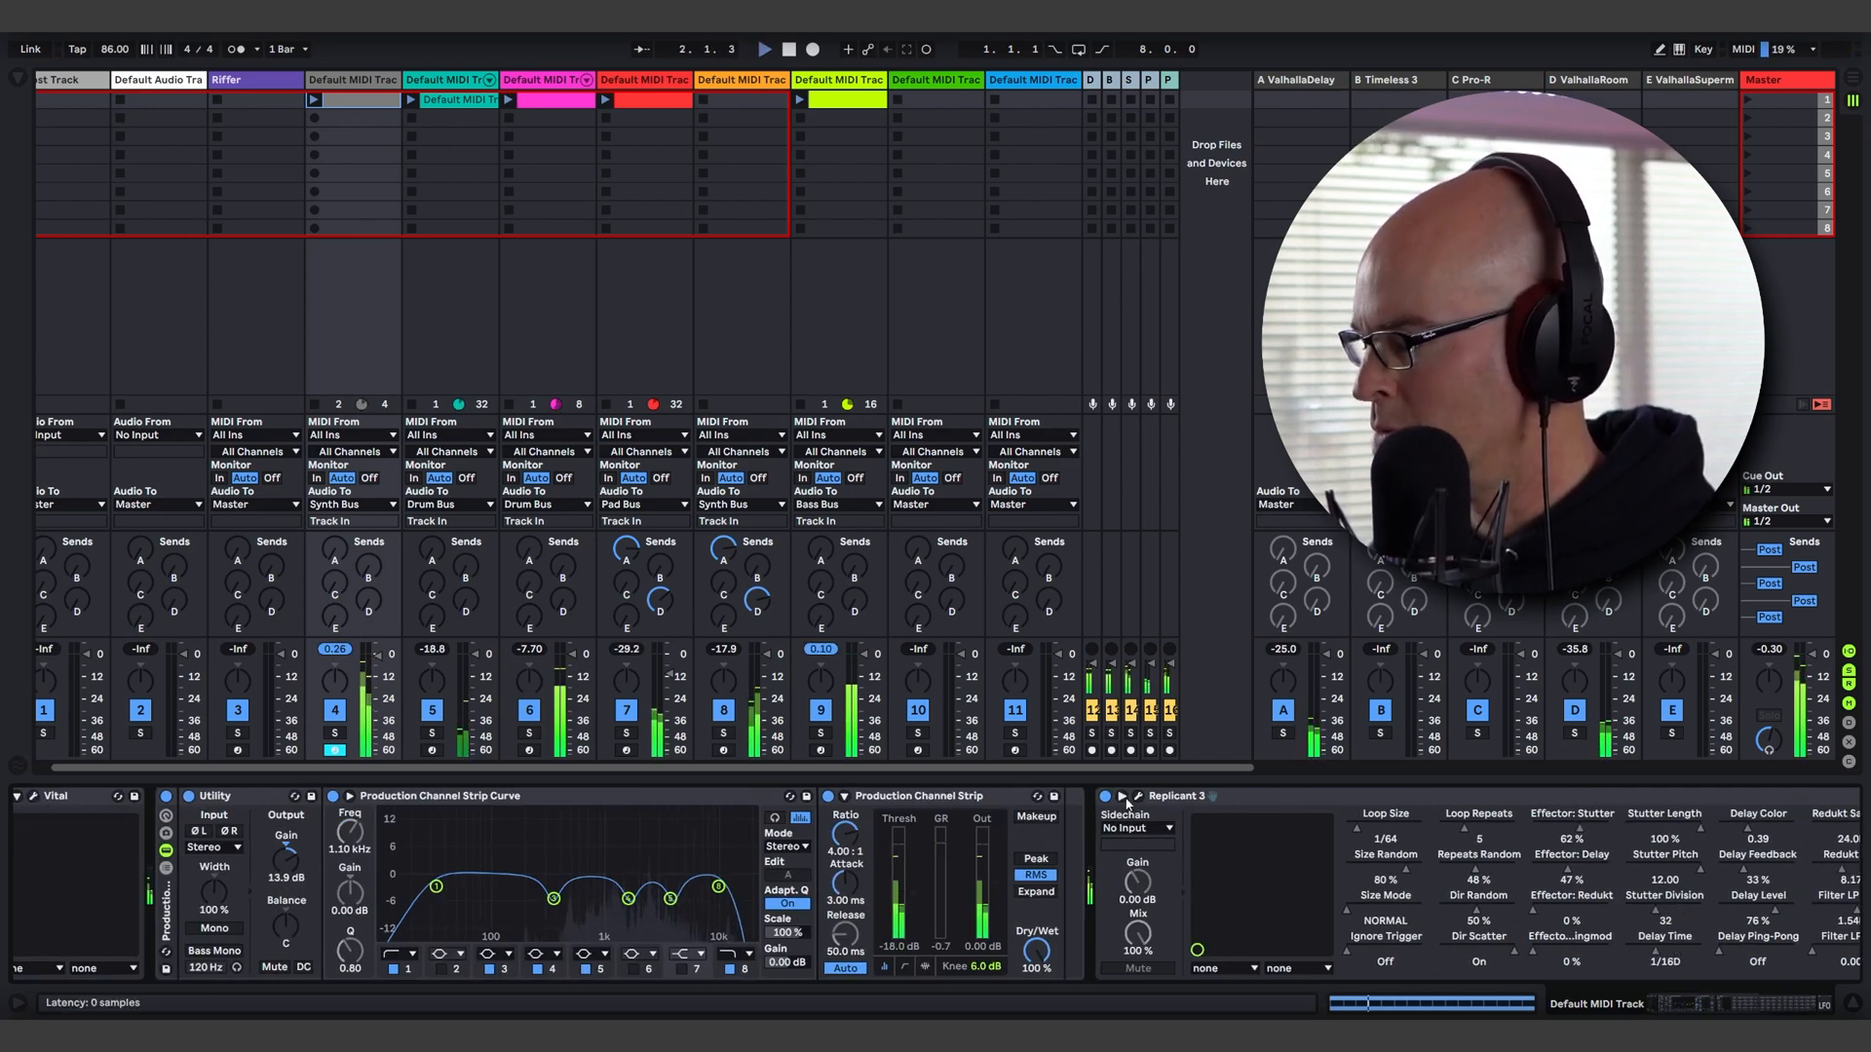
Step: Reopen the Replicant 3 interface and set the Redukt likelihood to 35% after trying 57% during playback
{"action": "left_click", "coordinate": [1121, 797]}
{"action": "left_click", "coordinate": [1137, 796]}
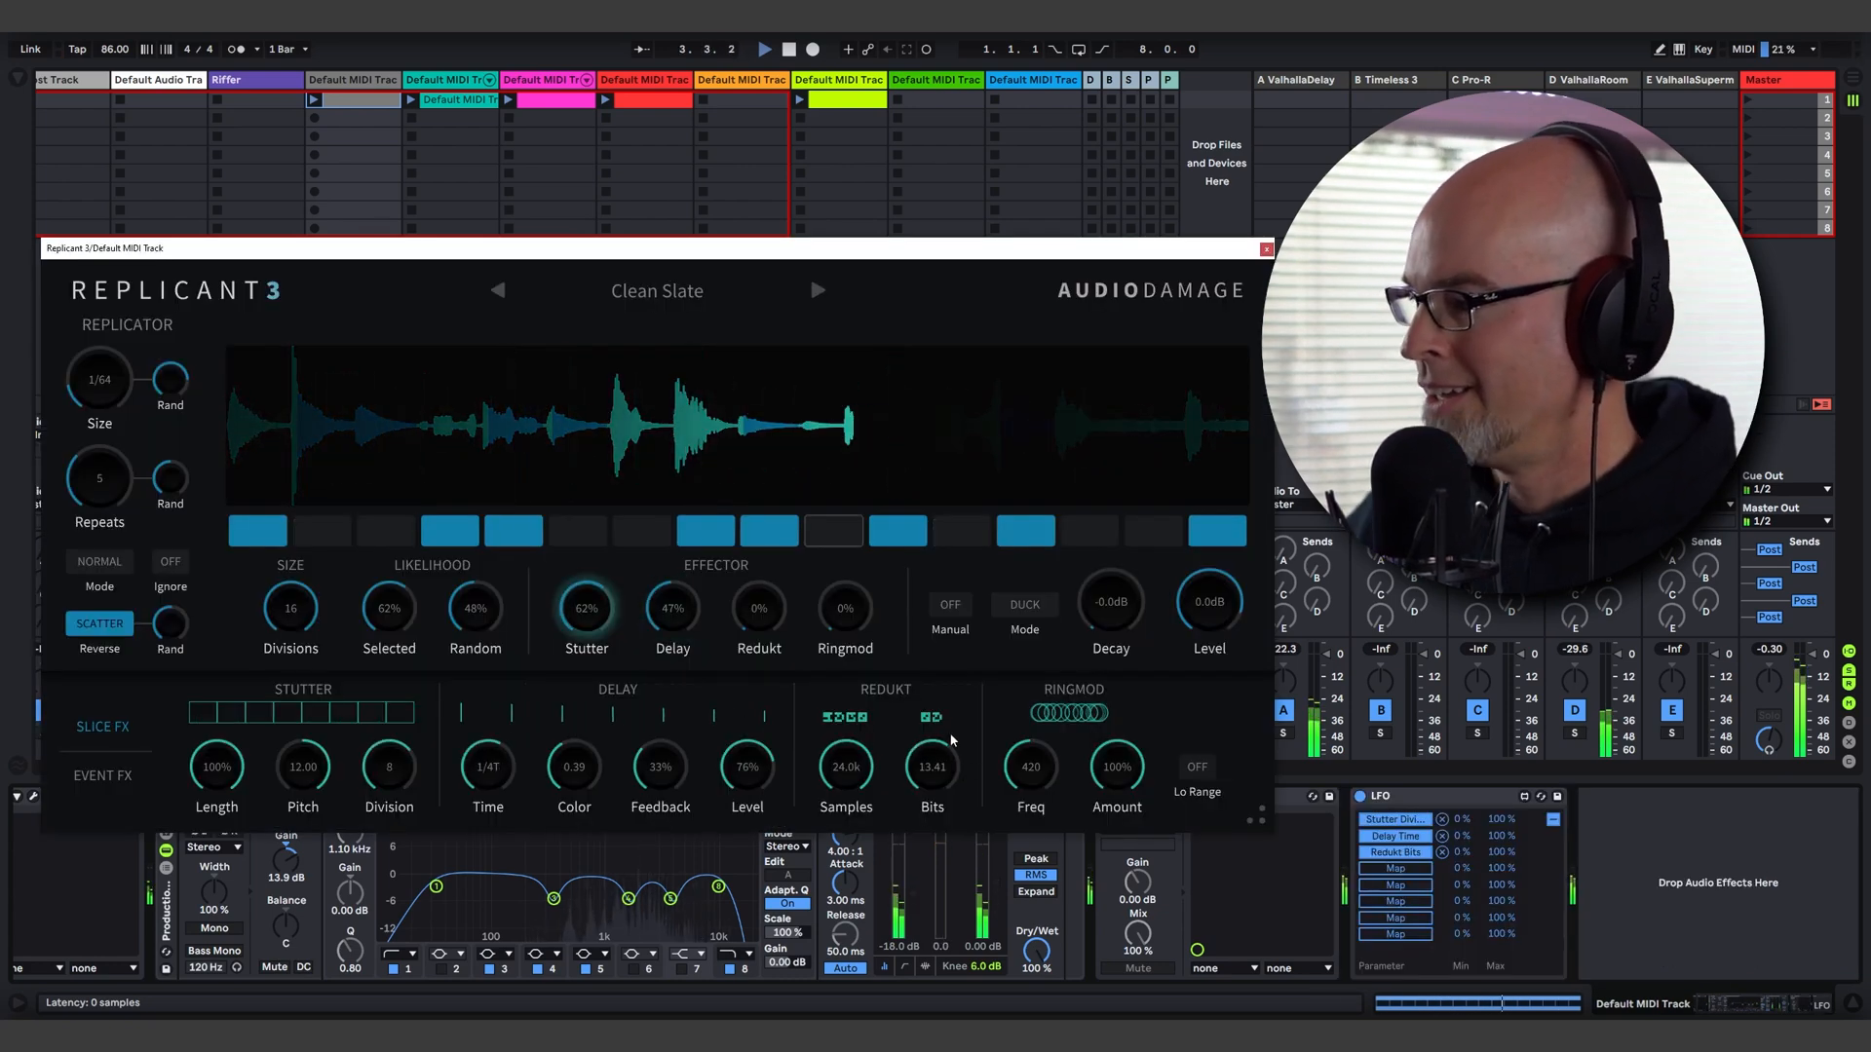
{"action": "left_click_drag", "start_coordinate": [772, 594], "coordinate": [774, 510]}
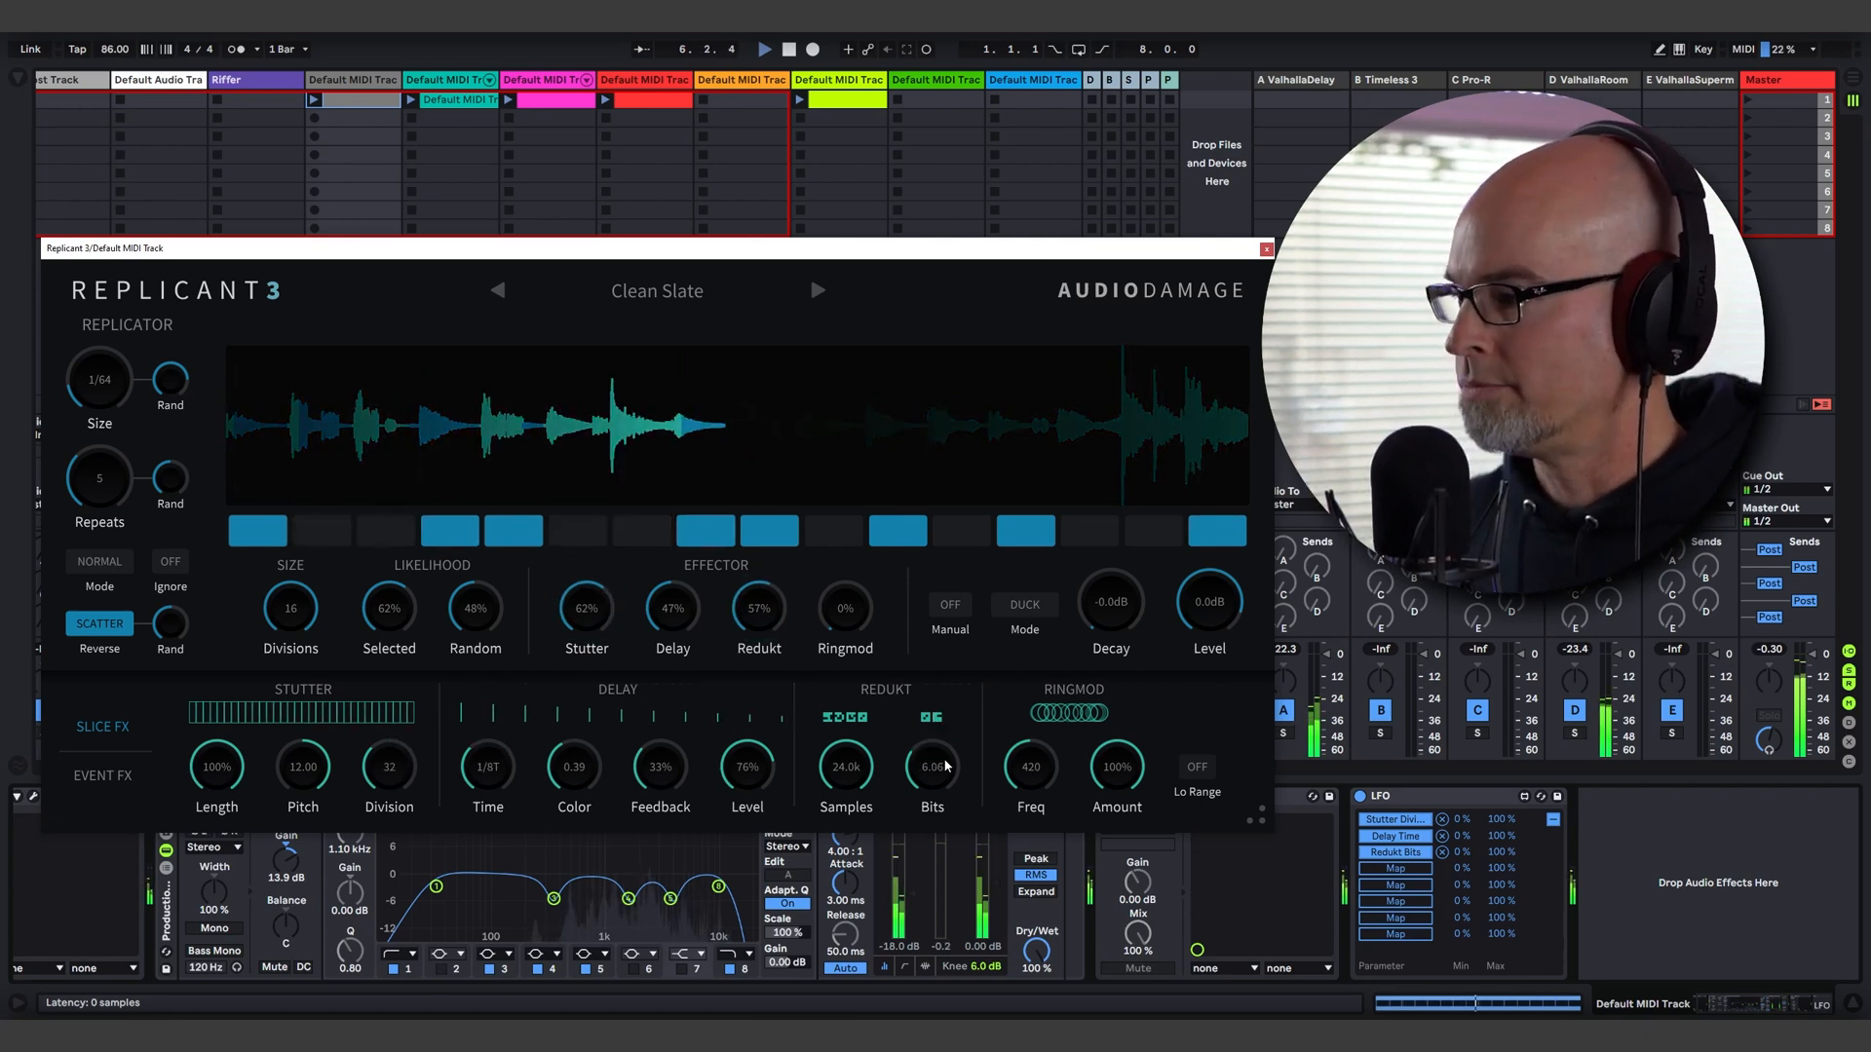
{"action": "mouse_move", "coordinate": [757, 616]}
{"action": "left_mouse_down"}
{"action": "mouse_move", "coordinate": [785, 668]}
{"action": "mouse_move", "coordinate": [771, 627]}
{"action": "left_mouse_up"}
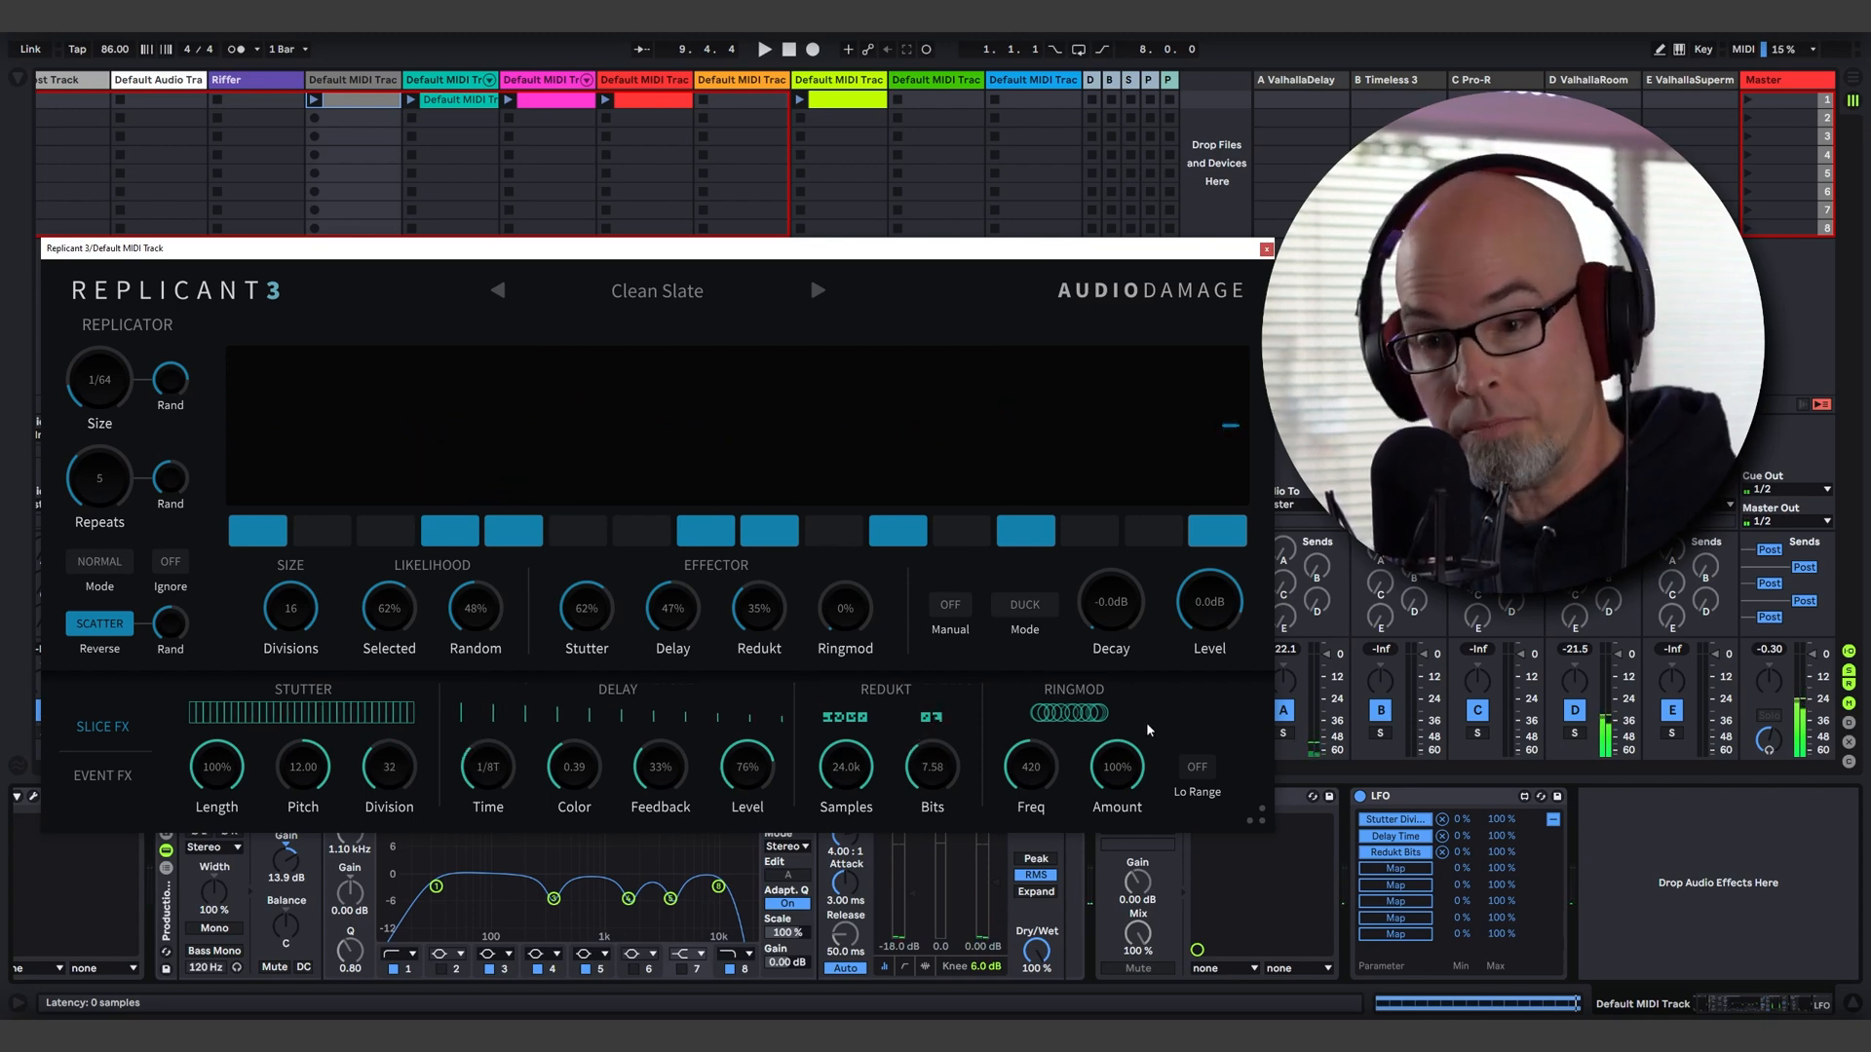
Step: Play the pattern and set the Ringmod likelihood to 50%, its Amount to 60% and its Freq to 373
{"action": "key", "text": "space"}
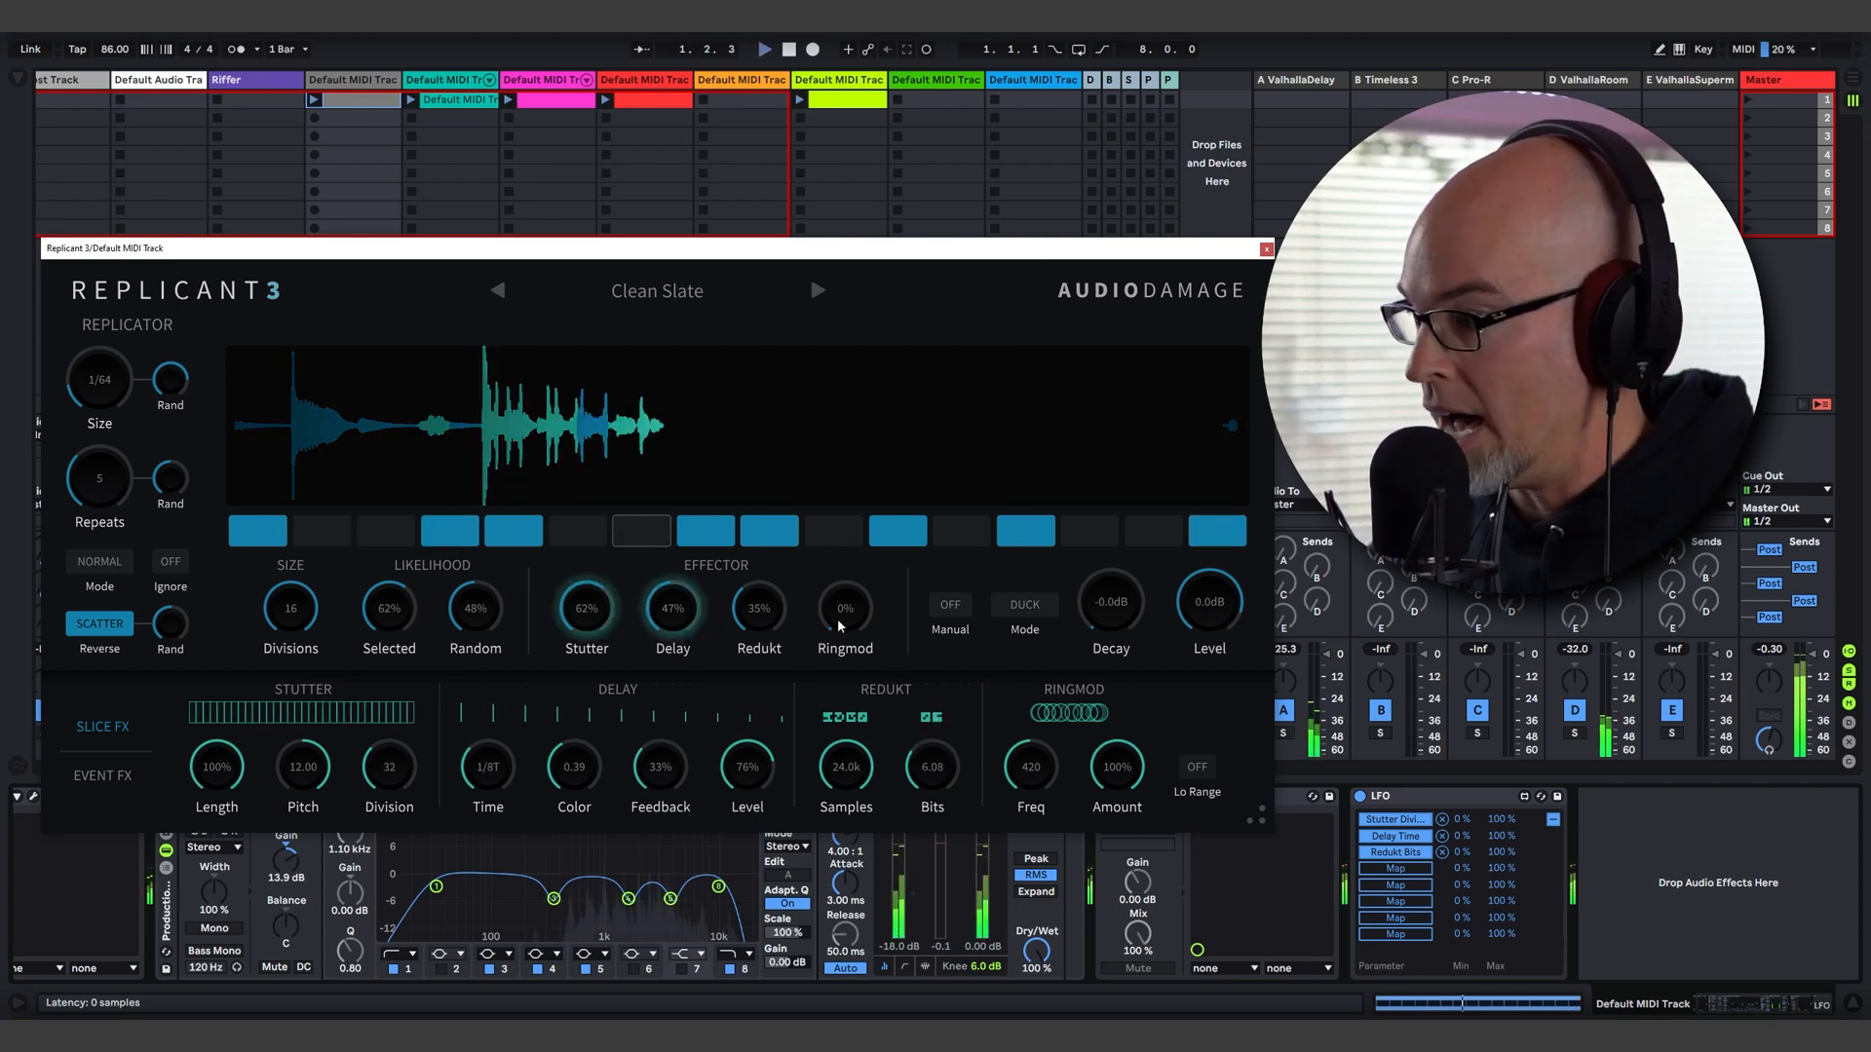
{"action": "left_click_drag", "start_coordinate": [837, 630], "coordinate": [832, 519]}
{"action": "left_click_drag", "start_coordinate": [1049, 712], "coordinate": [1116, 836]}
{"action": "left_click_drag", "start_coordinate": [1033, 779], "coordinate": [1041, 828]}
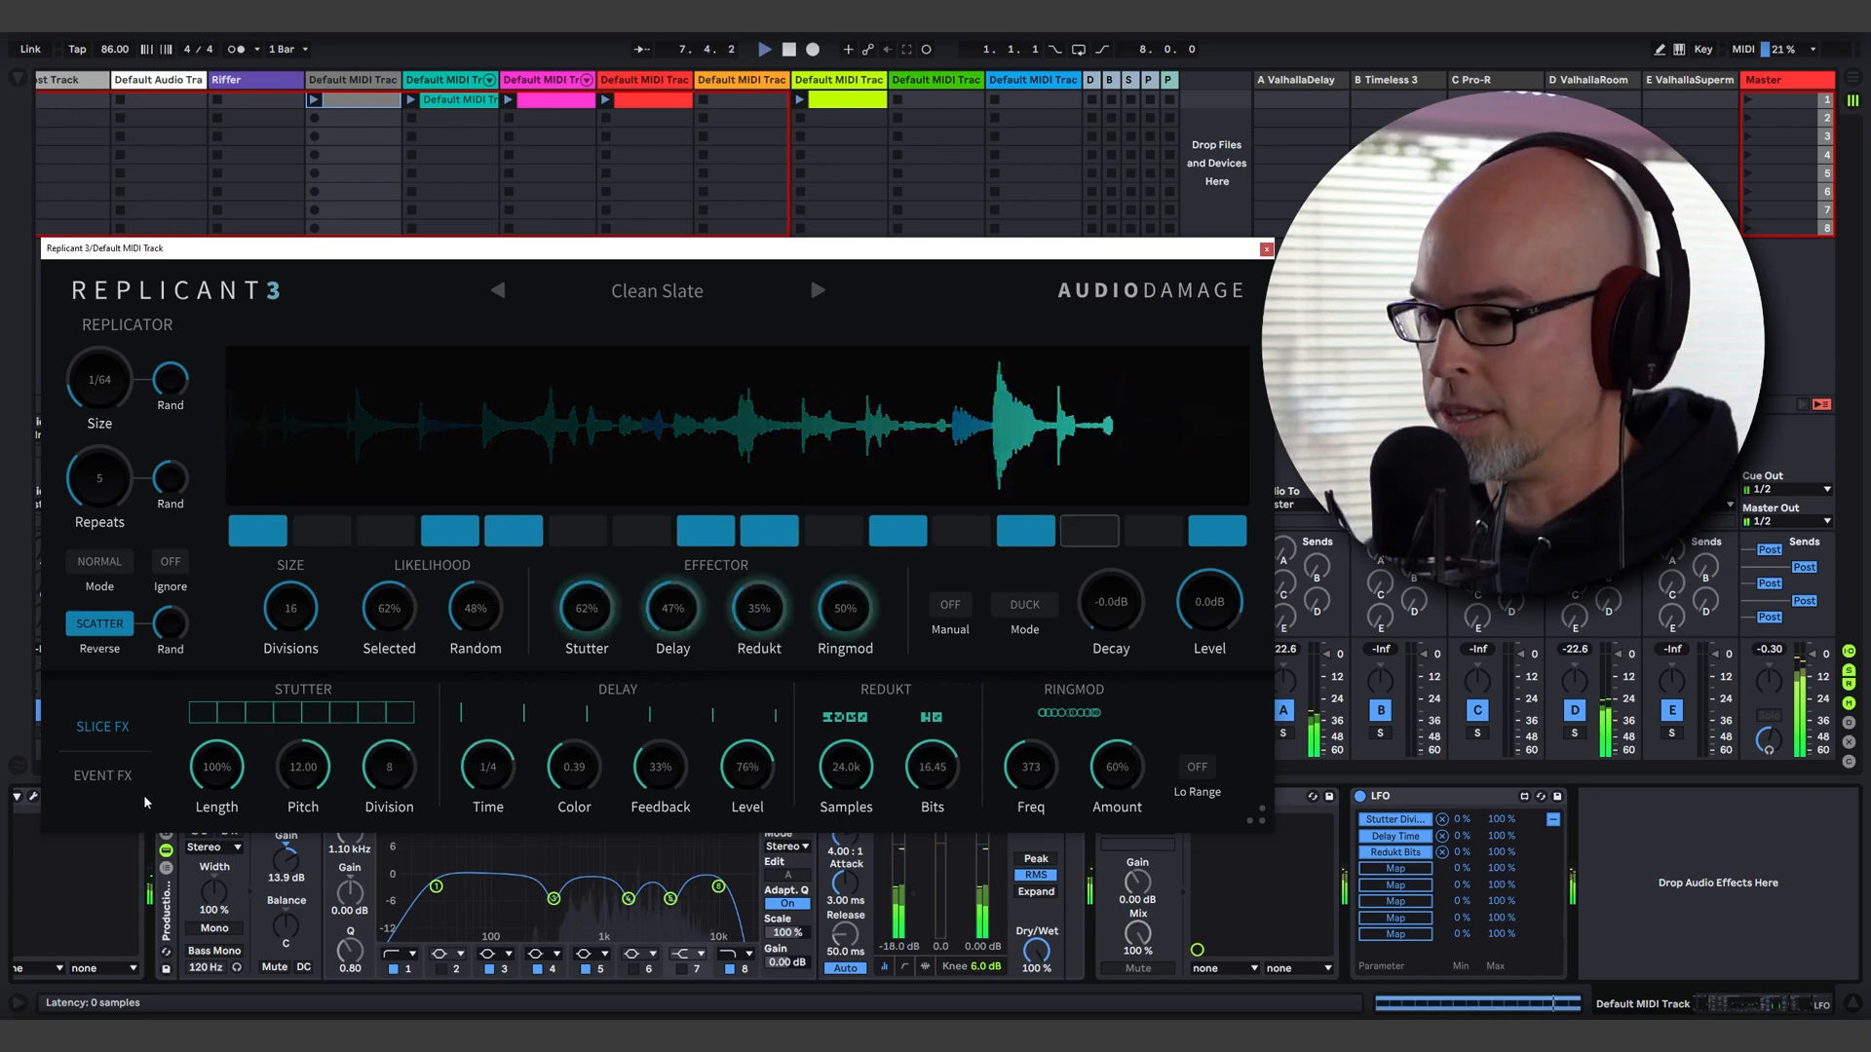
Step: In the Event FX section, set the Panner Position to R46, Speed to L31 and Width to 74%
{"action": "left_click", "coordinate": [102, 775]}
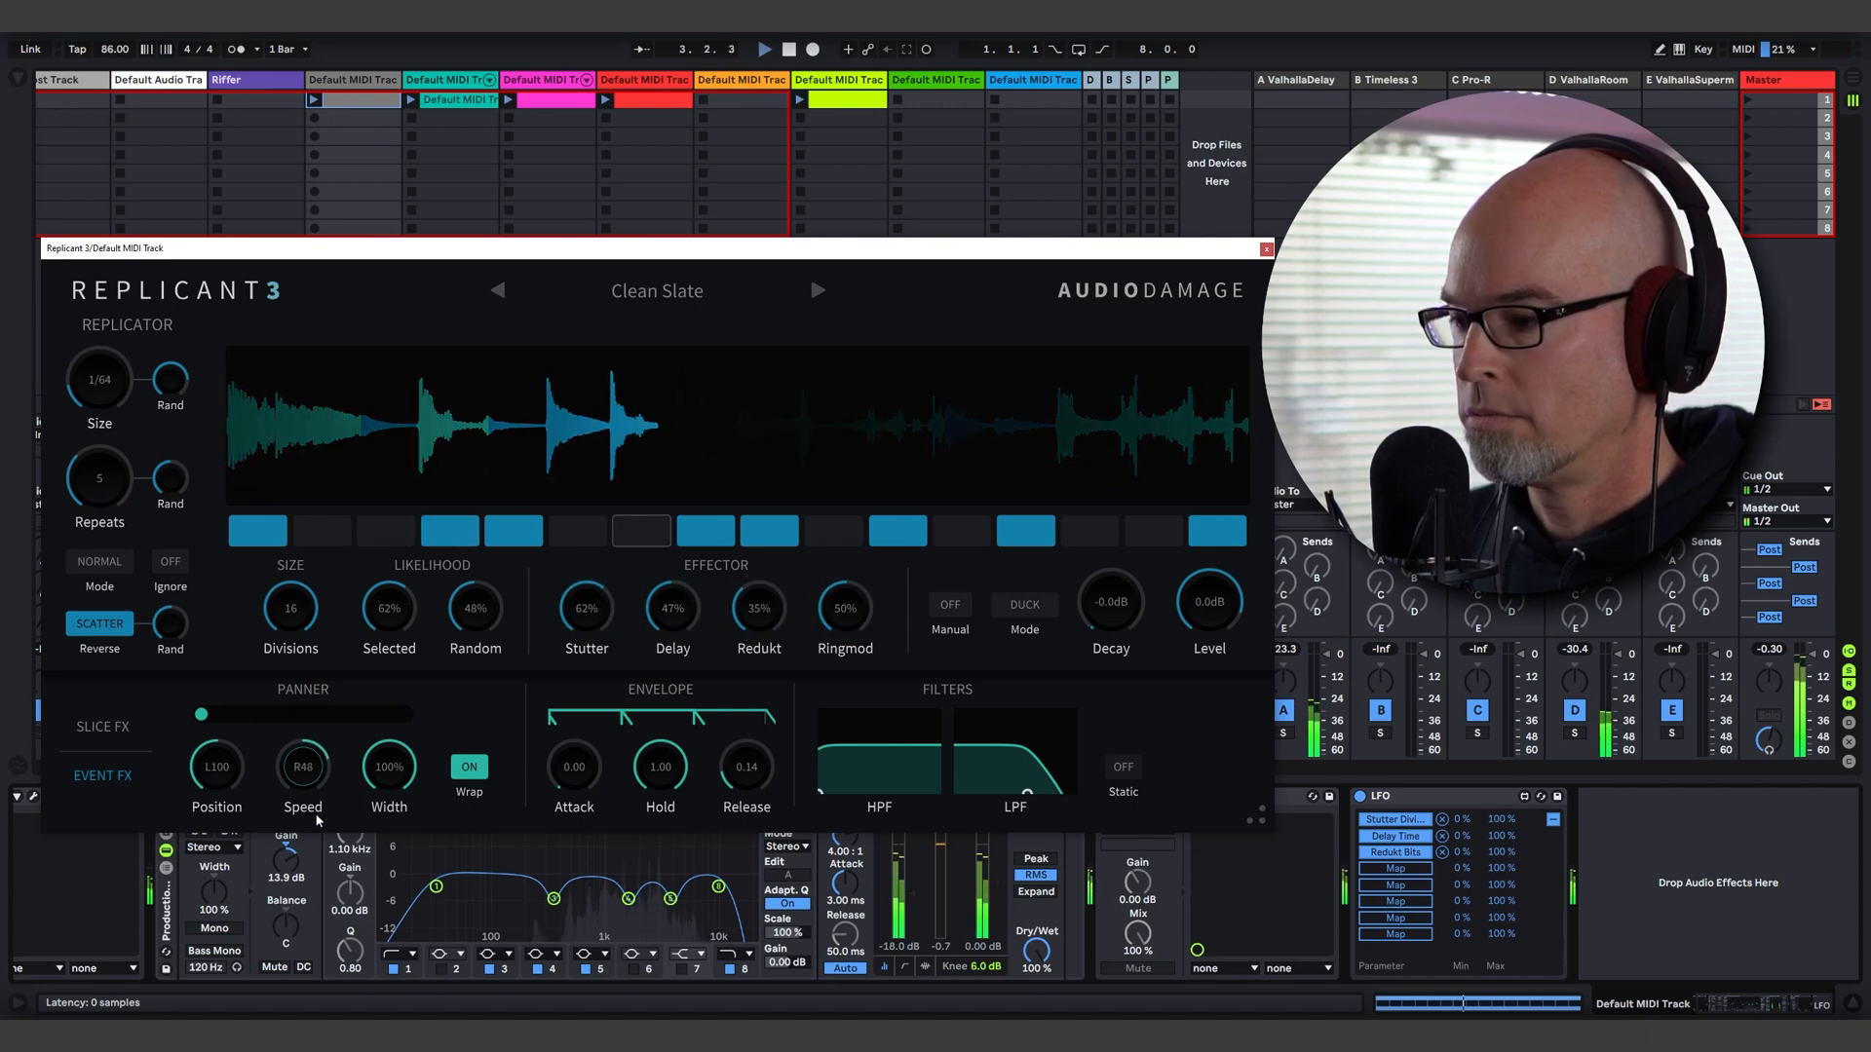
{"action": "mouse_move", "coordinate": [393, 783]}
{"action": "left_mouse_down"}
{"action": "mouse_move", "coordinate": [387, 877]}
{"action": "mouse_move", "coordinate": [383, 762]}
{"action": "left_mouse_up"}
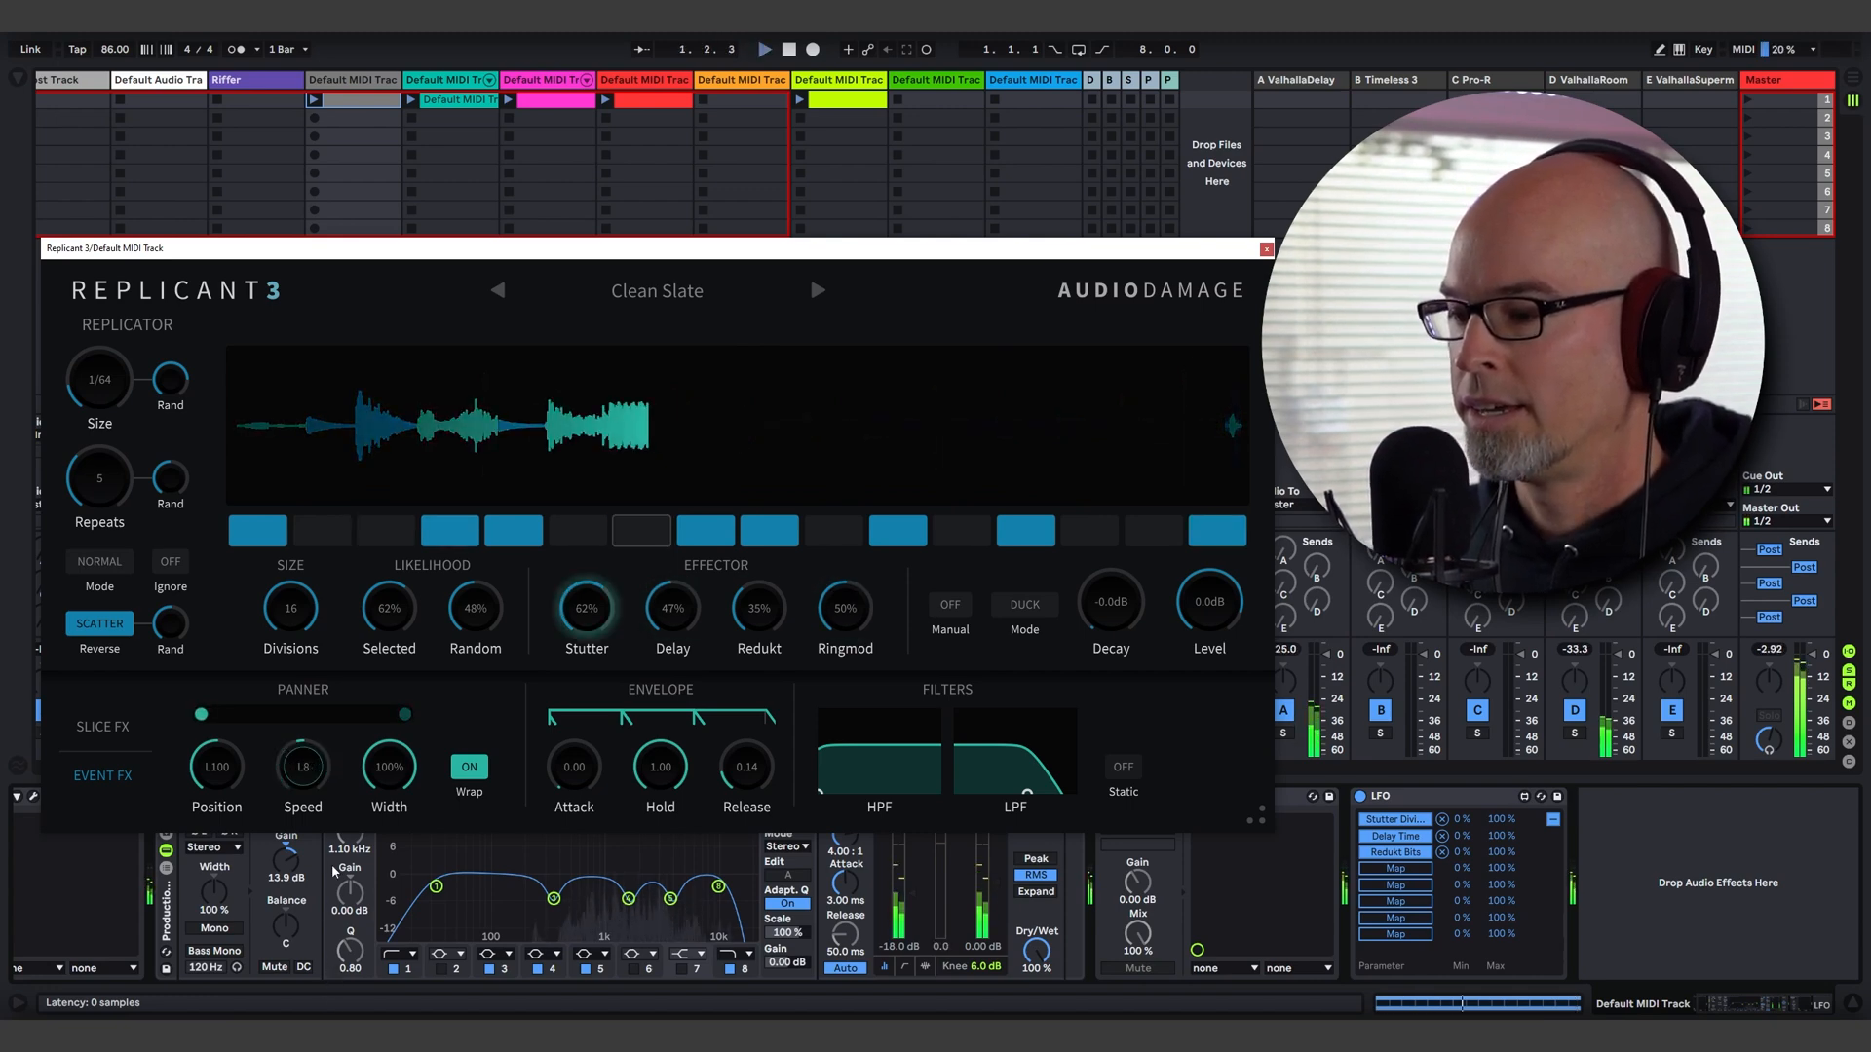
{"action": "left_click_drag", "start_coordinate": [326, 843], "coordinate": [329, 717]}
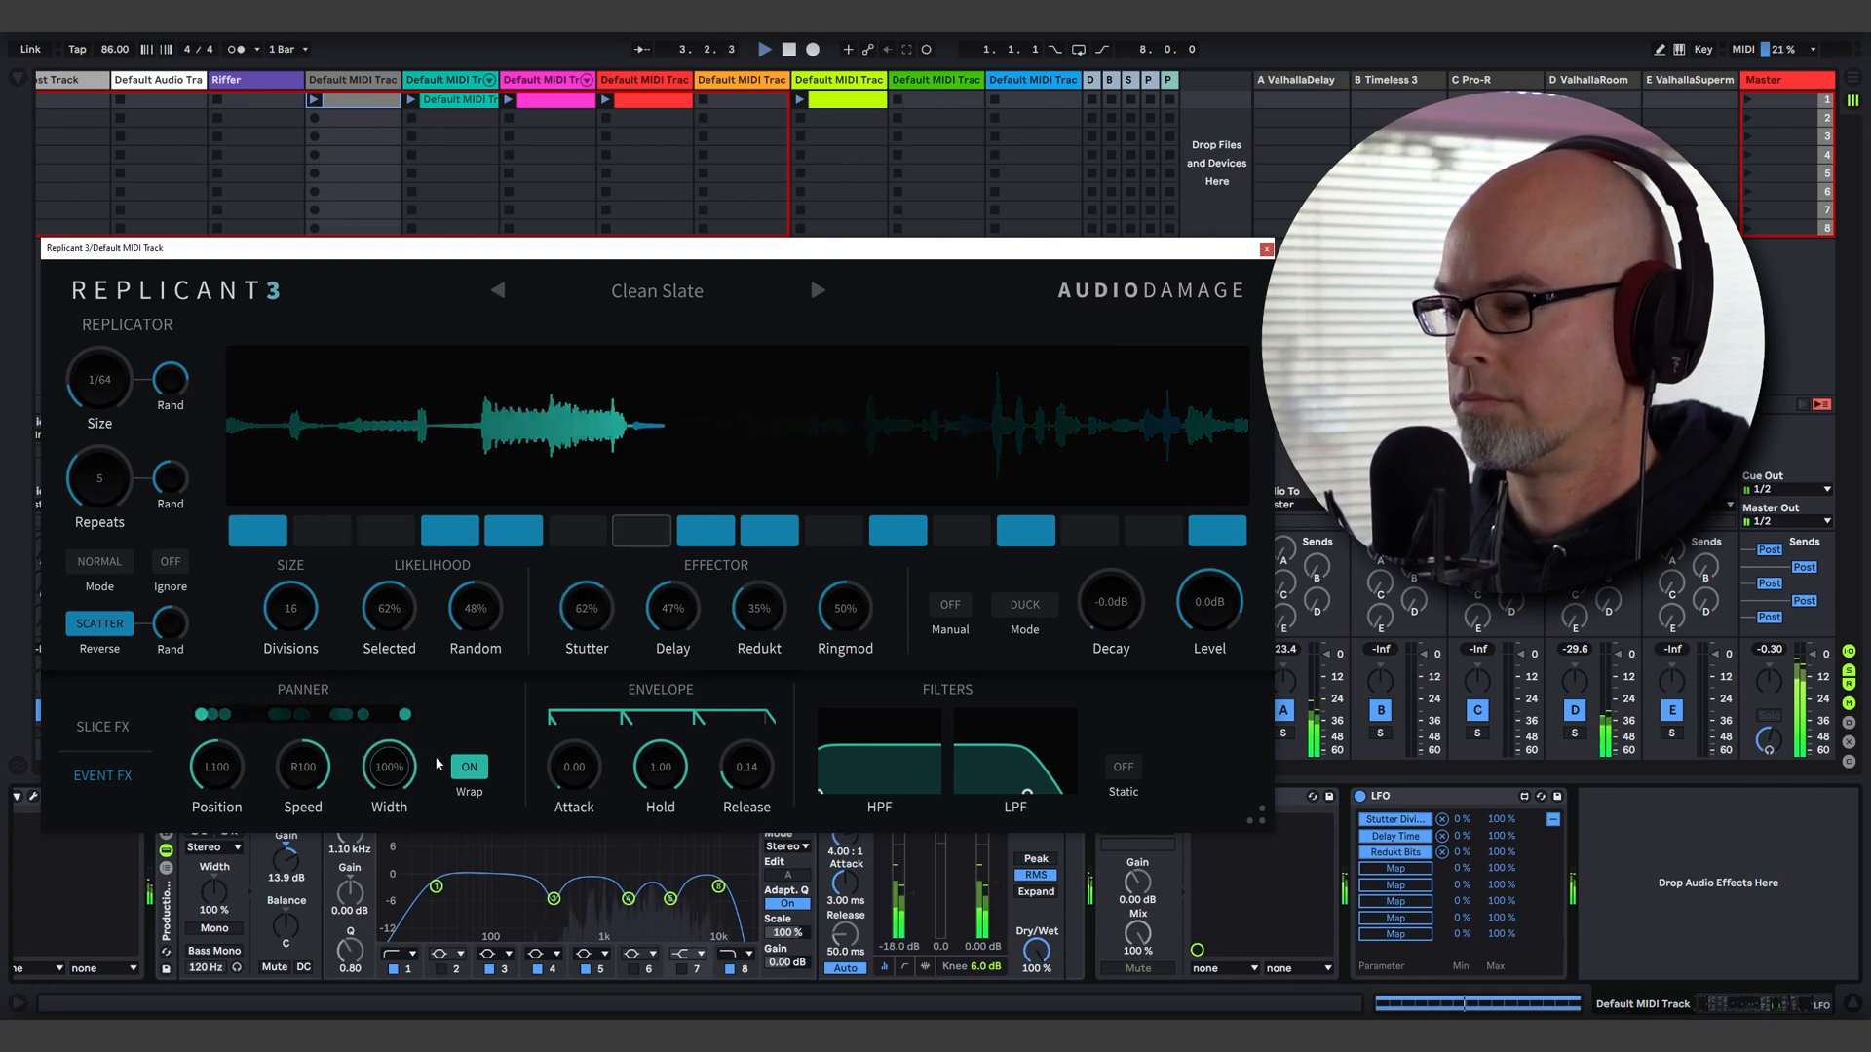
{"action": "left_click_drag", "start_coordinate": [304, 779], "coordinate": [300, 985]}
{"action": "left_click_drag", "start_coordinate": [212, 758], "coordinate": [226, 569]}
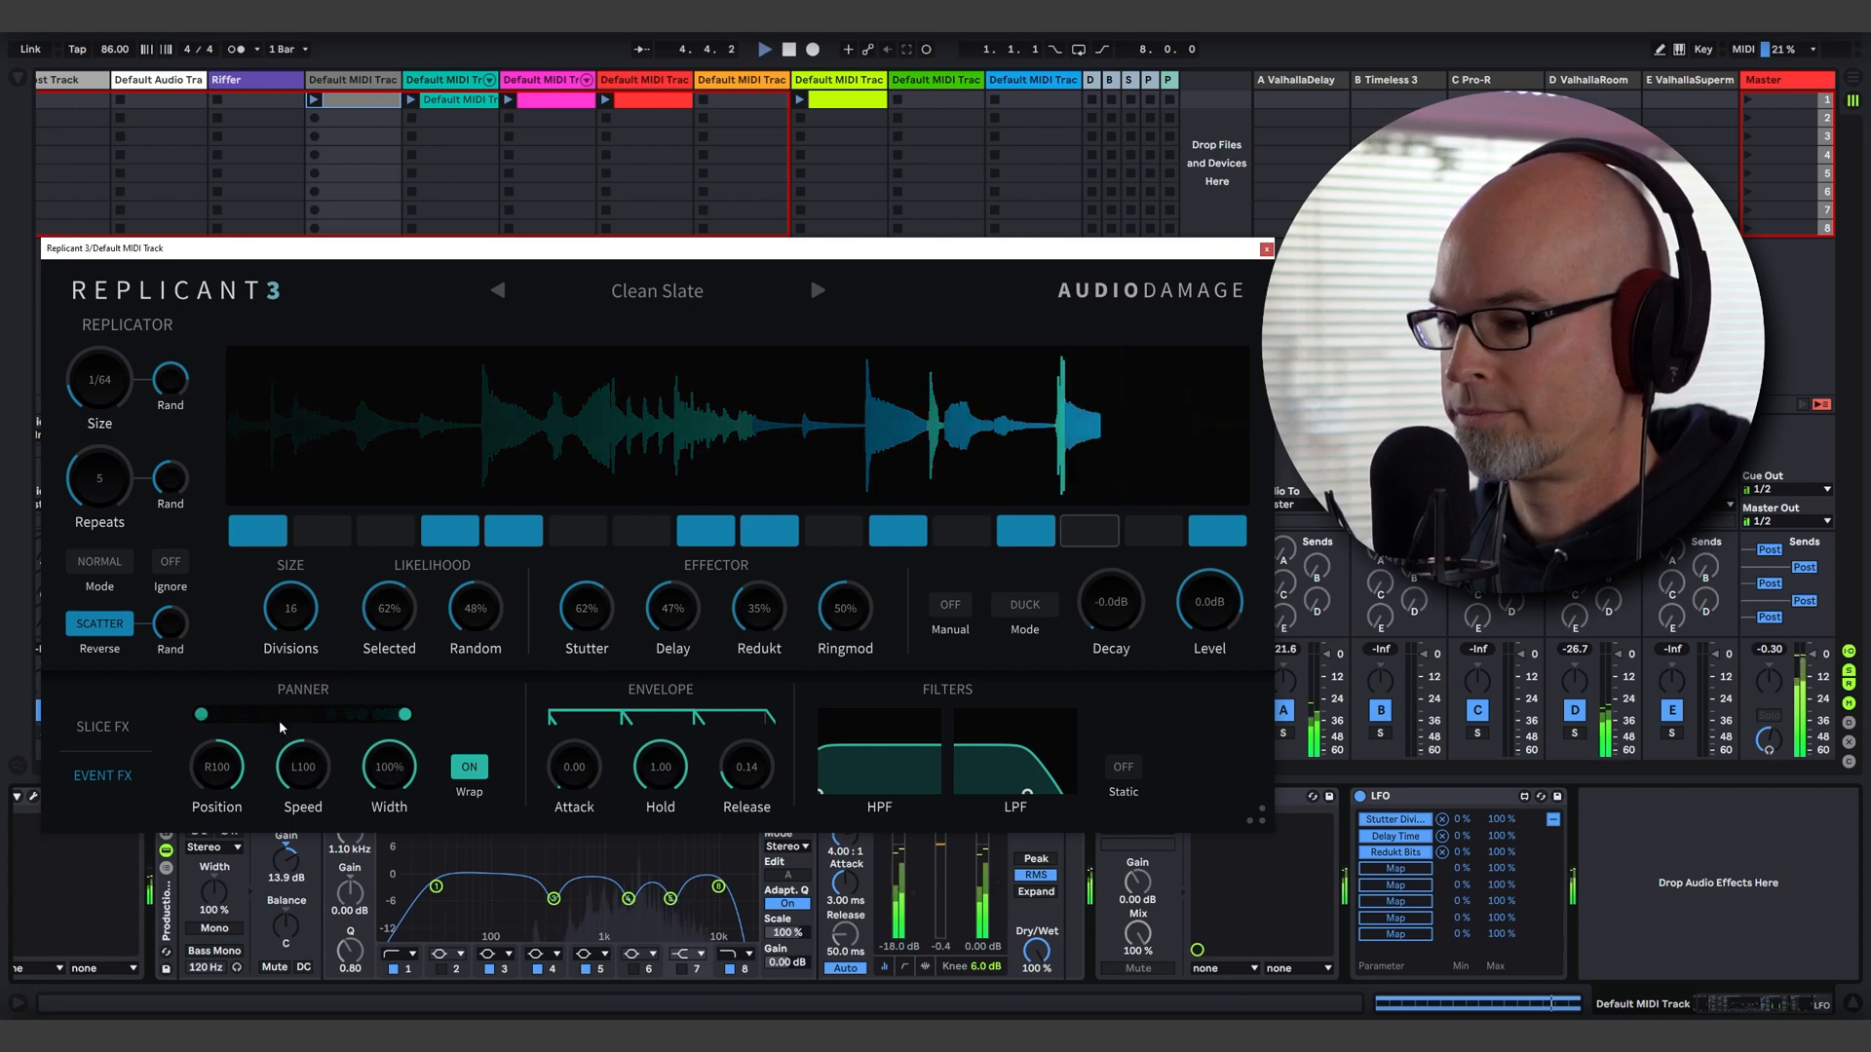
{"action": "mouse_move", "coordinate": [230, 764]}
{"action": "left_mouse_down"}
{"action": "mouse_move", "coordinate": [230, 801]}
{"action": "mouse_move", "coordinate": [295, 721]}
{"action": "mouse_move", "coordinate": [245, 792]}
{"action": "left_mouse_up"}
{"action": "left_click_drag", "start_coordinate": [389, 769], "coordinate": [388, 811]}
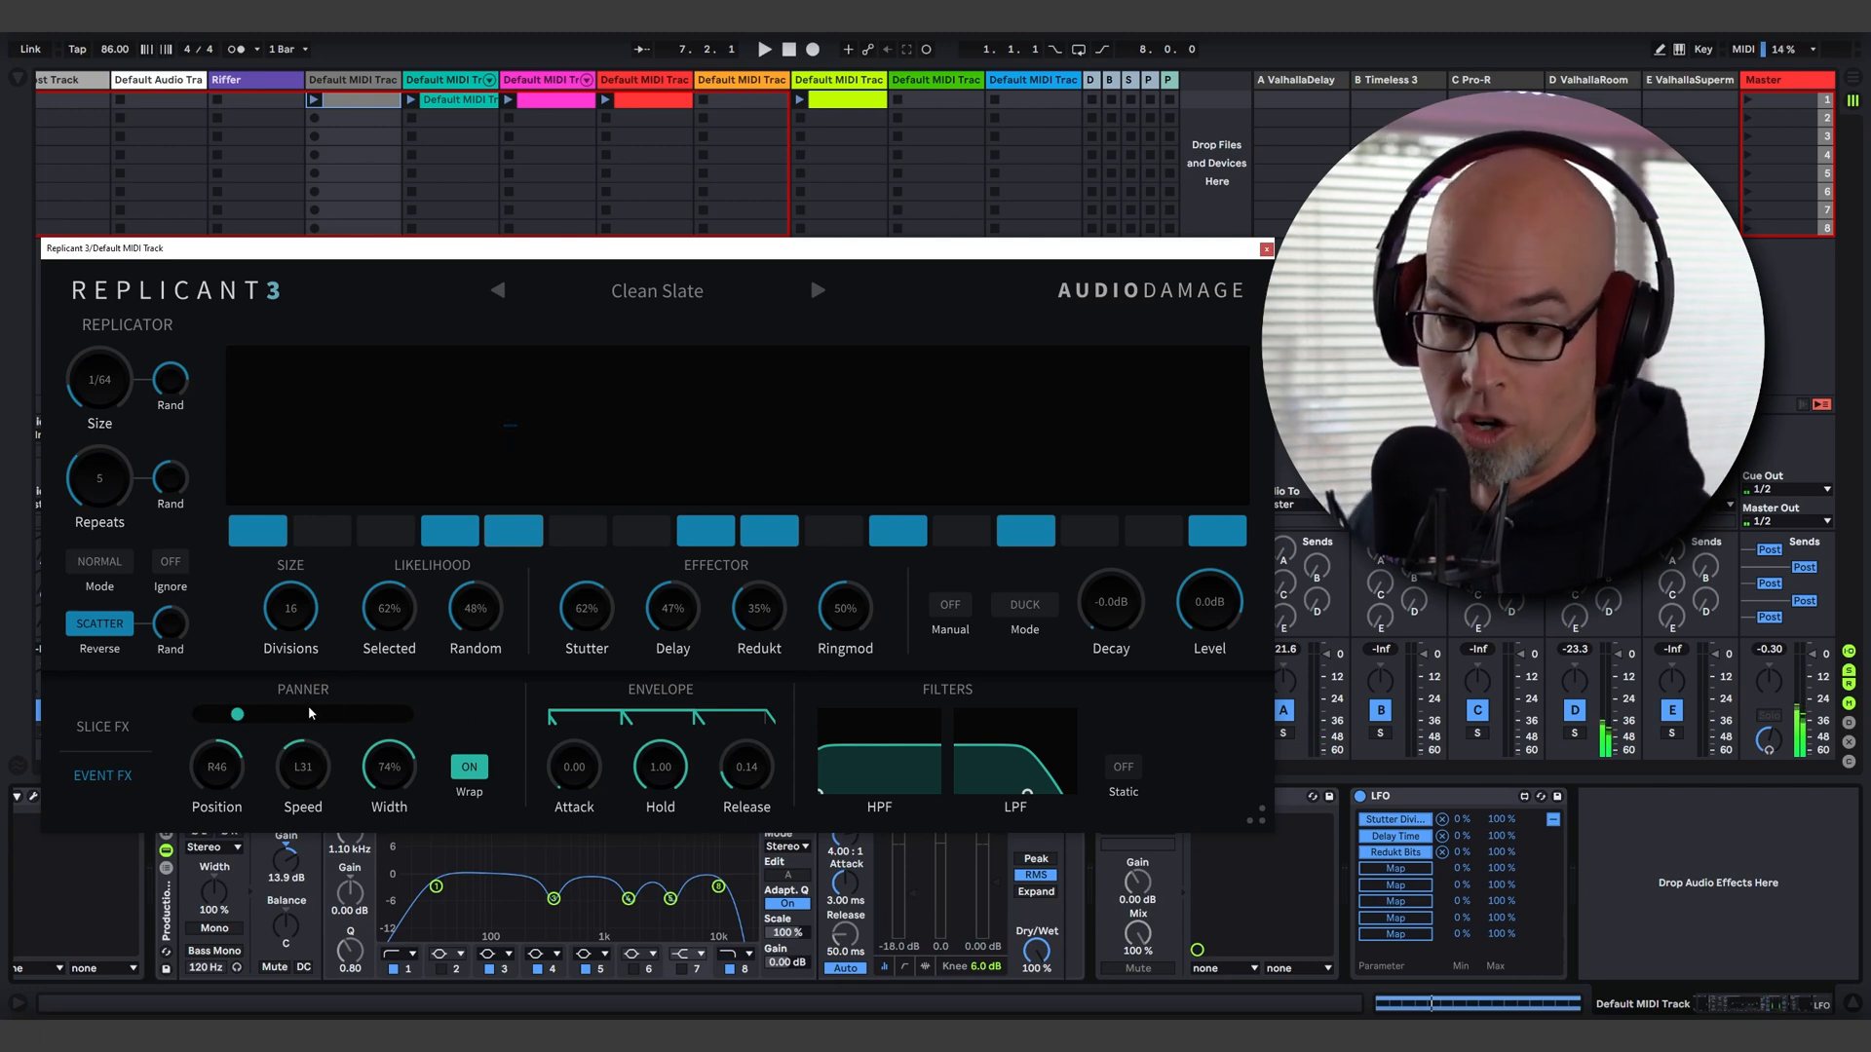
Step: Play the pattern and set the Event FX envelope to Attack 0.00, Hold 0.27 and Release 0.60
{"action": "key", "text": "space"}
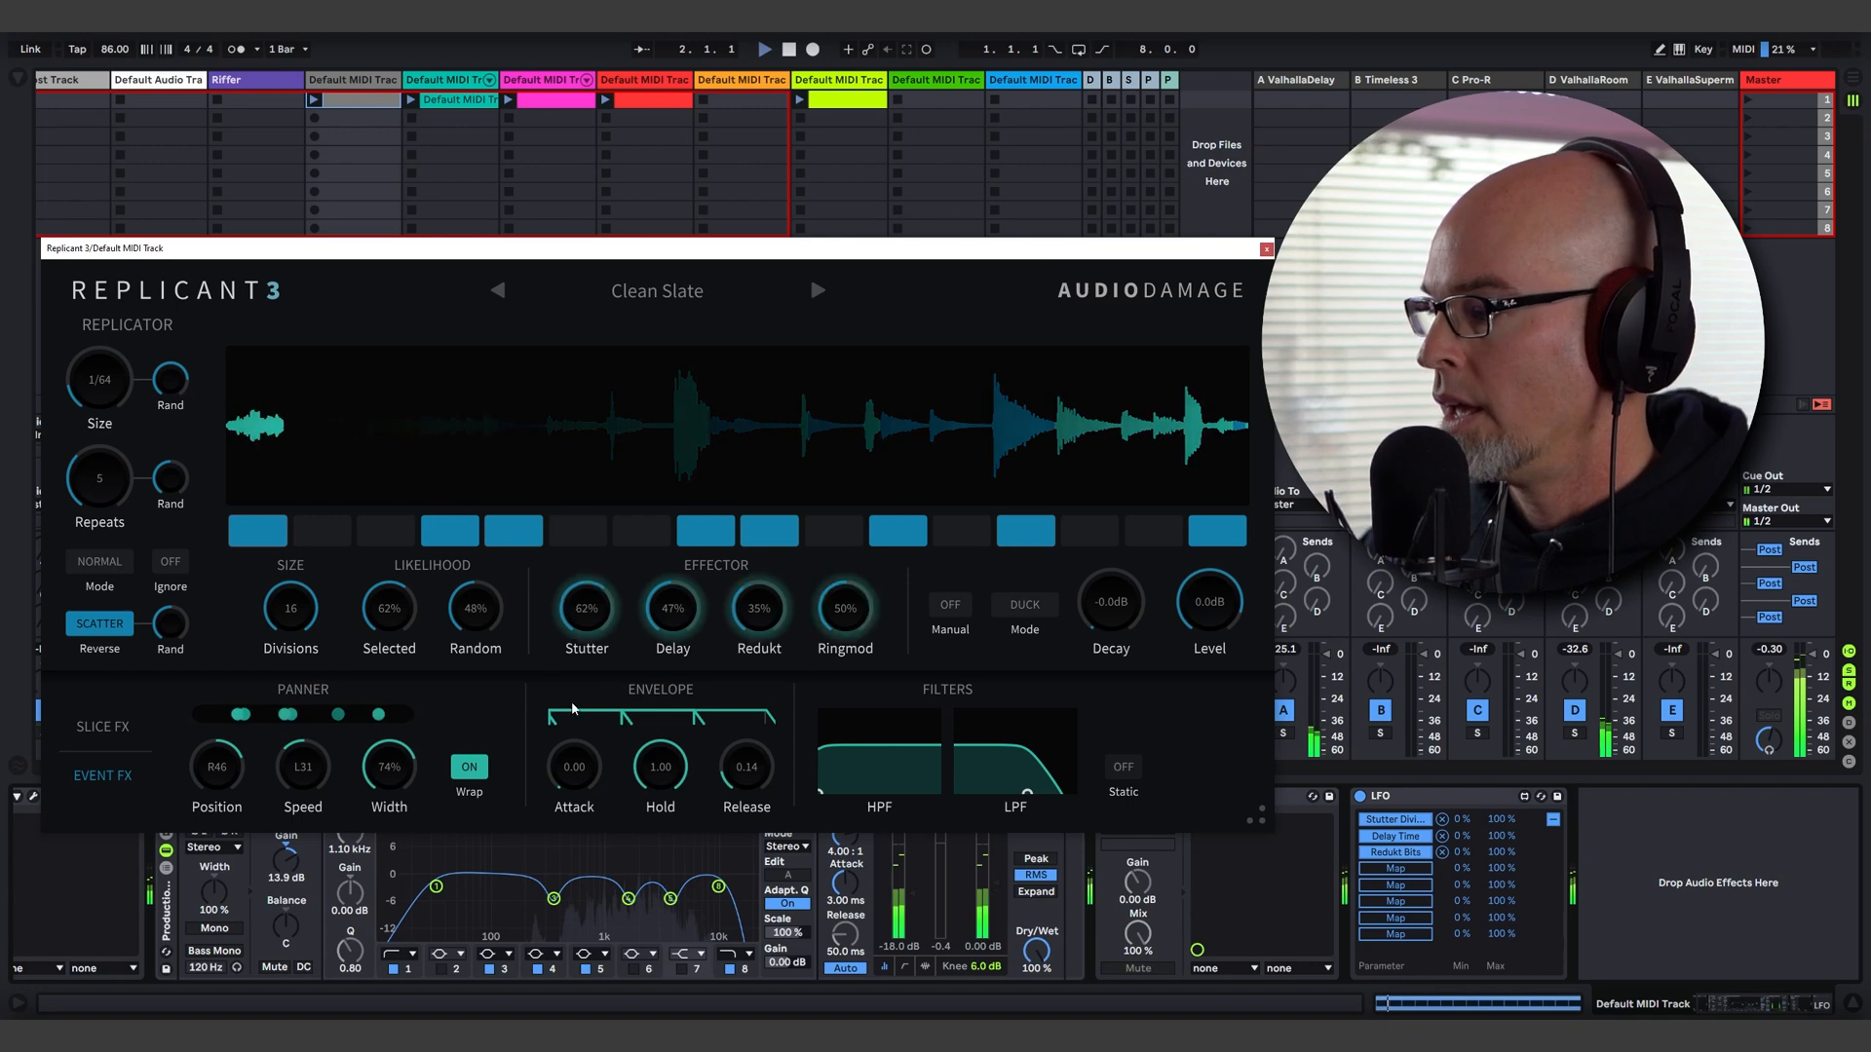
{"action": "key", "text": "space"}
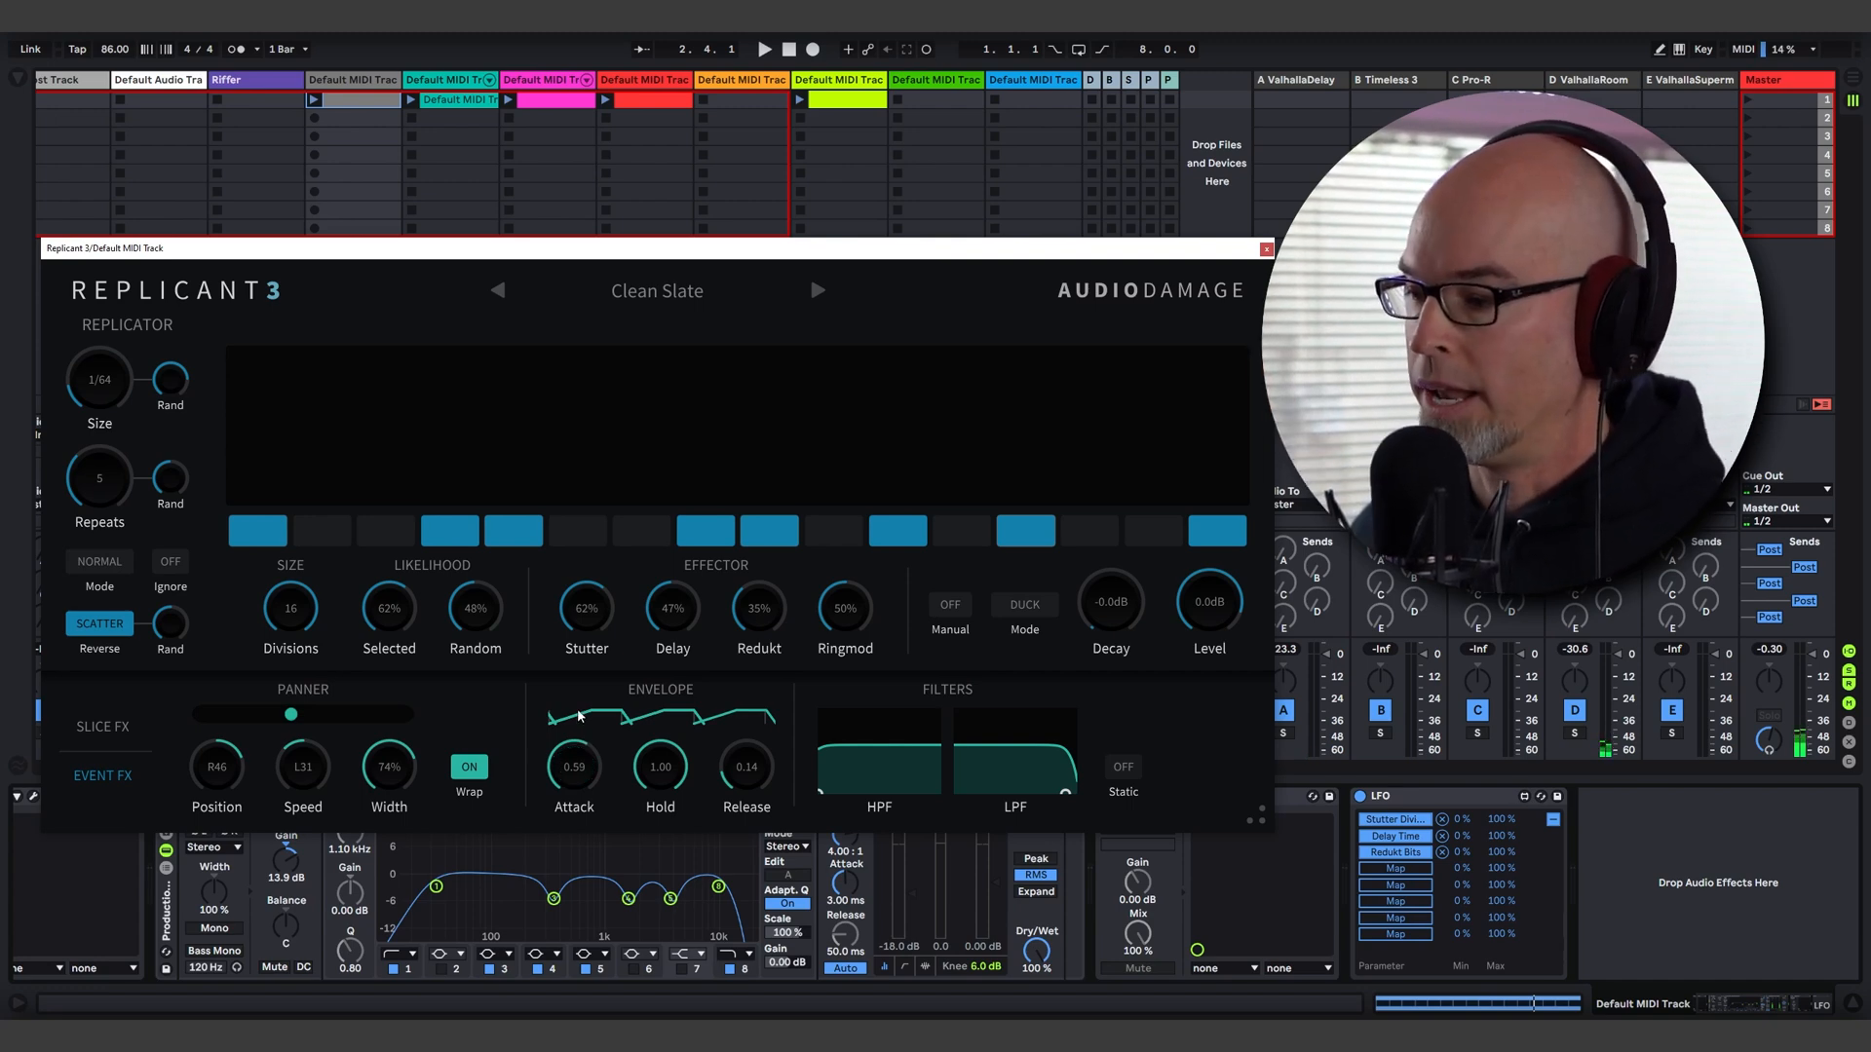
{"action": "left_click_drag", "start_coordinate": [583, 774], "coordinate": [657, 836]}
{"action": "left_click_drag", "start_coordinate": [745, 770], "coordinate": [742, 693]}
{"action": "left_click_drag", "start_coordinate": [581, 770], "coordinate": [558, 870]}
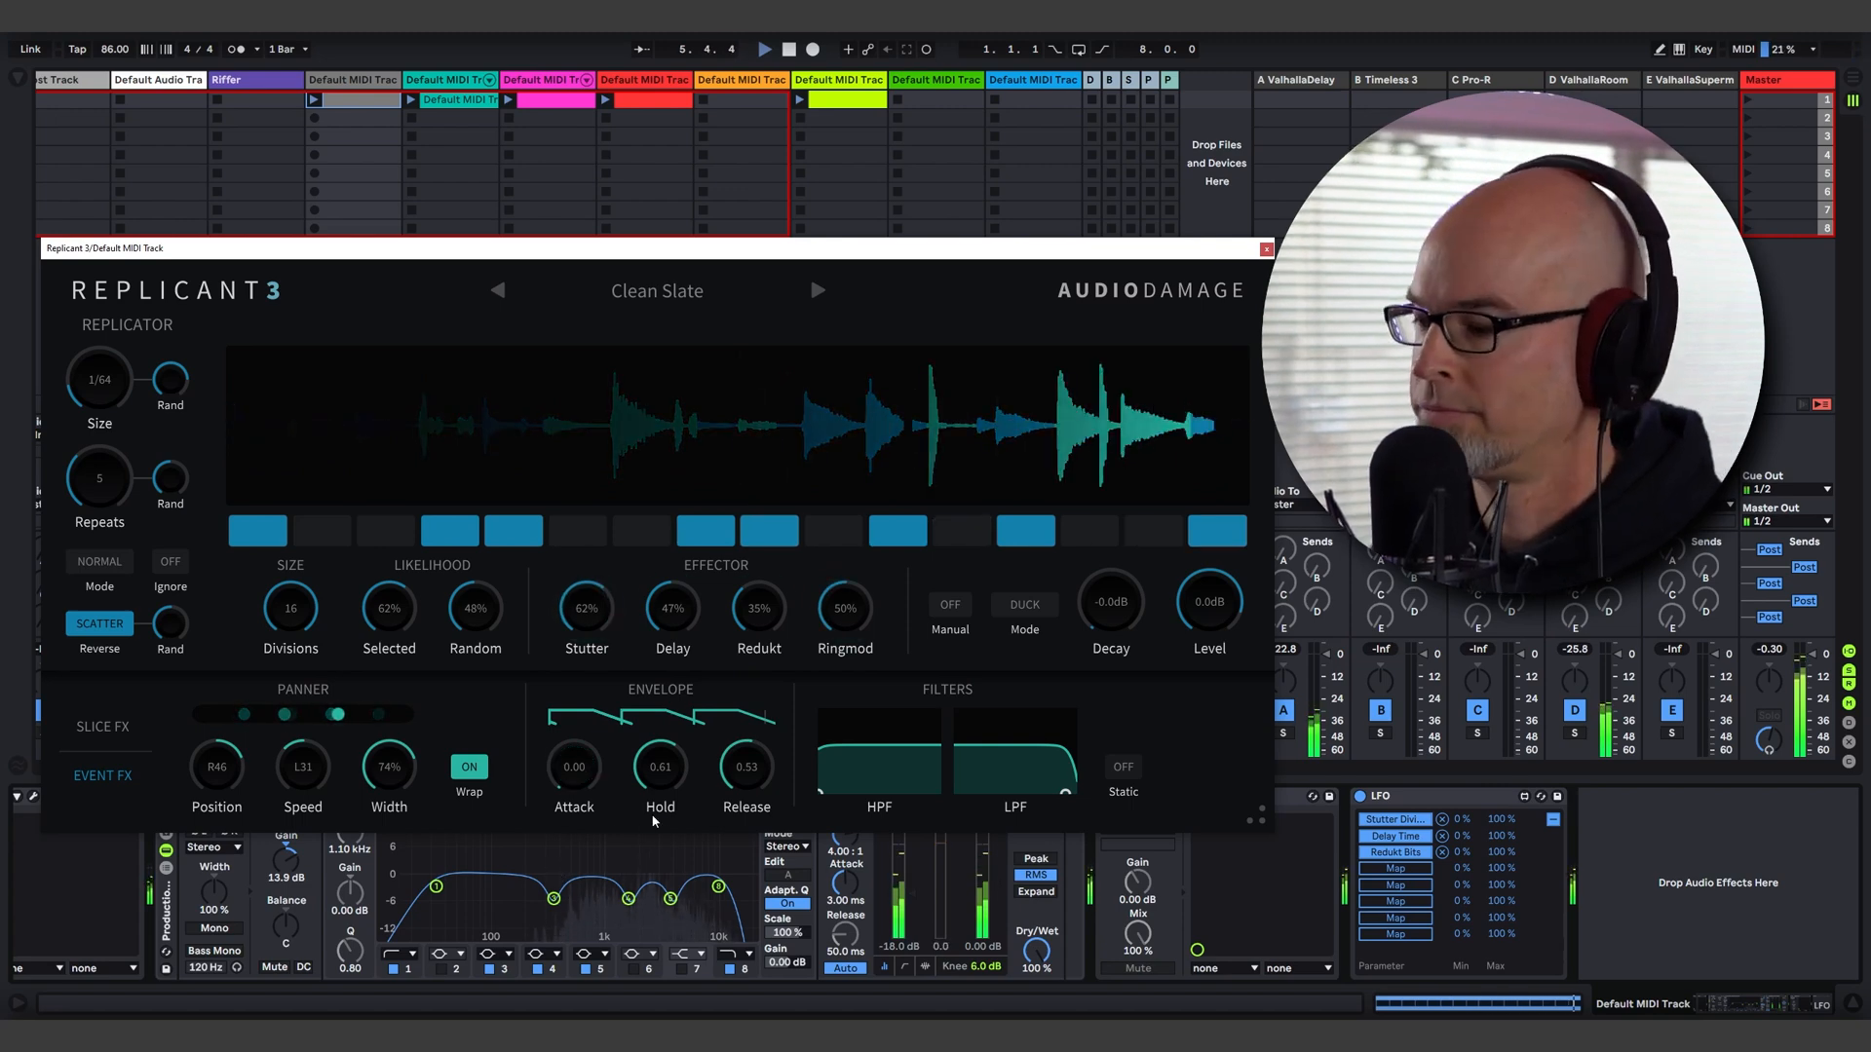
{"action": "left_click_drag", "start_coordinate": [661, 772], "coordinate": [659, 819]}
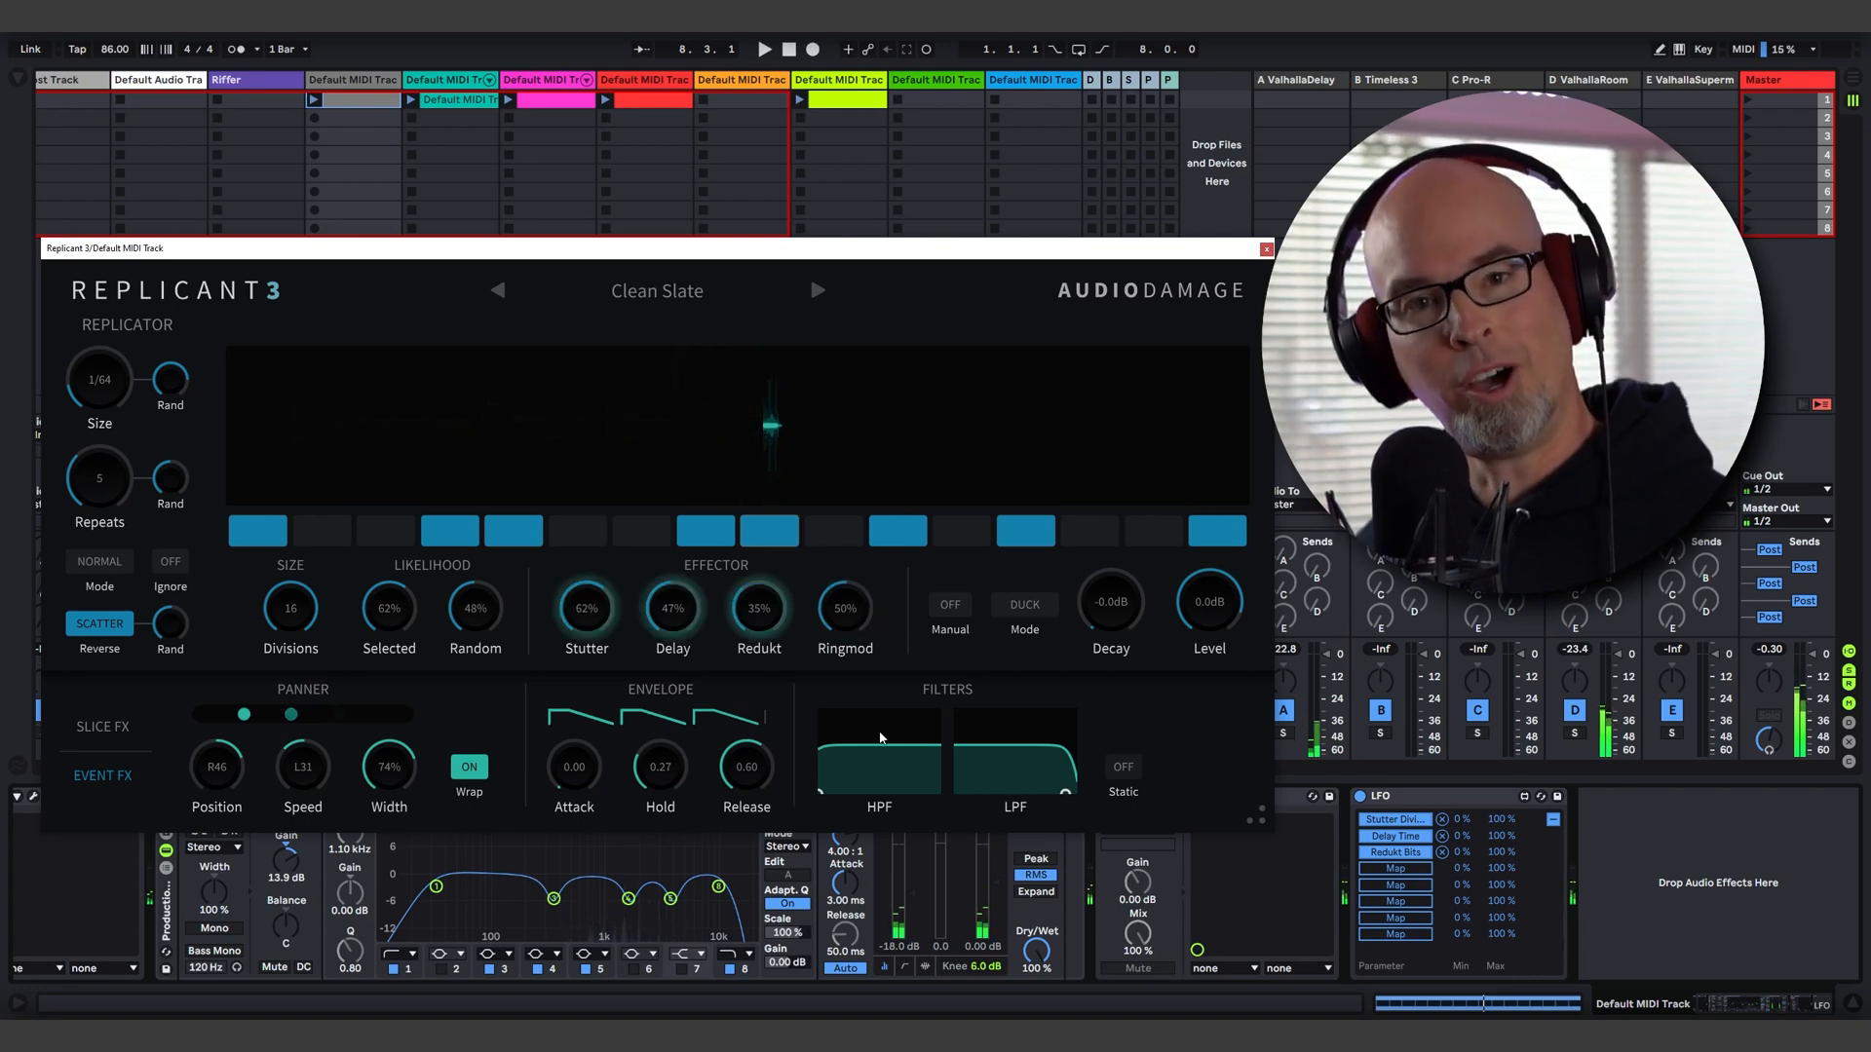
Step: Raise the high-pass cutoff, give the low-pass filter a resonant peak at a lower cutoff, and restart playback
{"action": "left_click_drag", "start_coordinate": [913, 735], "coordinate": [1030, 782]}
{"action": "key", "text": "space"}
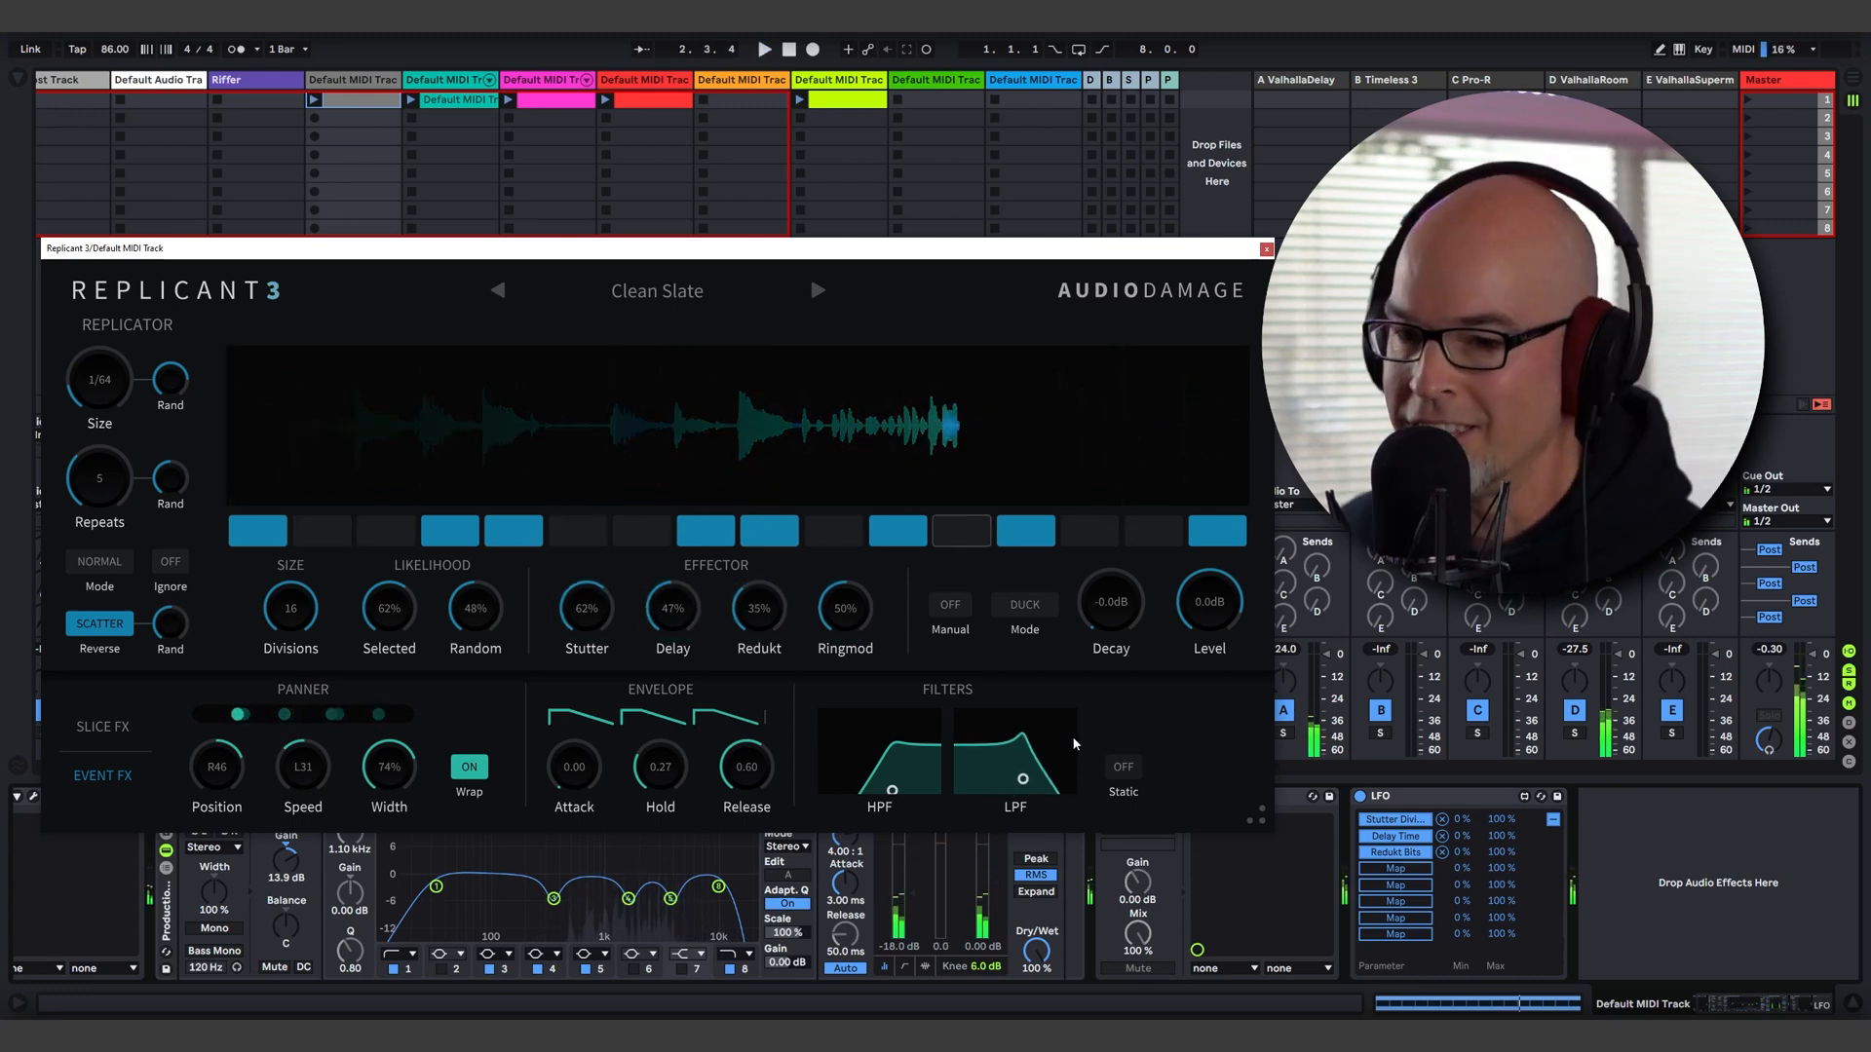
{"action": "key", "text": "space"}
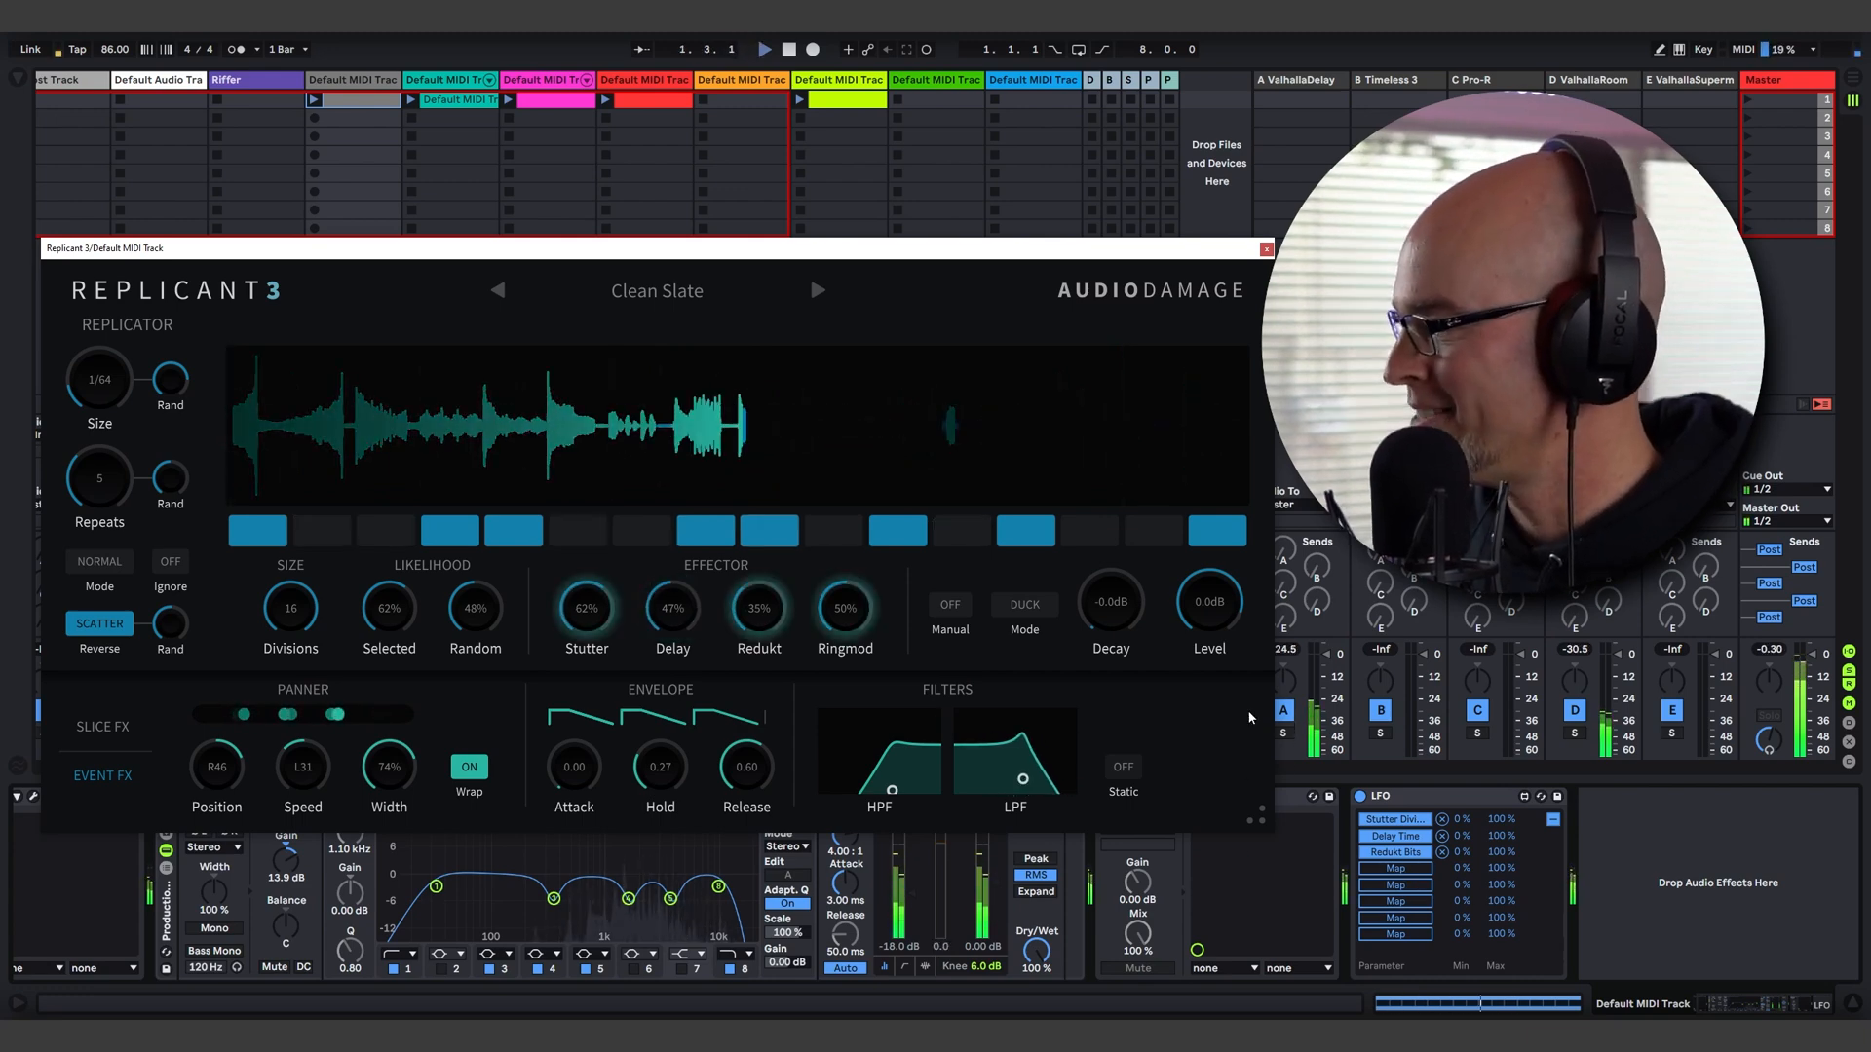
Step: Map the LFO's fourth and fifth slots to Replicant 3's Filter LP Freq and Filter HP Freq, and reopen its interface
{"action": "left_click", "coordinate": [1266, 248]}
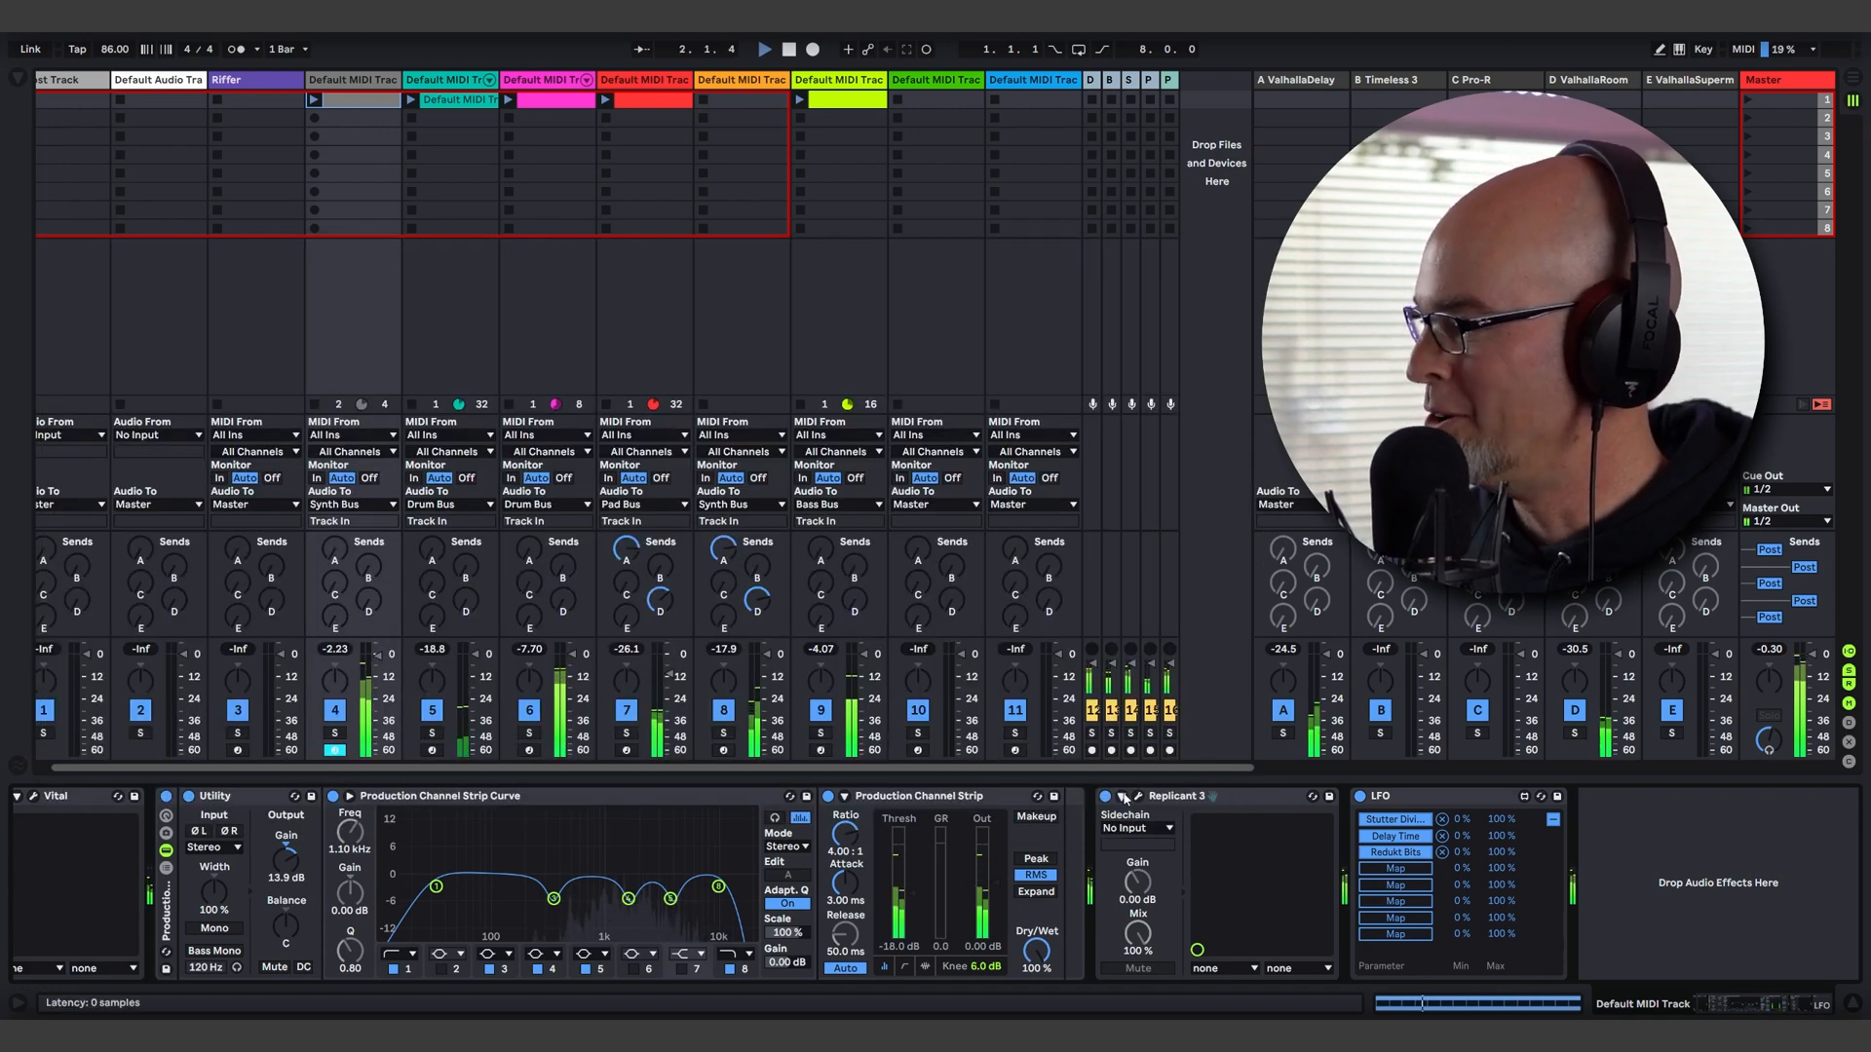
{"action": "left_click_drag", "start_coordinate": [1706, 1011], "coordinate": [1796, 1001]}
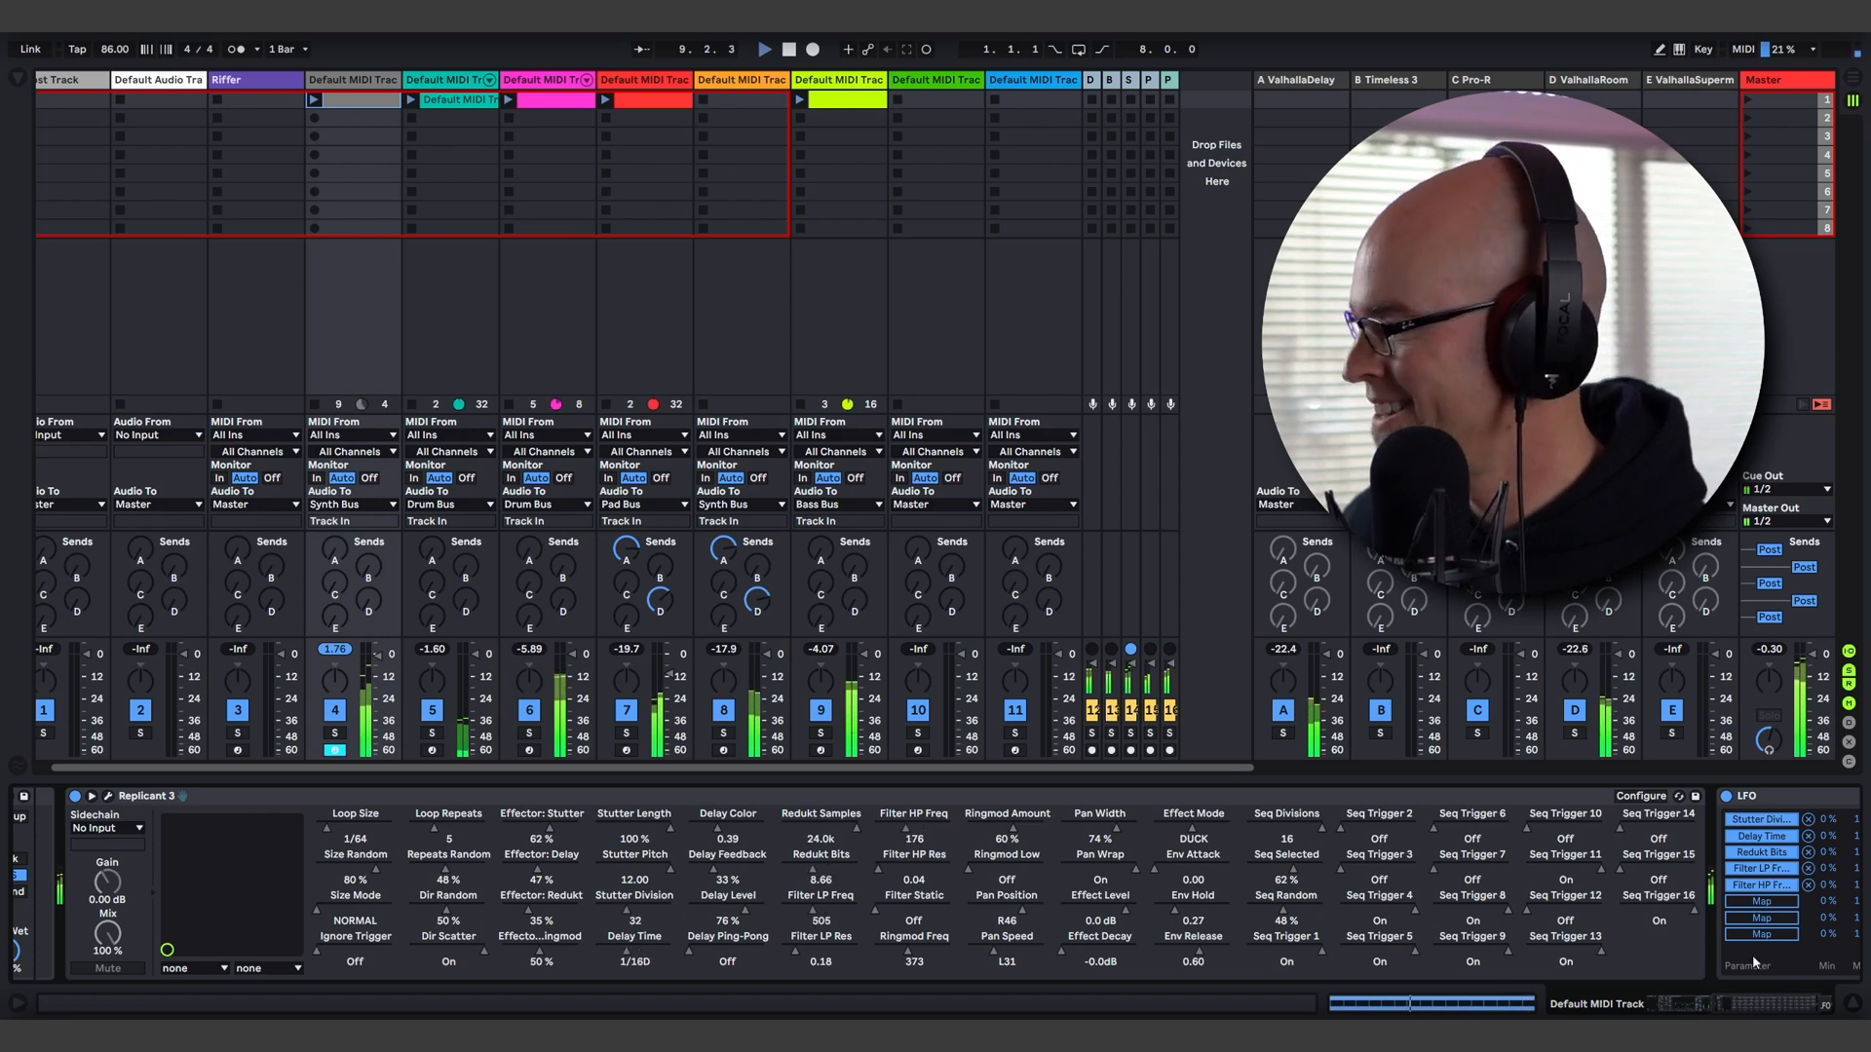
{"action": "left_click", "coordinate": [92, 796]}
{"action": "left_click", "coordinate": [110, 800]}
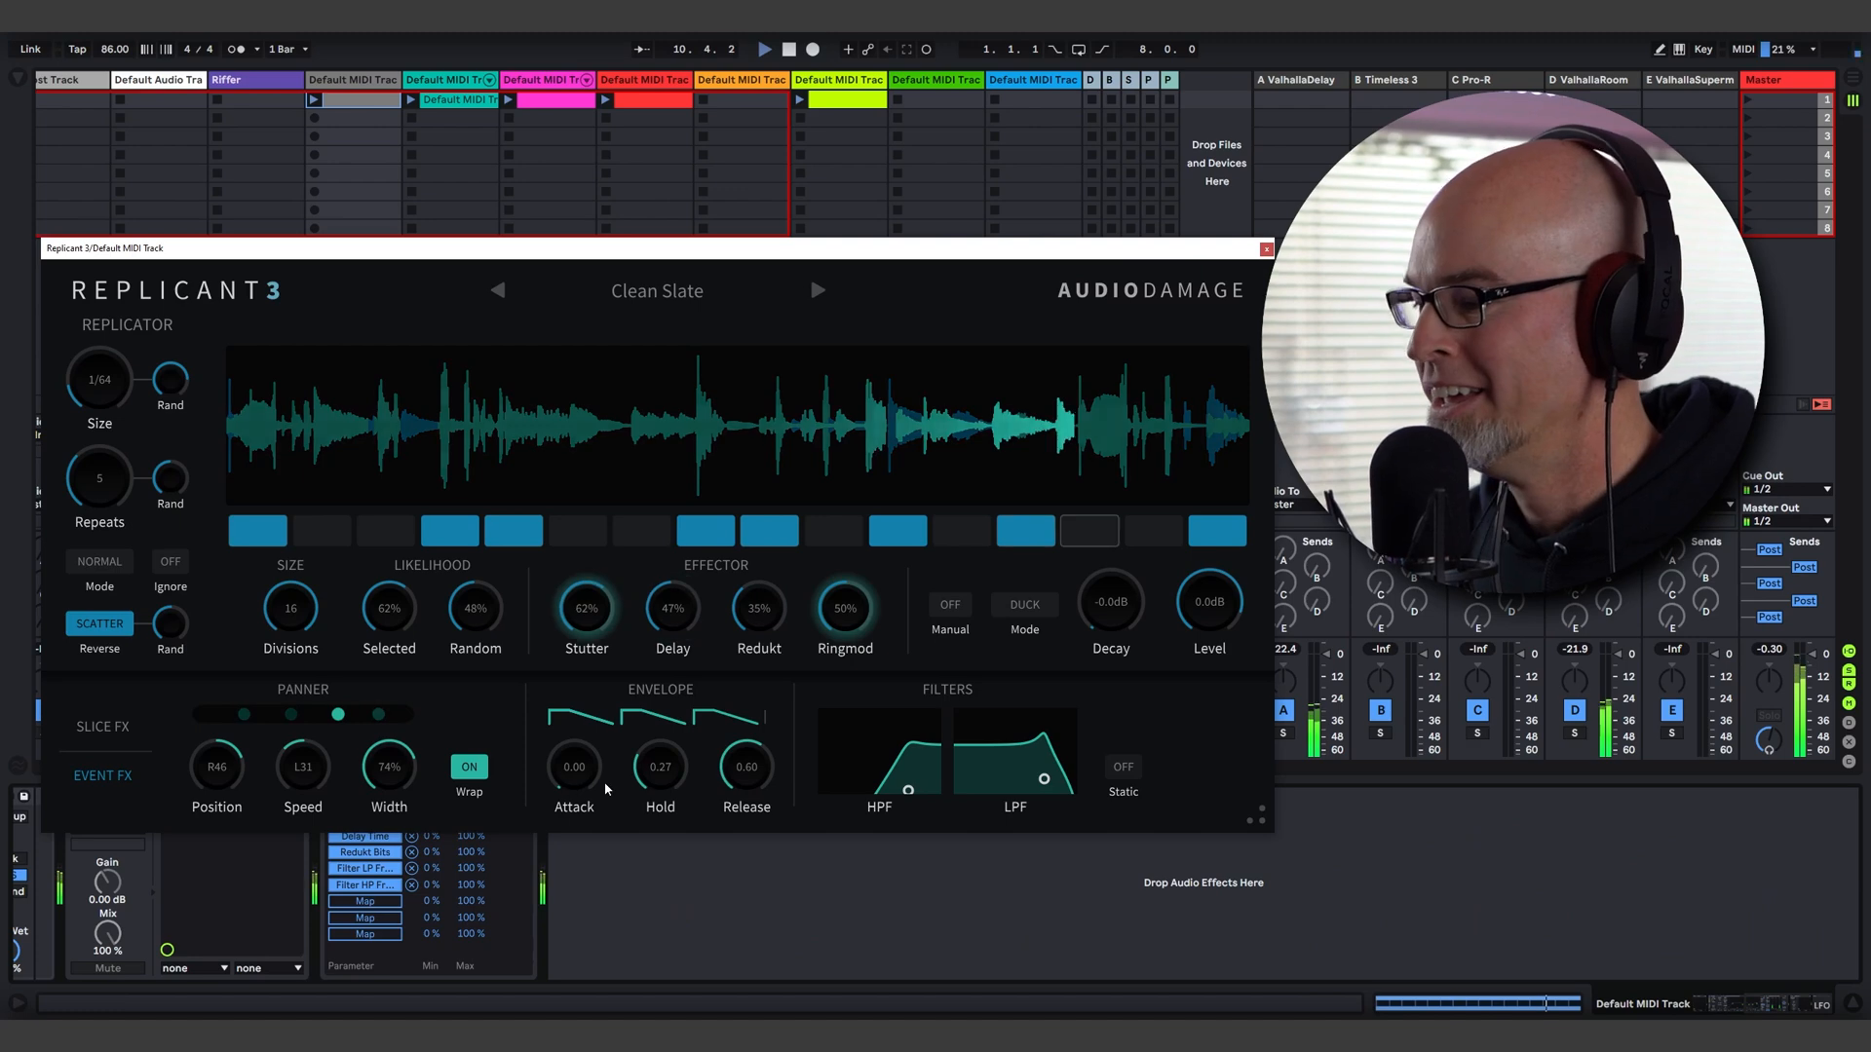
{"action": "left_click_drag", "start_coordinate": [1720, 1013], "coordinate": [1688, 1014]}
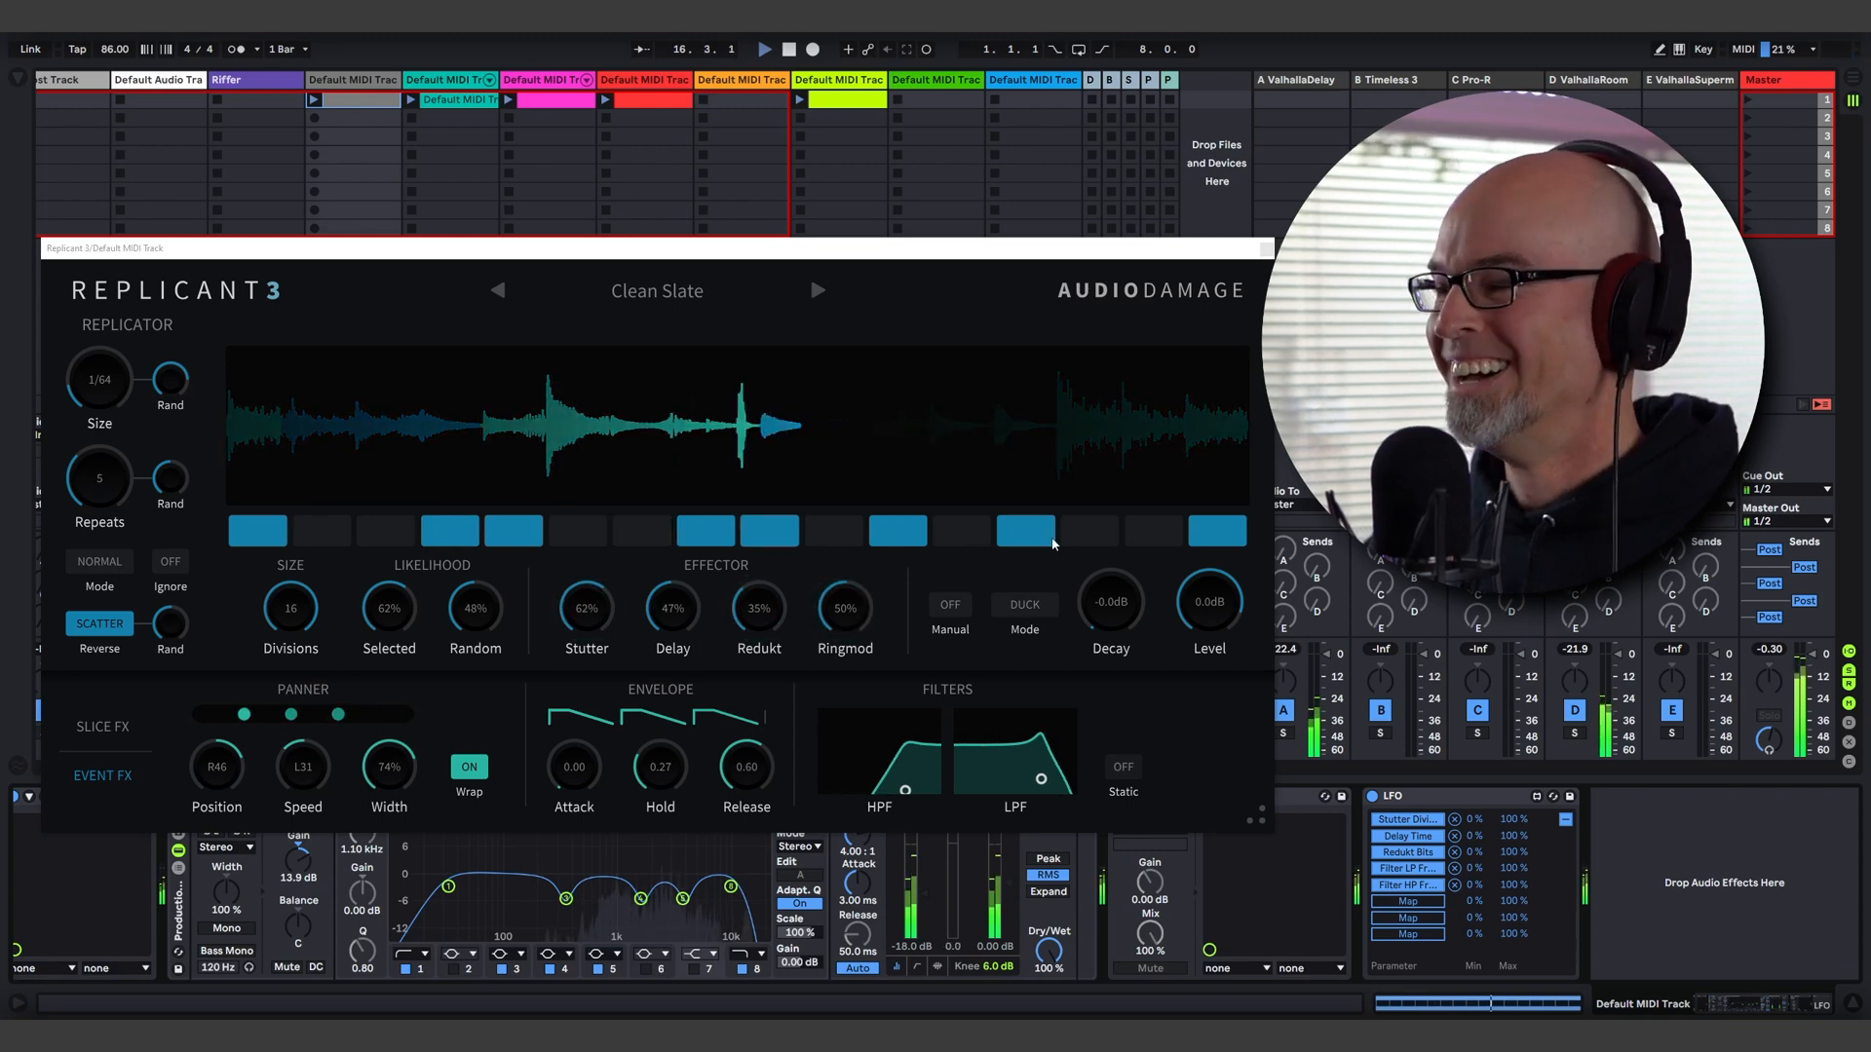
Step: Turn on Manual mode, trigger the 1/16 and other repeat divisions during playback, and turn Manual mode off
{"action": "left_click", "coordinate": [958, 608]}
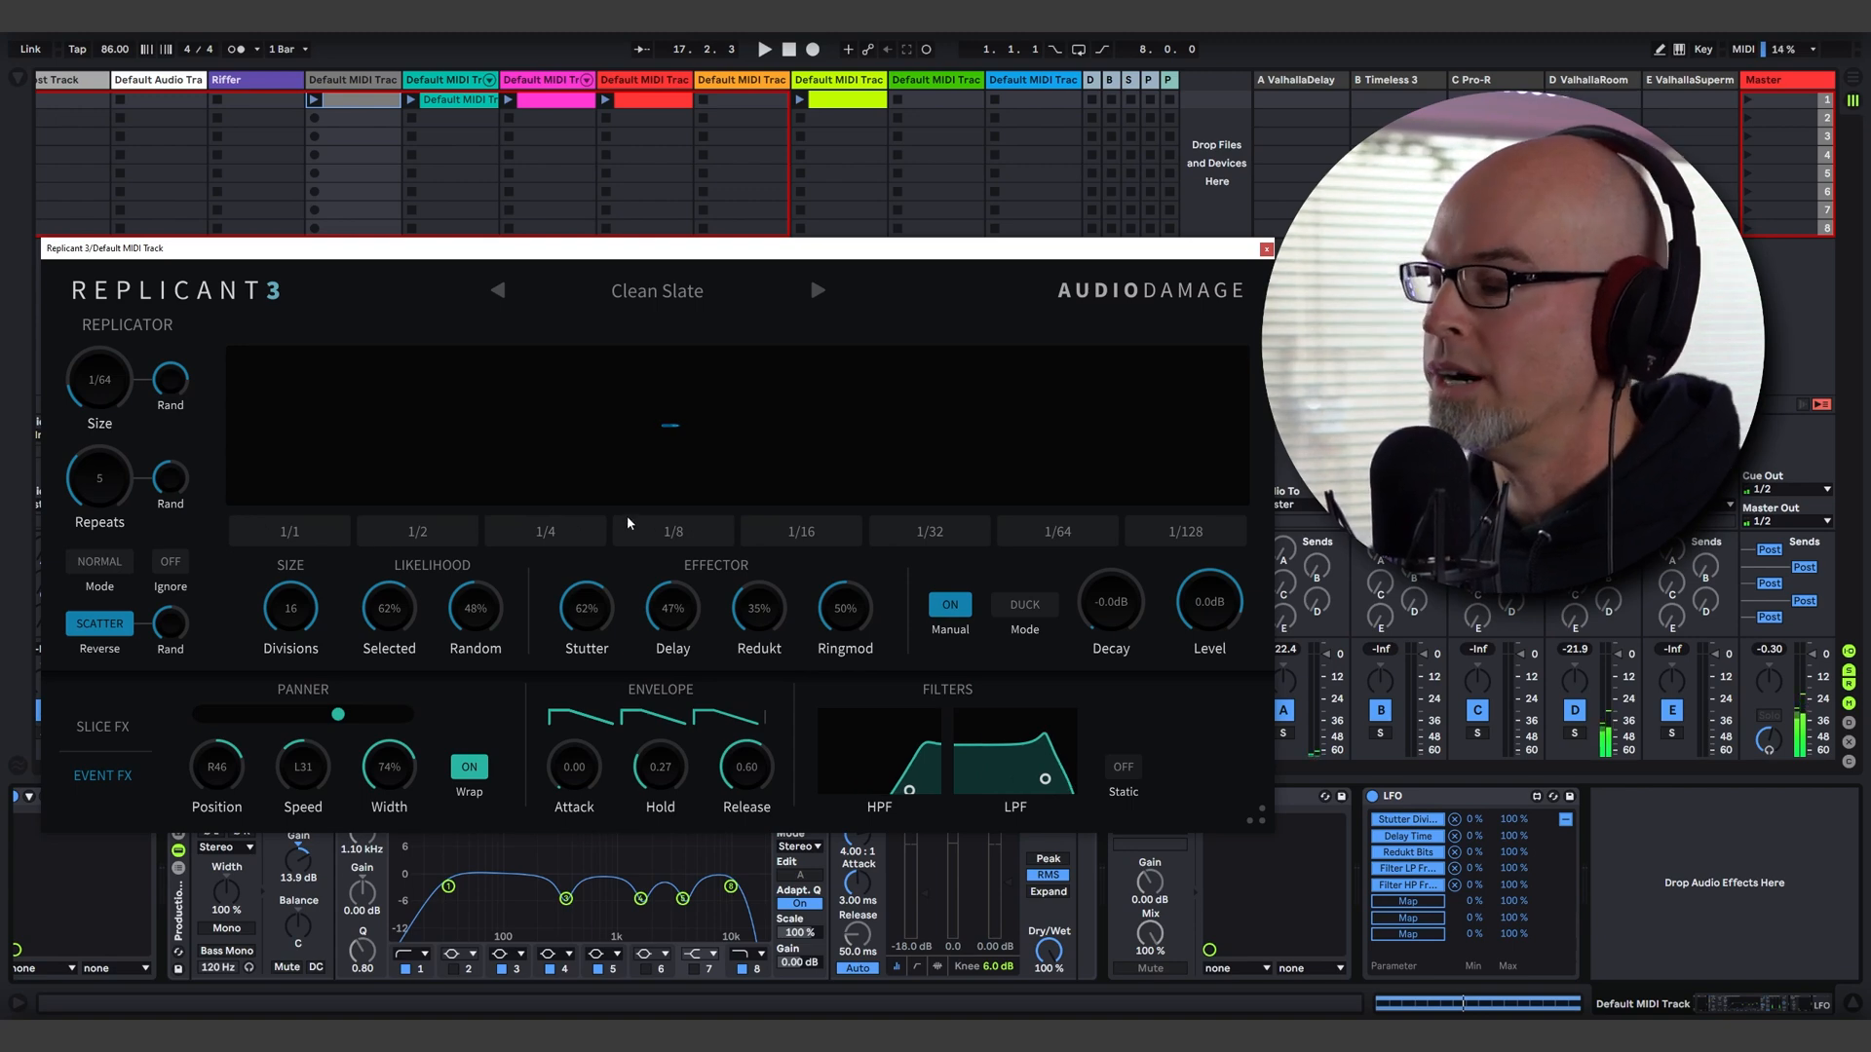
{"action": "key", "text": "space"}
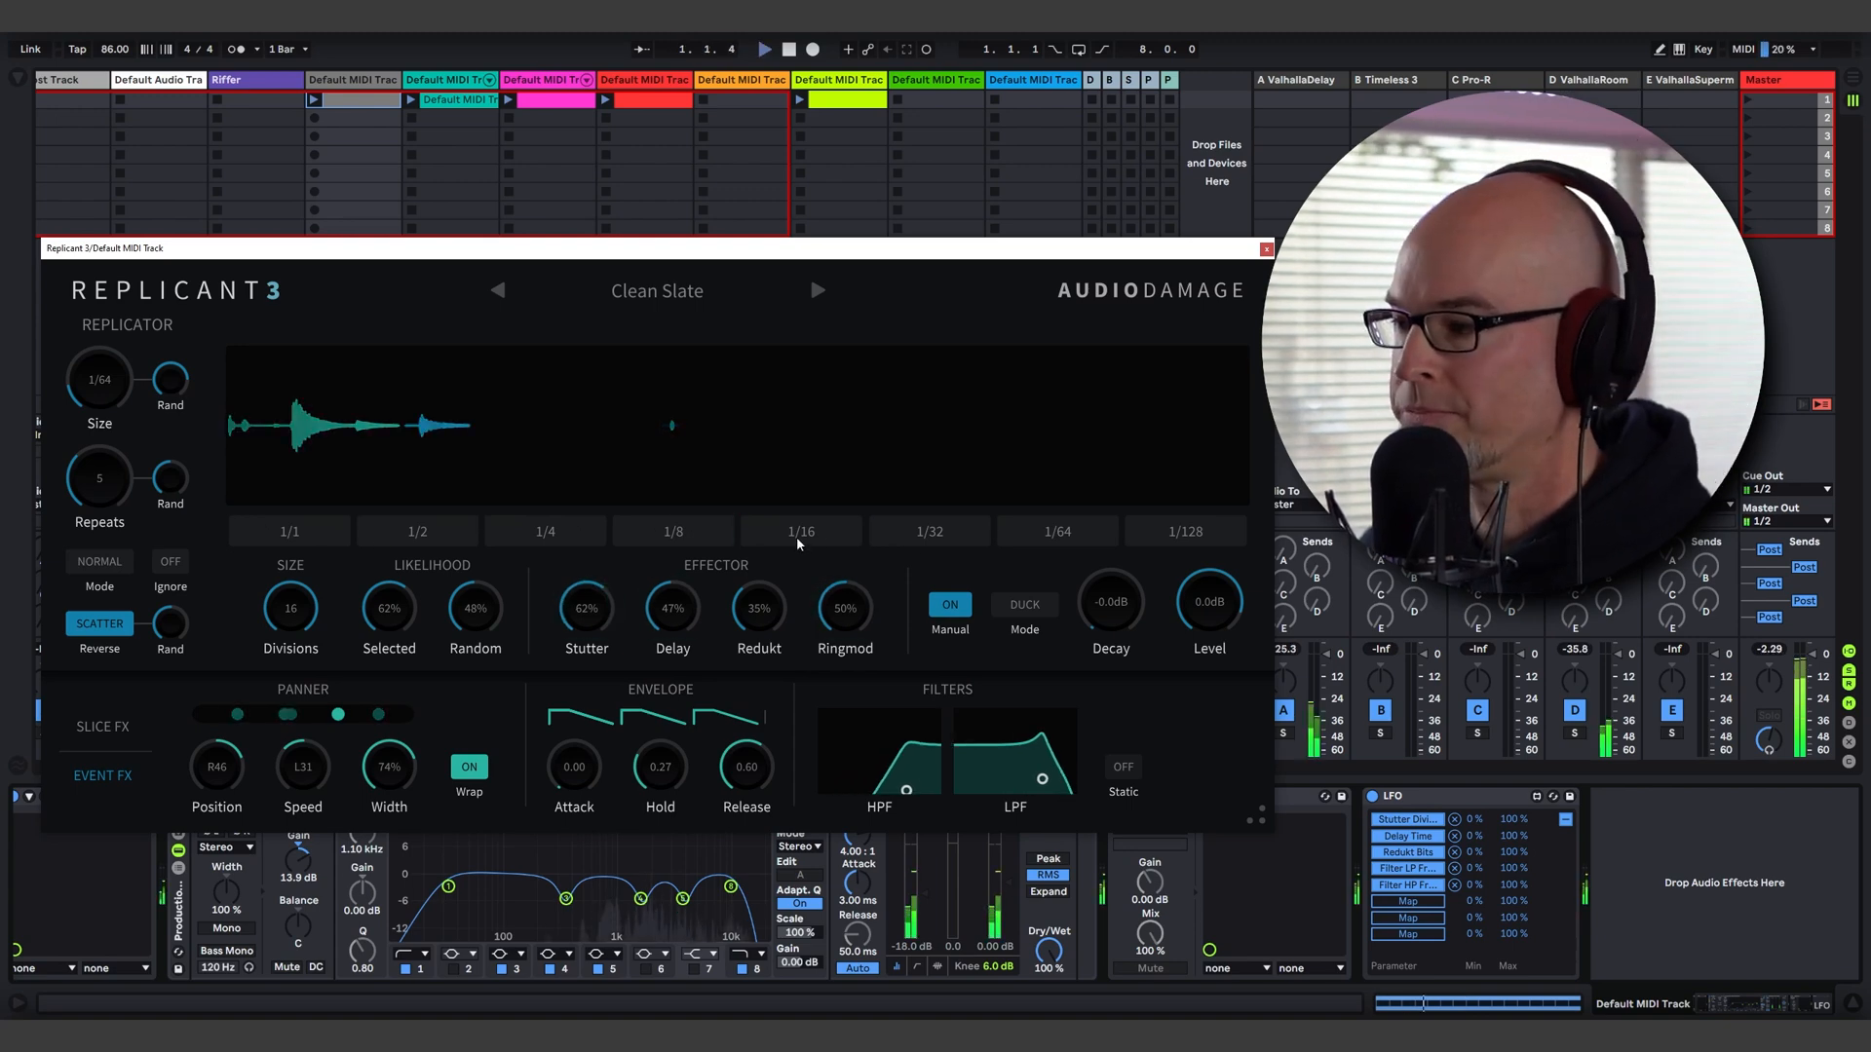
{"action": "left_click", "coordinate": [801, 531]}
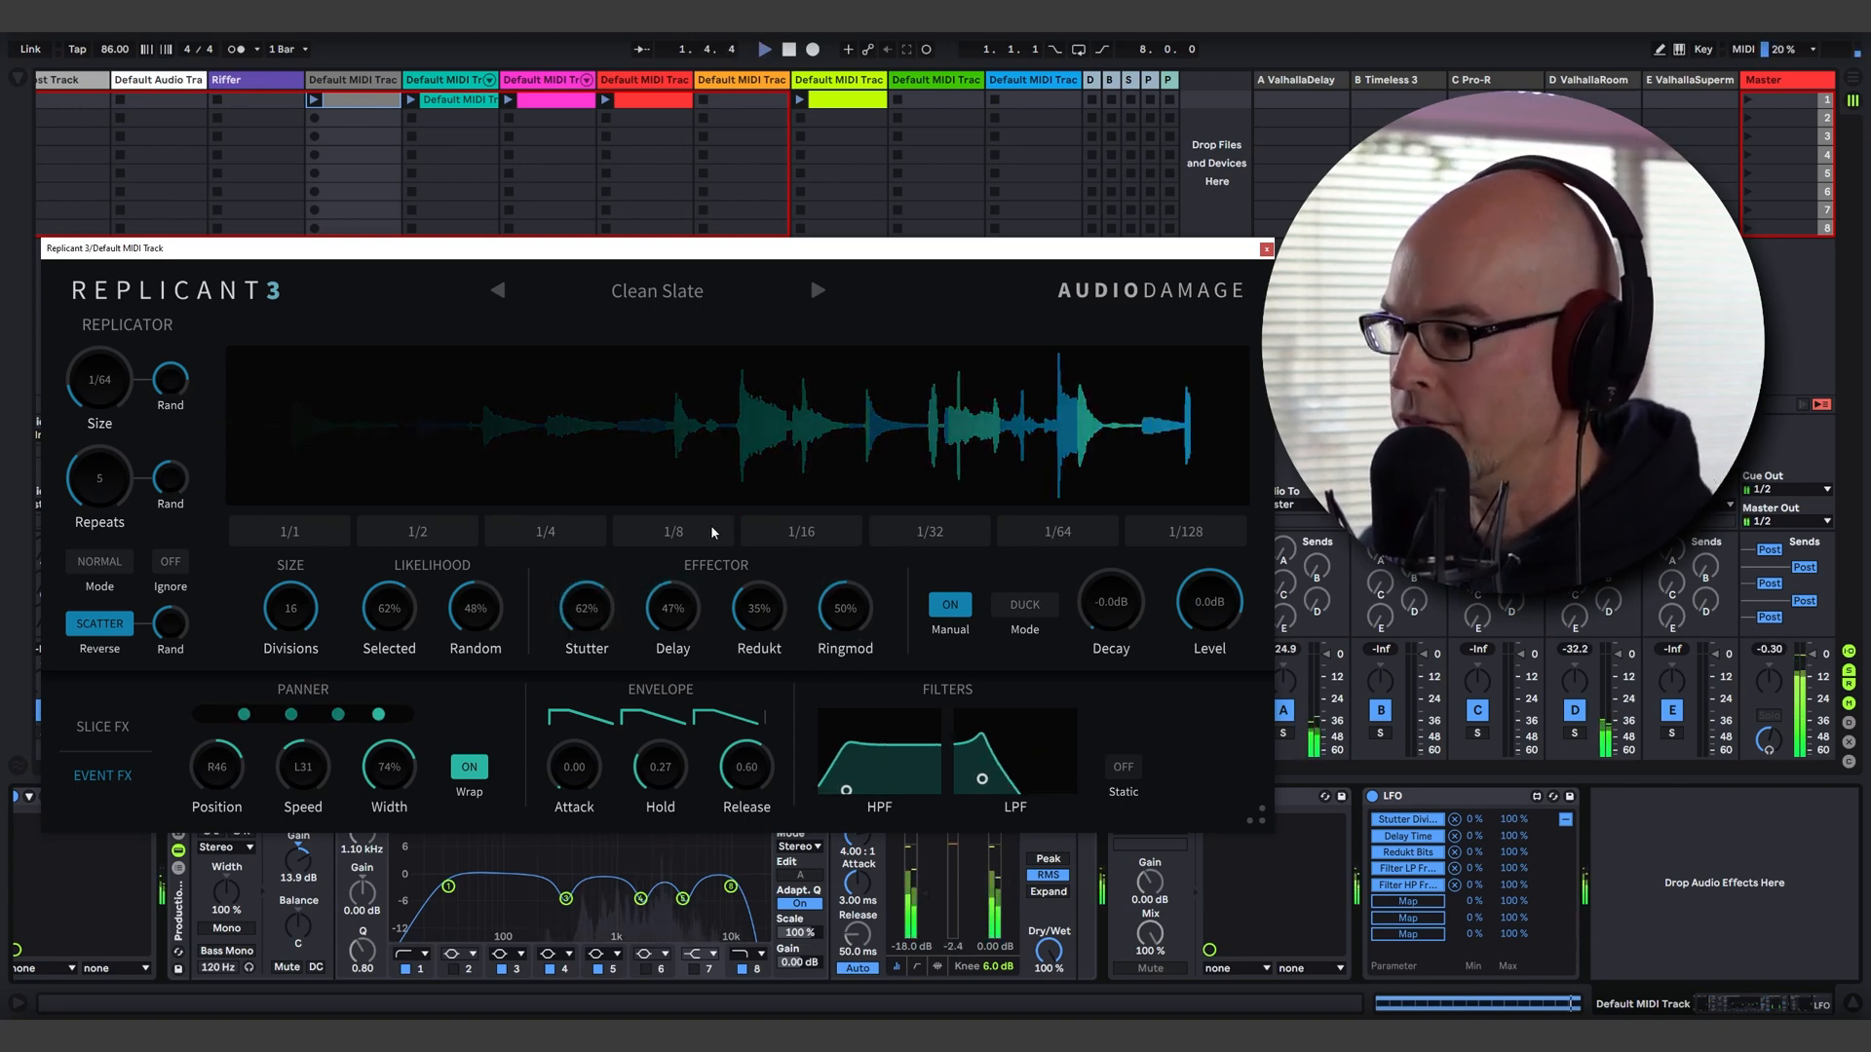
{"action": "left_click", "coordinate": [755, 529]}
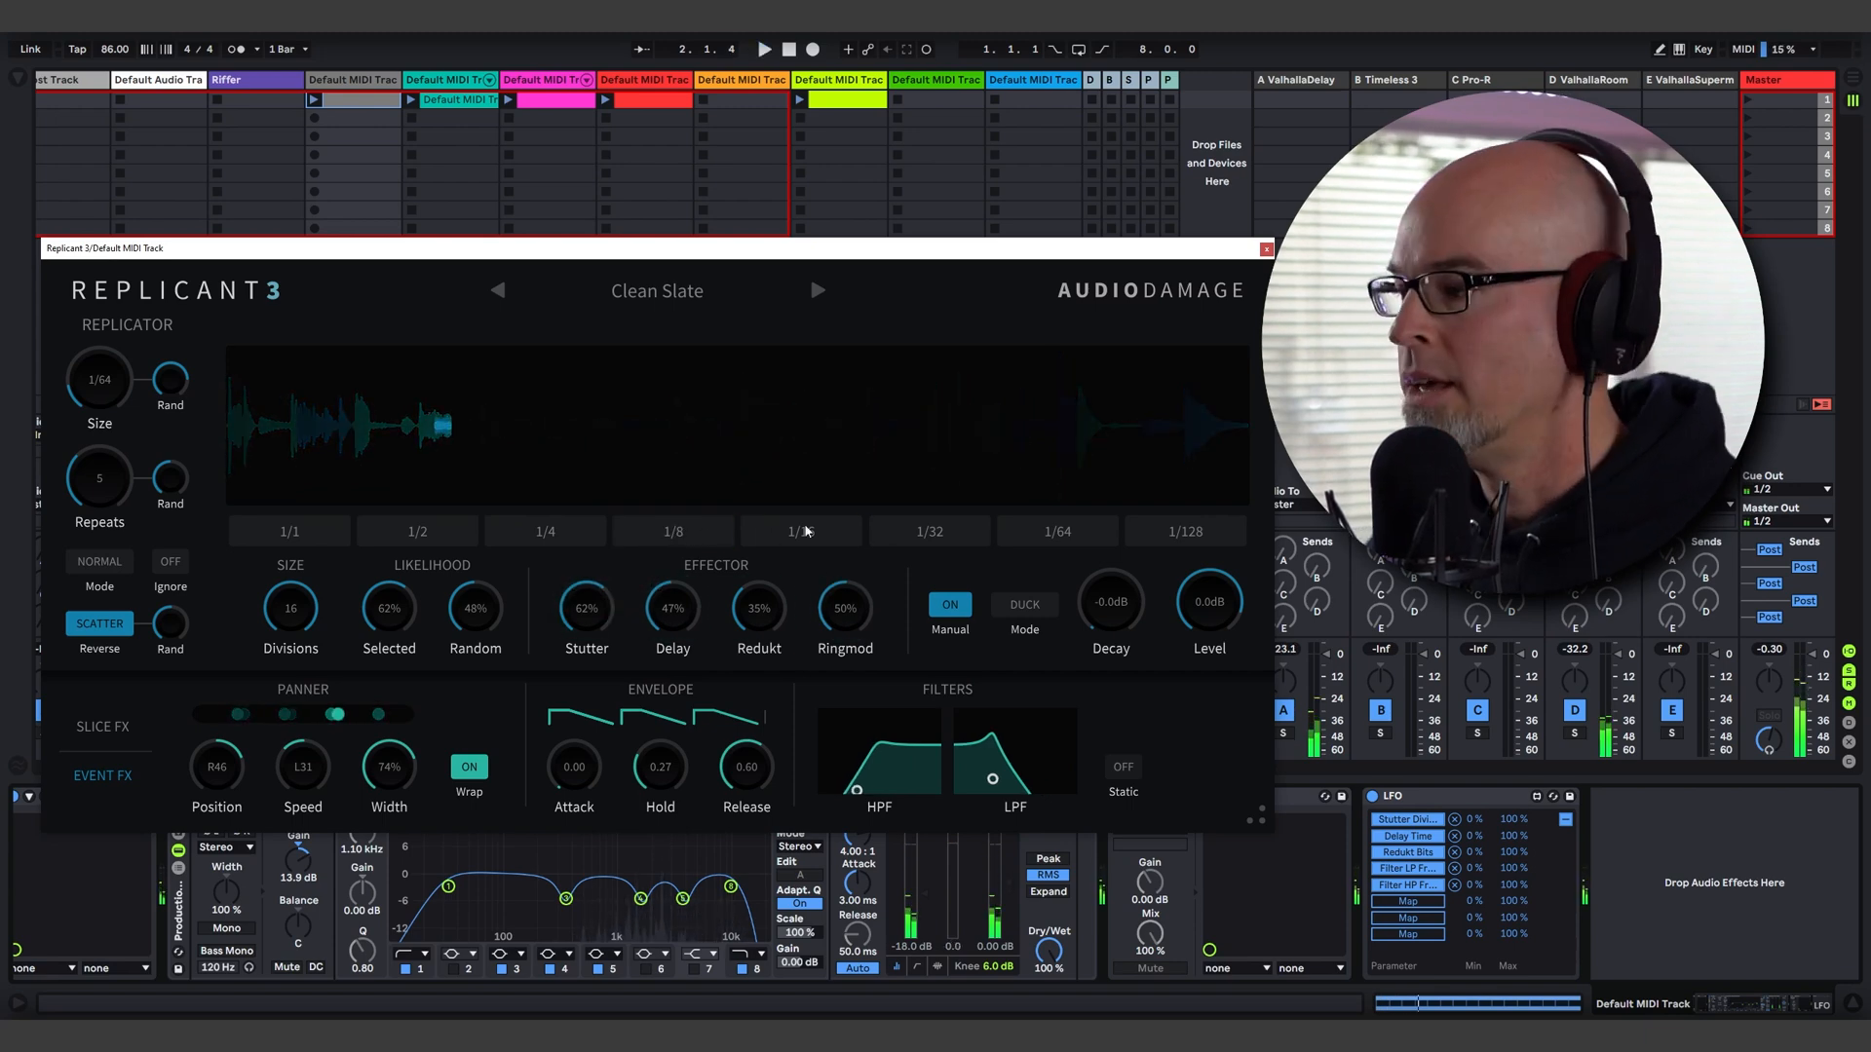
{"action": "left_click", "coordinate": [851, 532]}
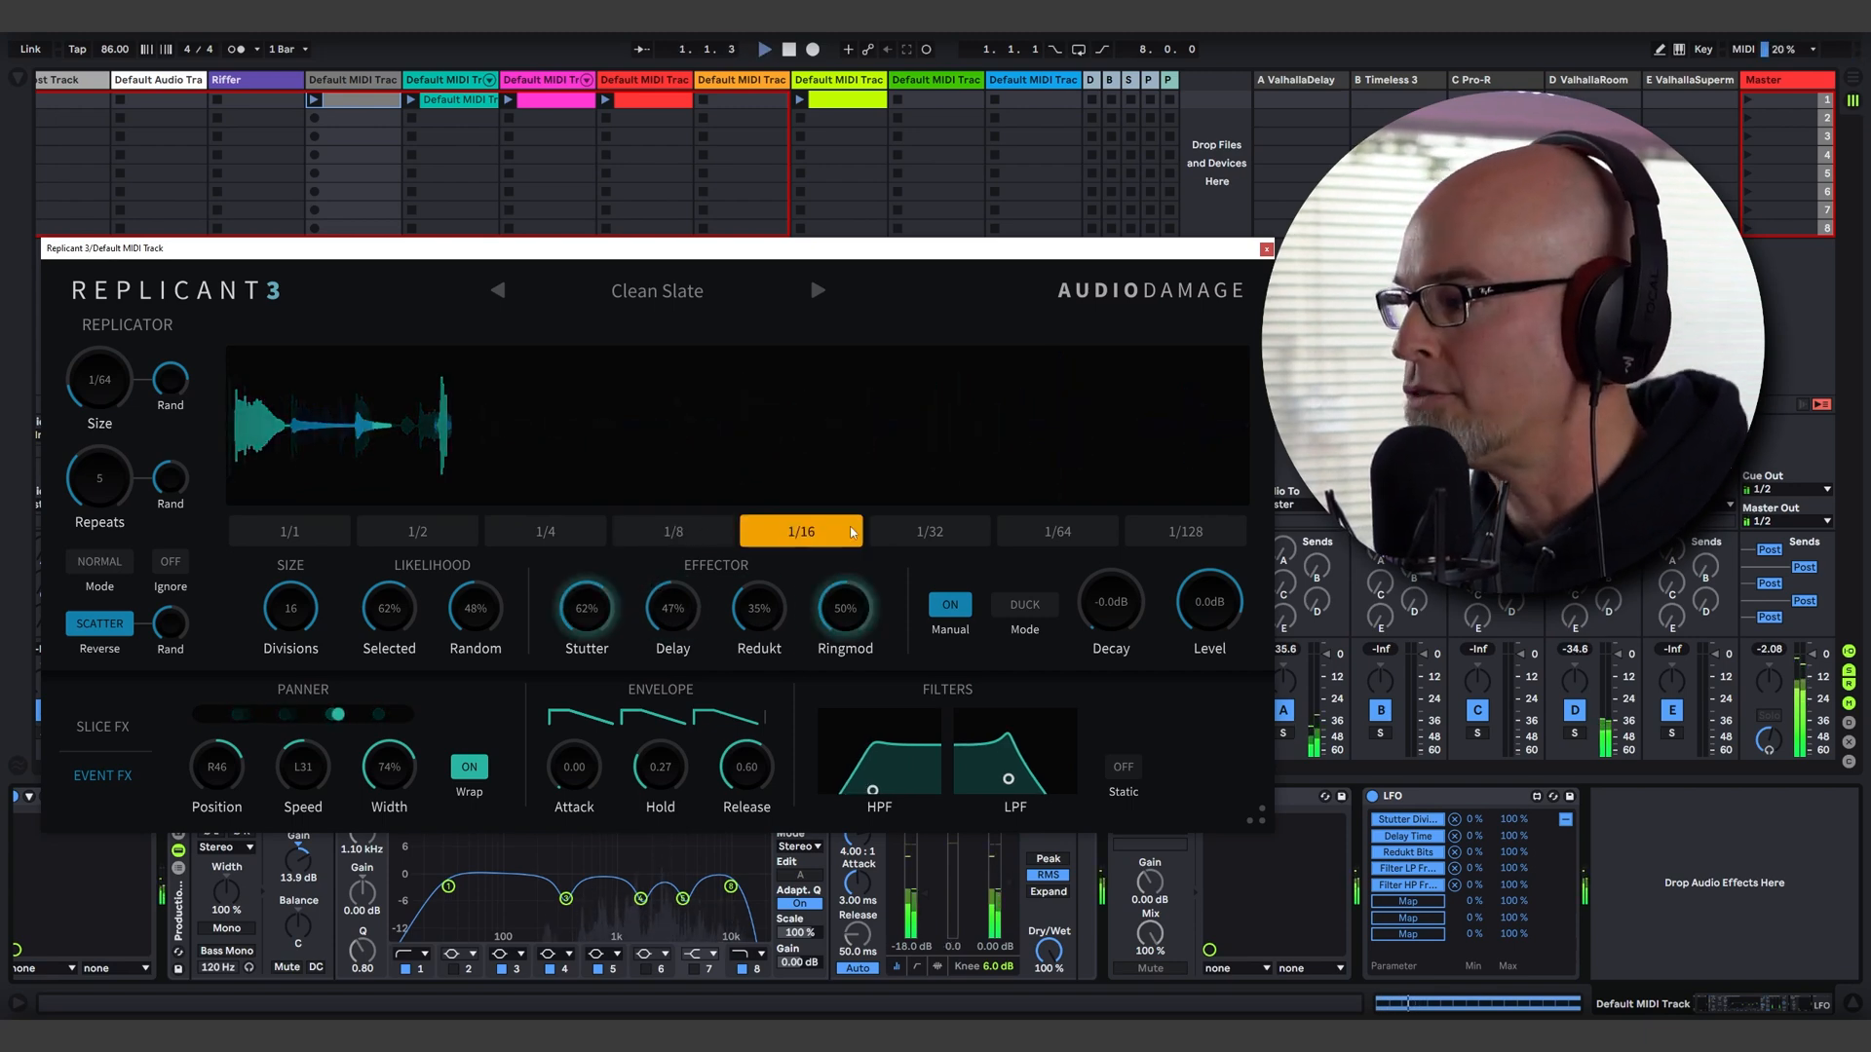
{"action": "left_click", "coordinate": [599, 530]}
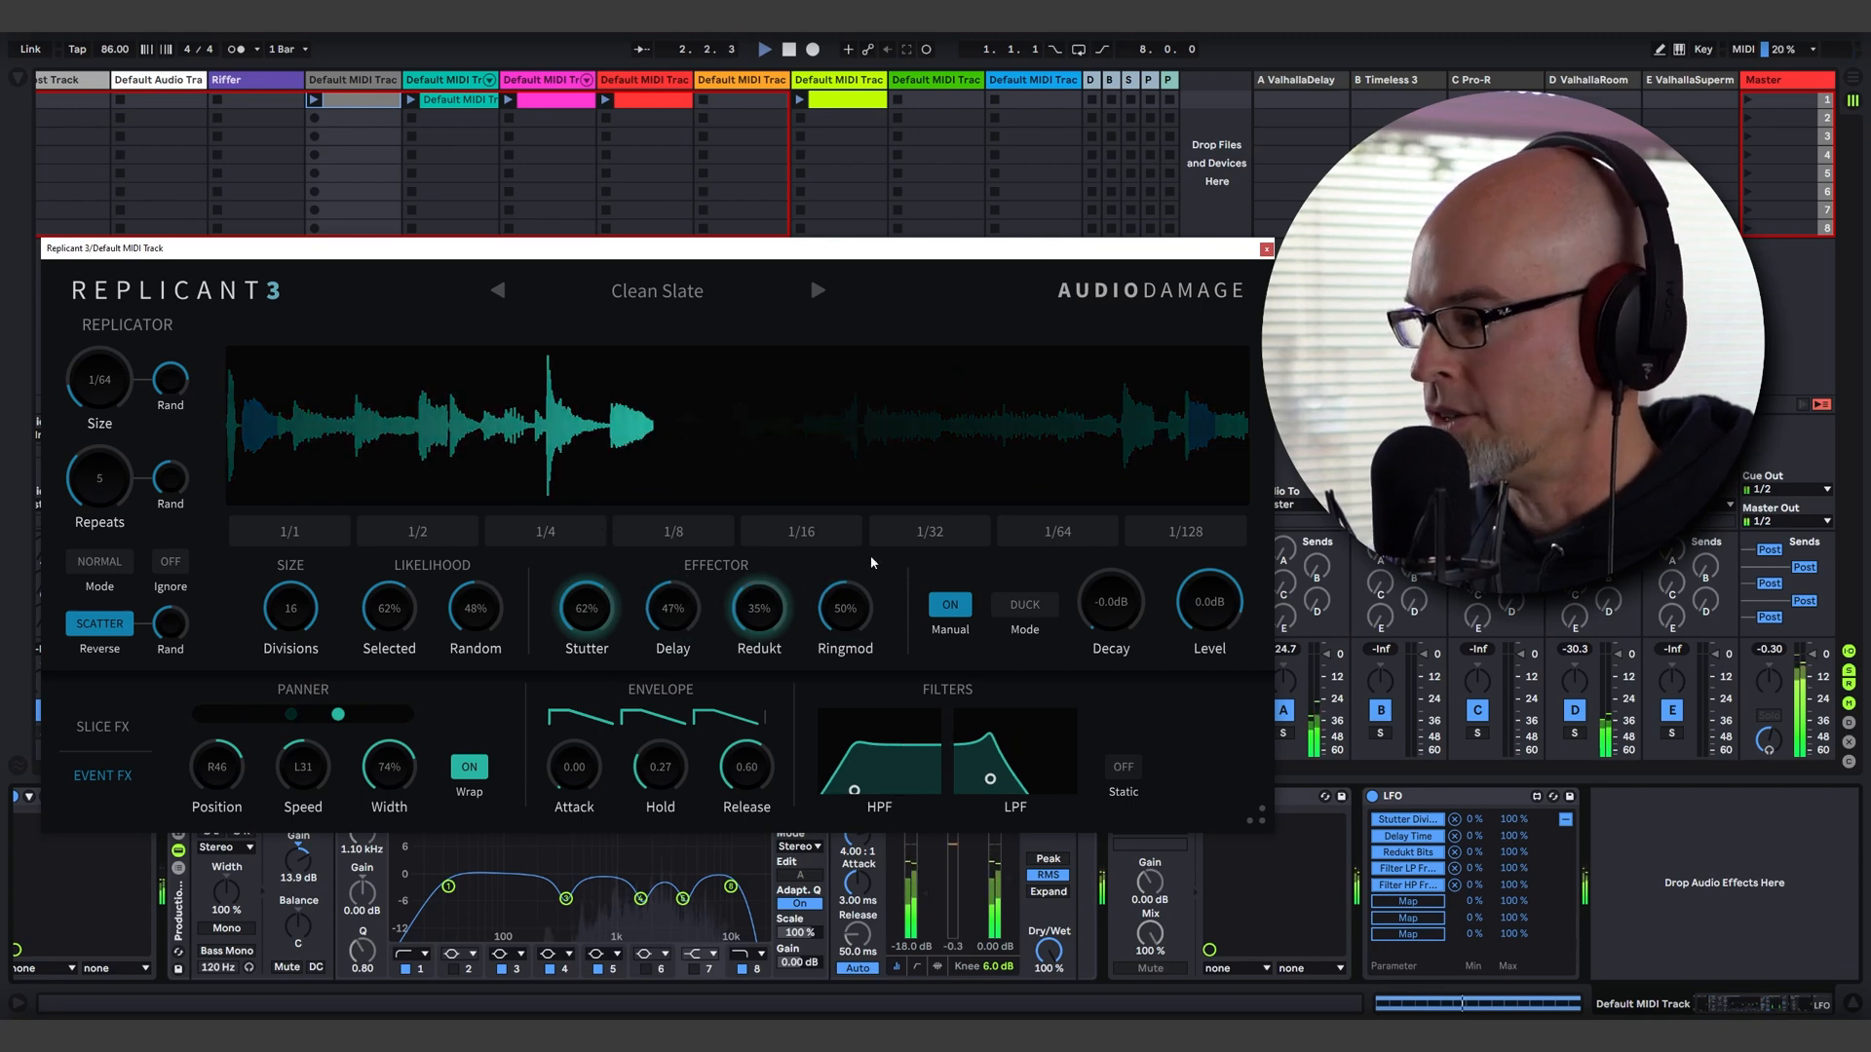
{"action": "left_click", "coordinate": [947, 610]}
Step: Audition the effect Mode options MIX, DUCK and SEND during playback
{"action": "left_click", "coordinate": [1029, 605]}
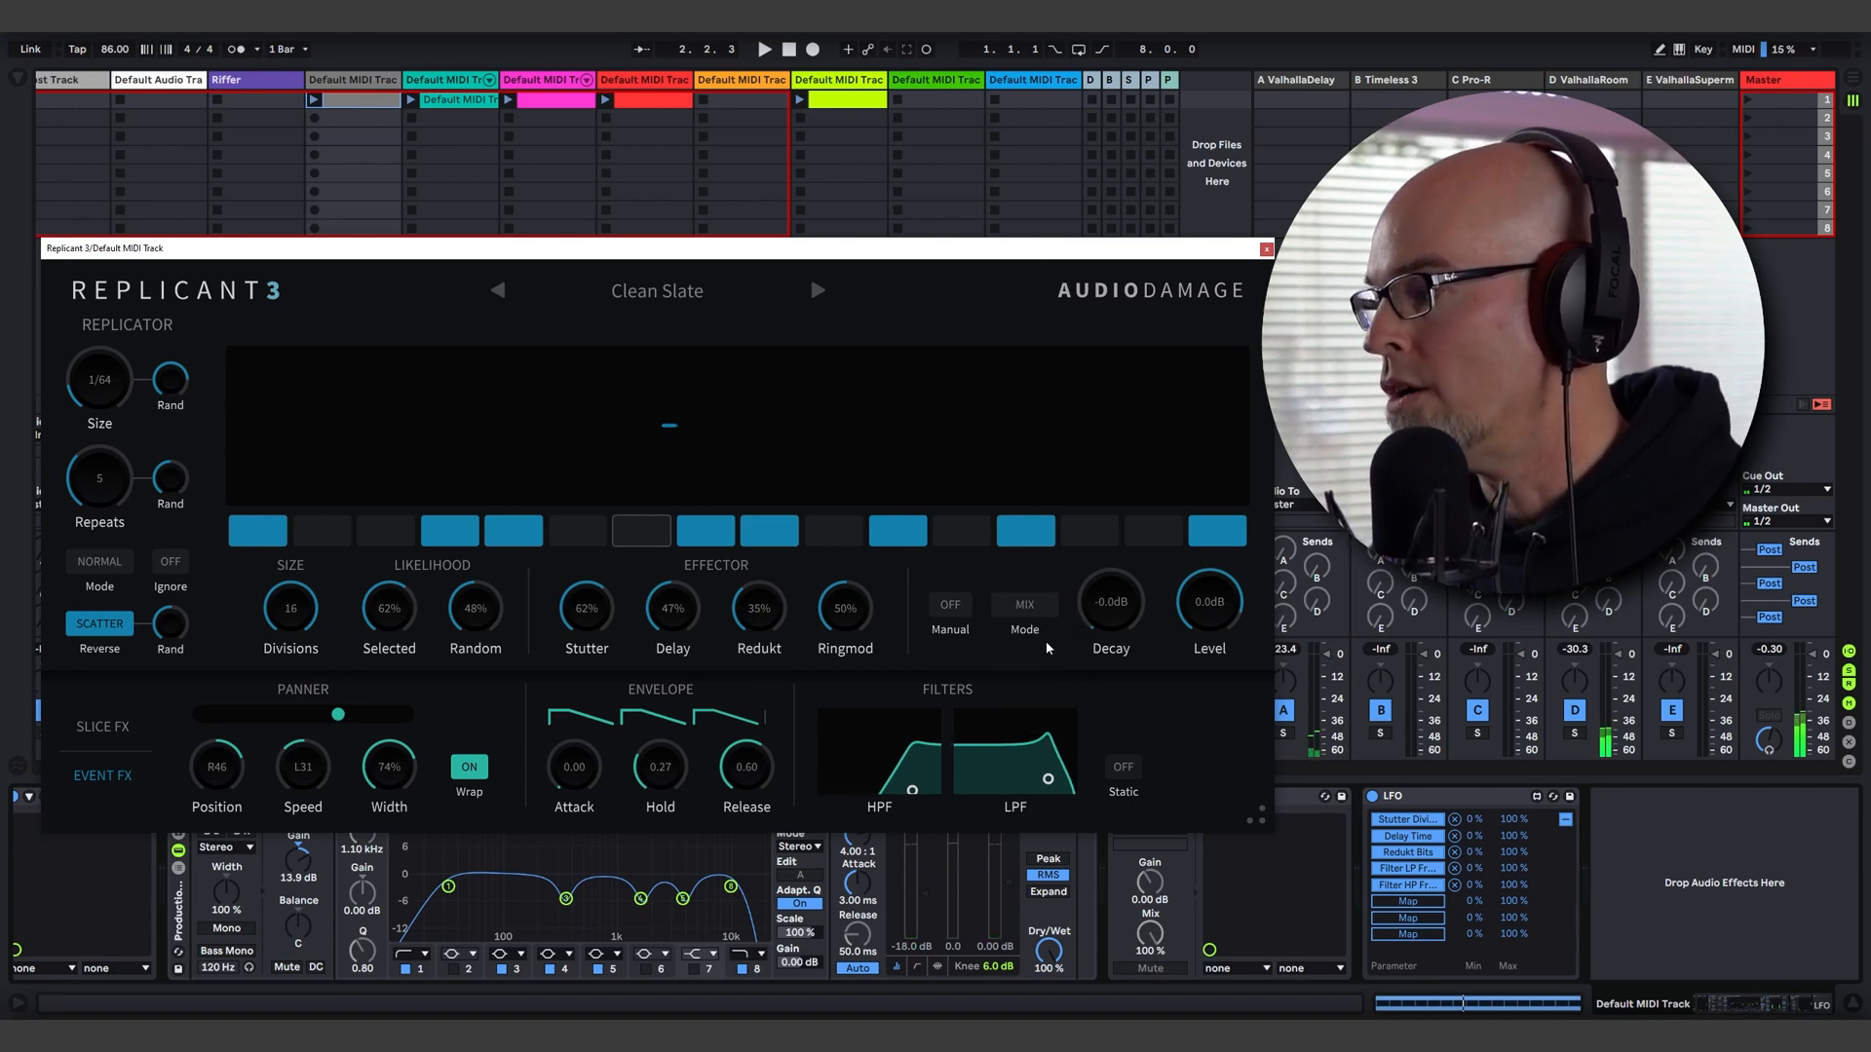
{"action": "key", "text": "space"}
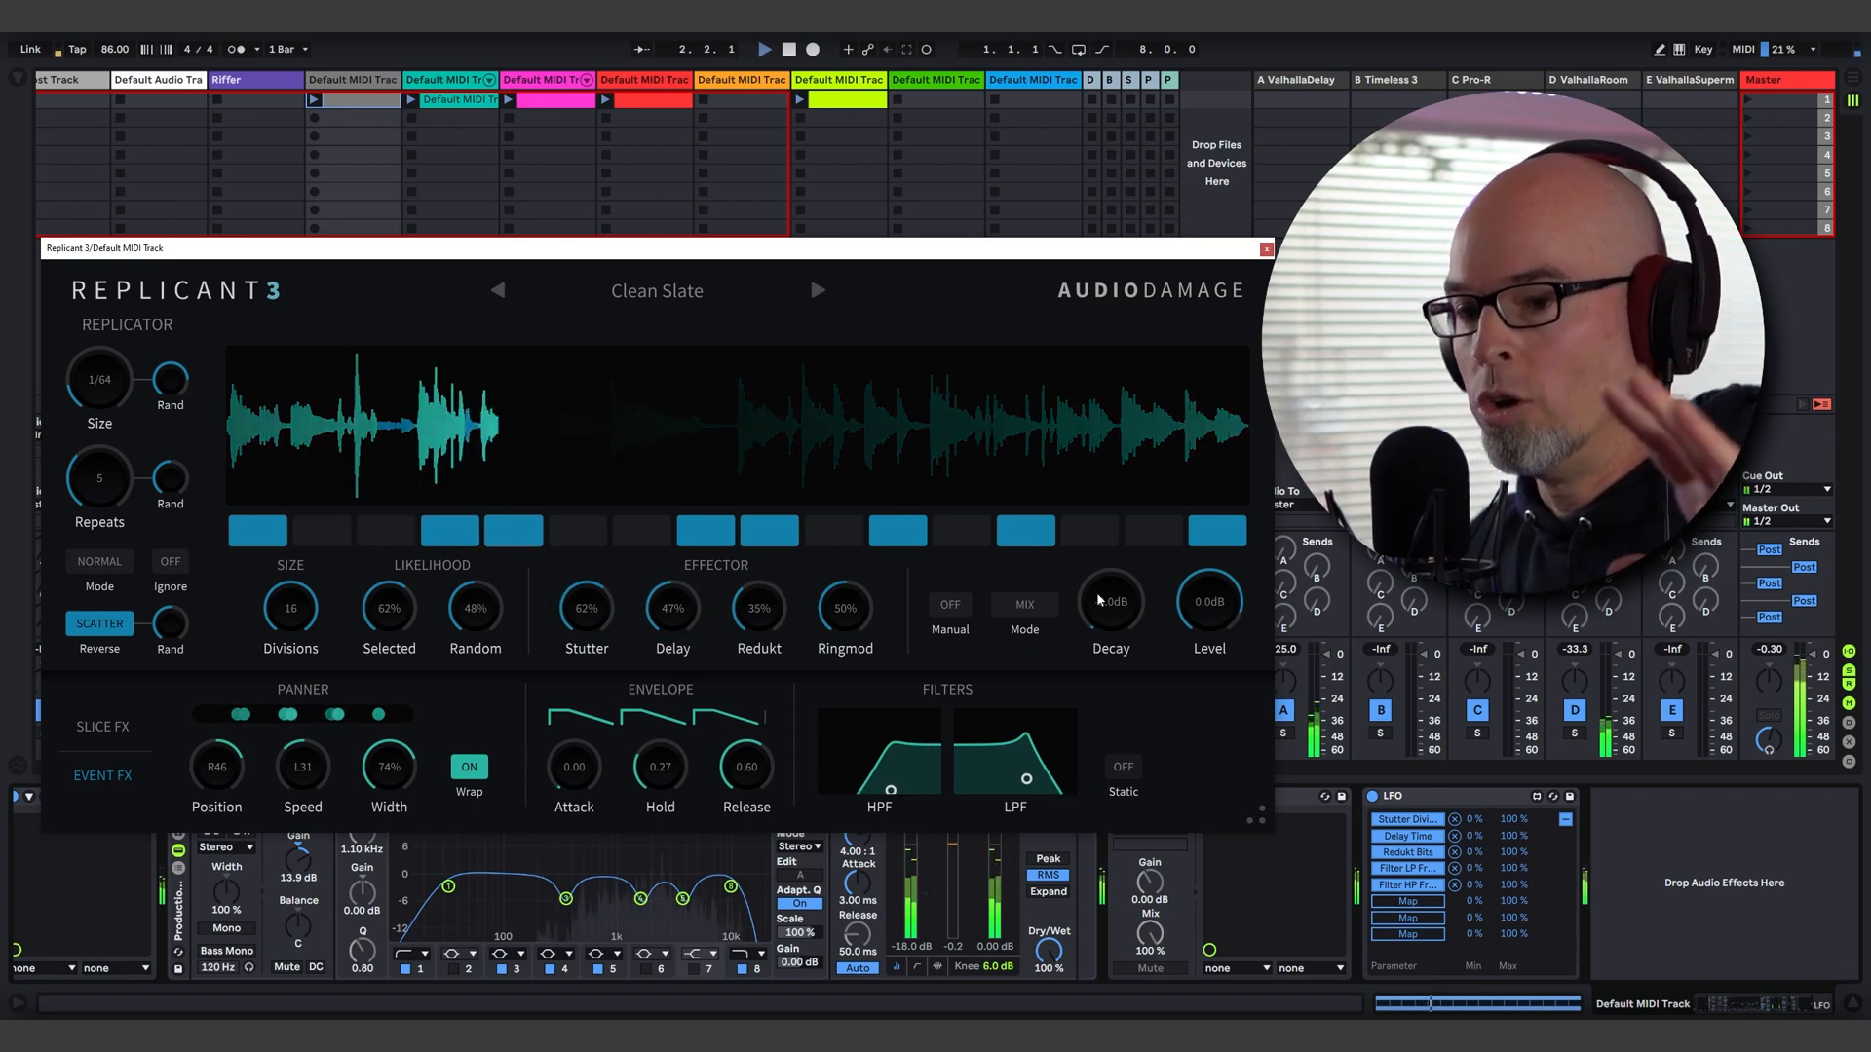
{"action": "left_click", "coordinate": [1025, 604]}
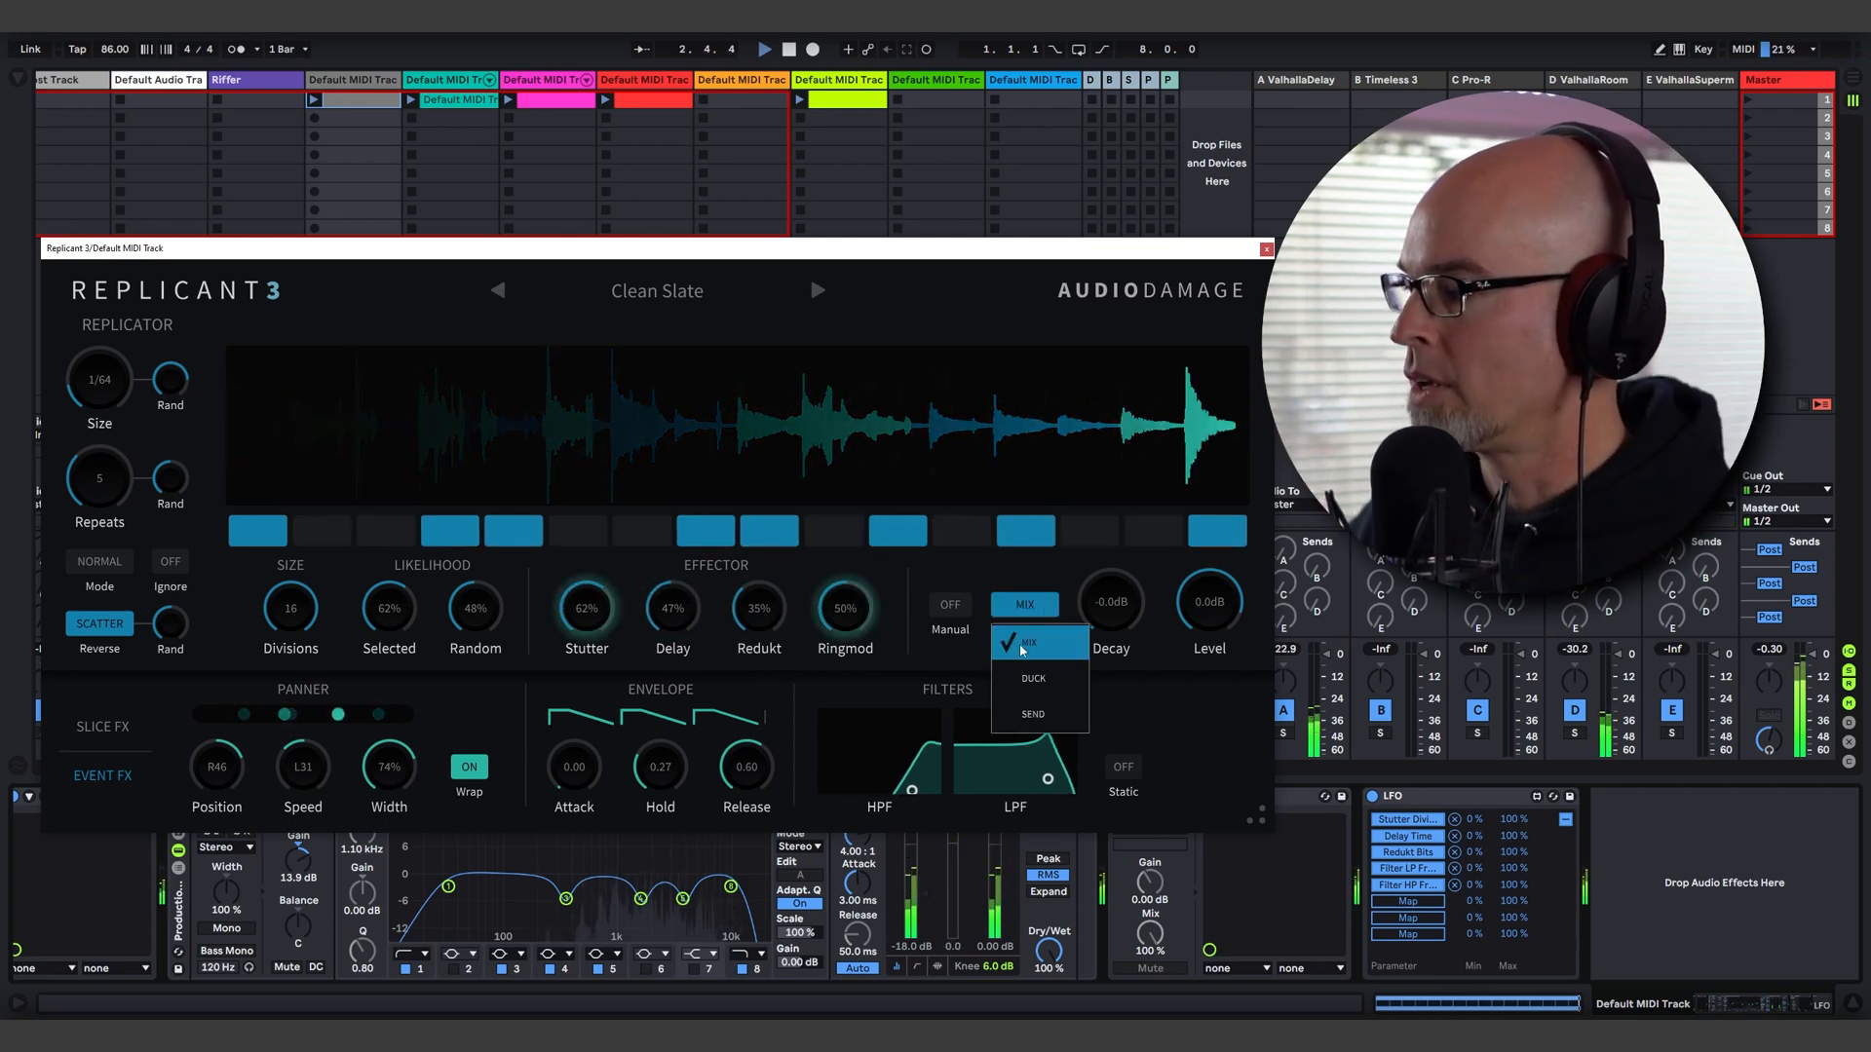
{"action": "left_click", "coordinate": [1033, 666]}
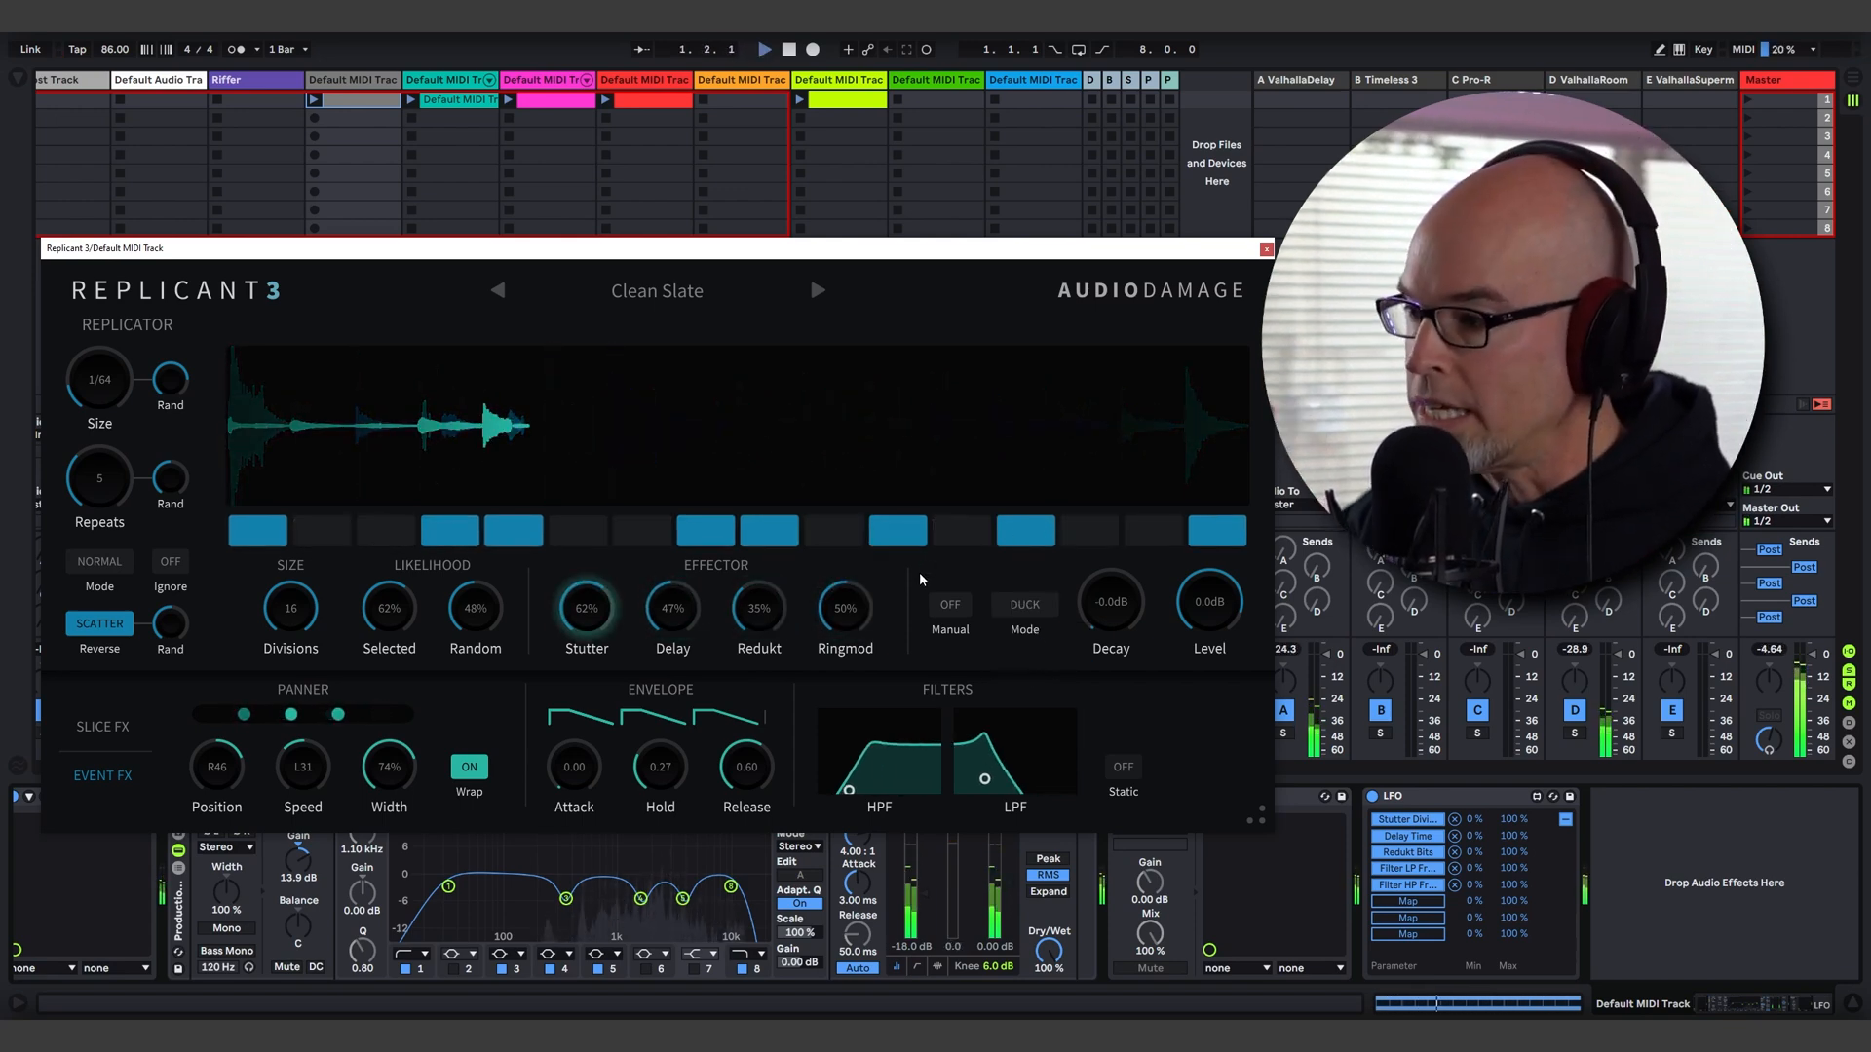
{"action": "left_click", "coordinate": [1019, 602]}
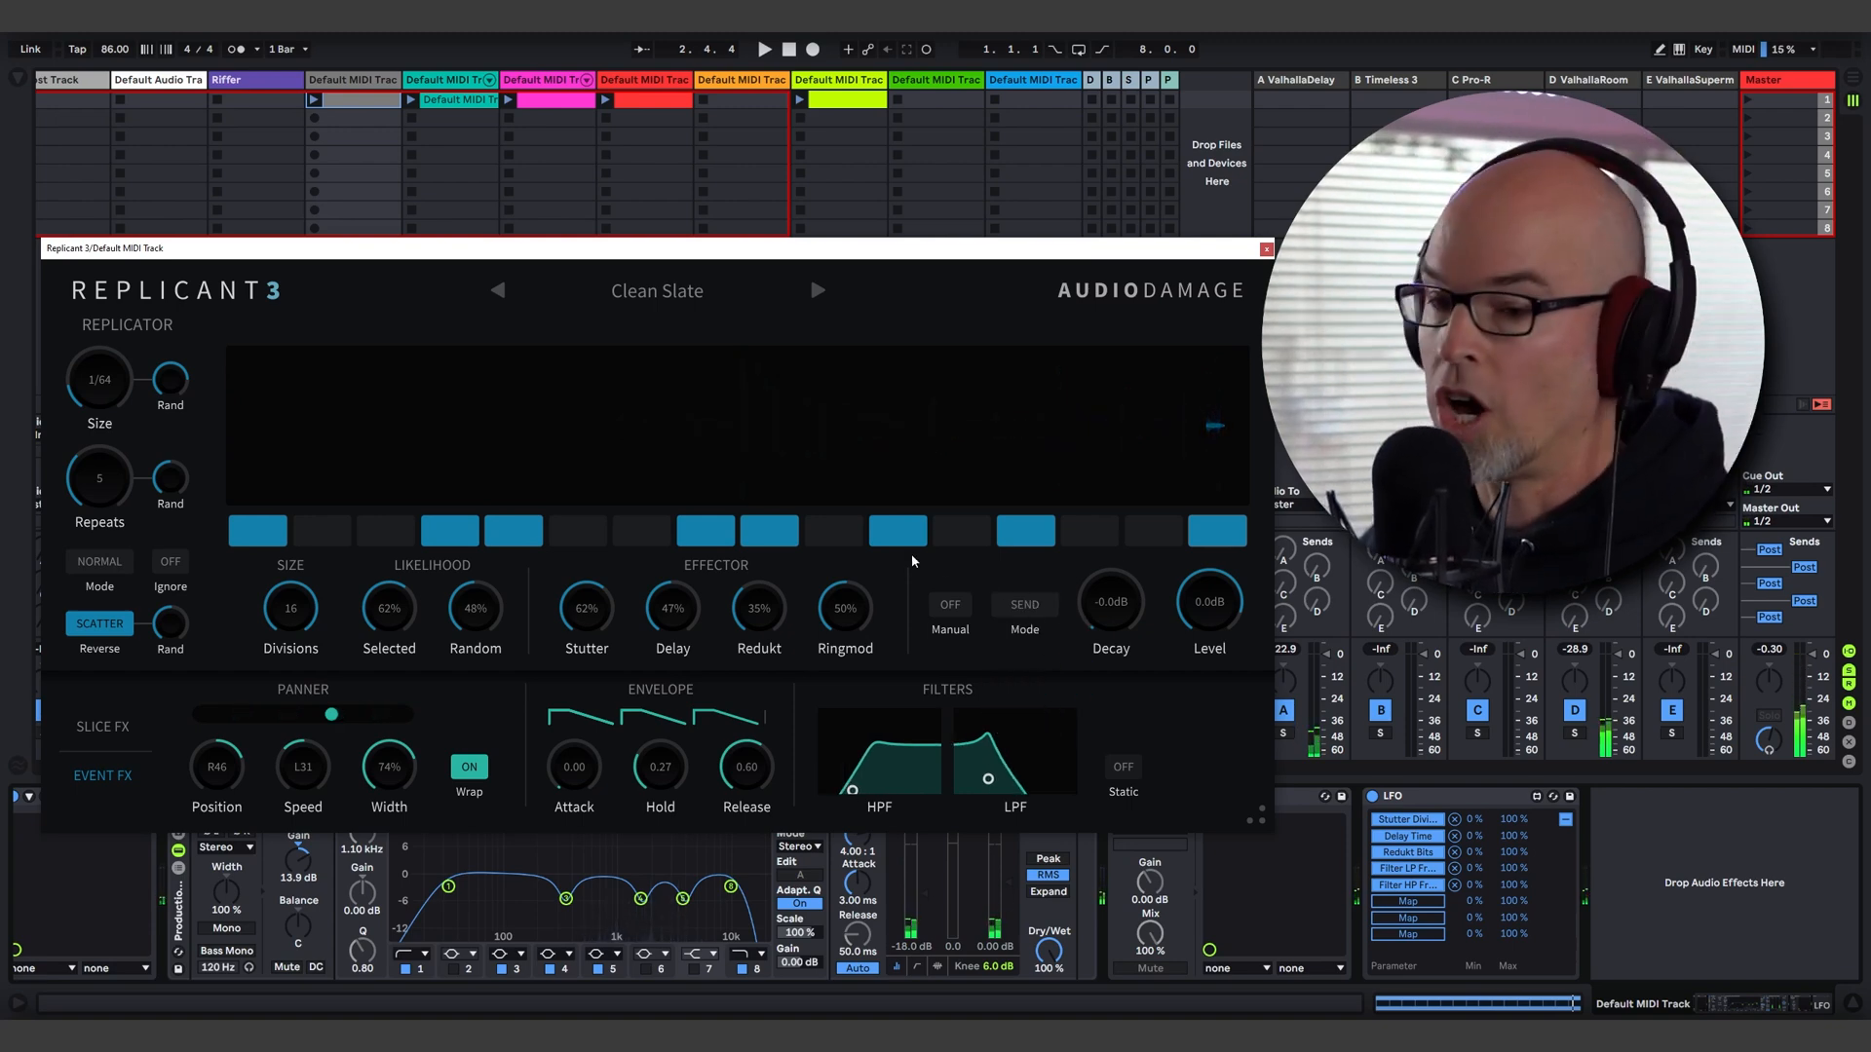
{"action": "key", "text": "space"}
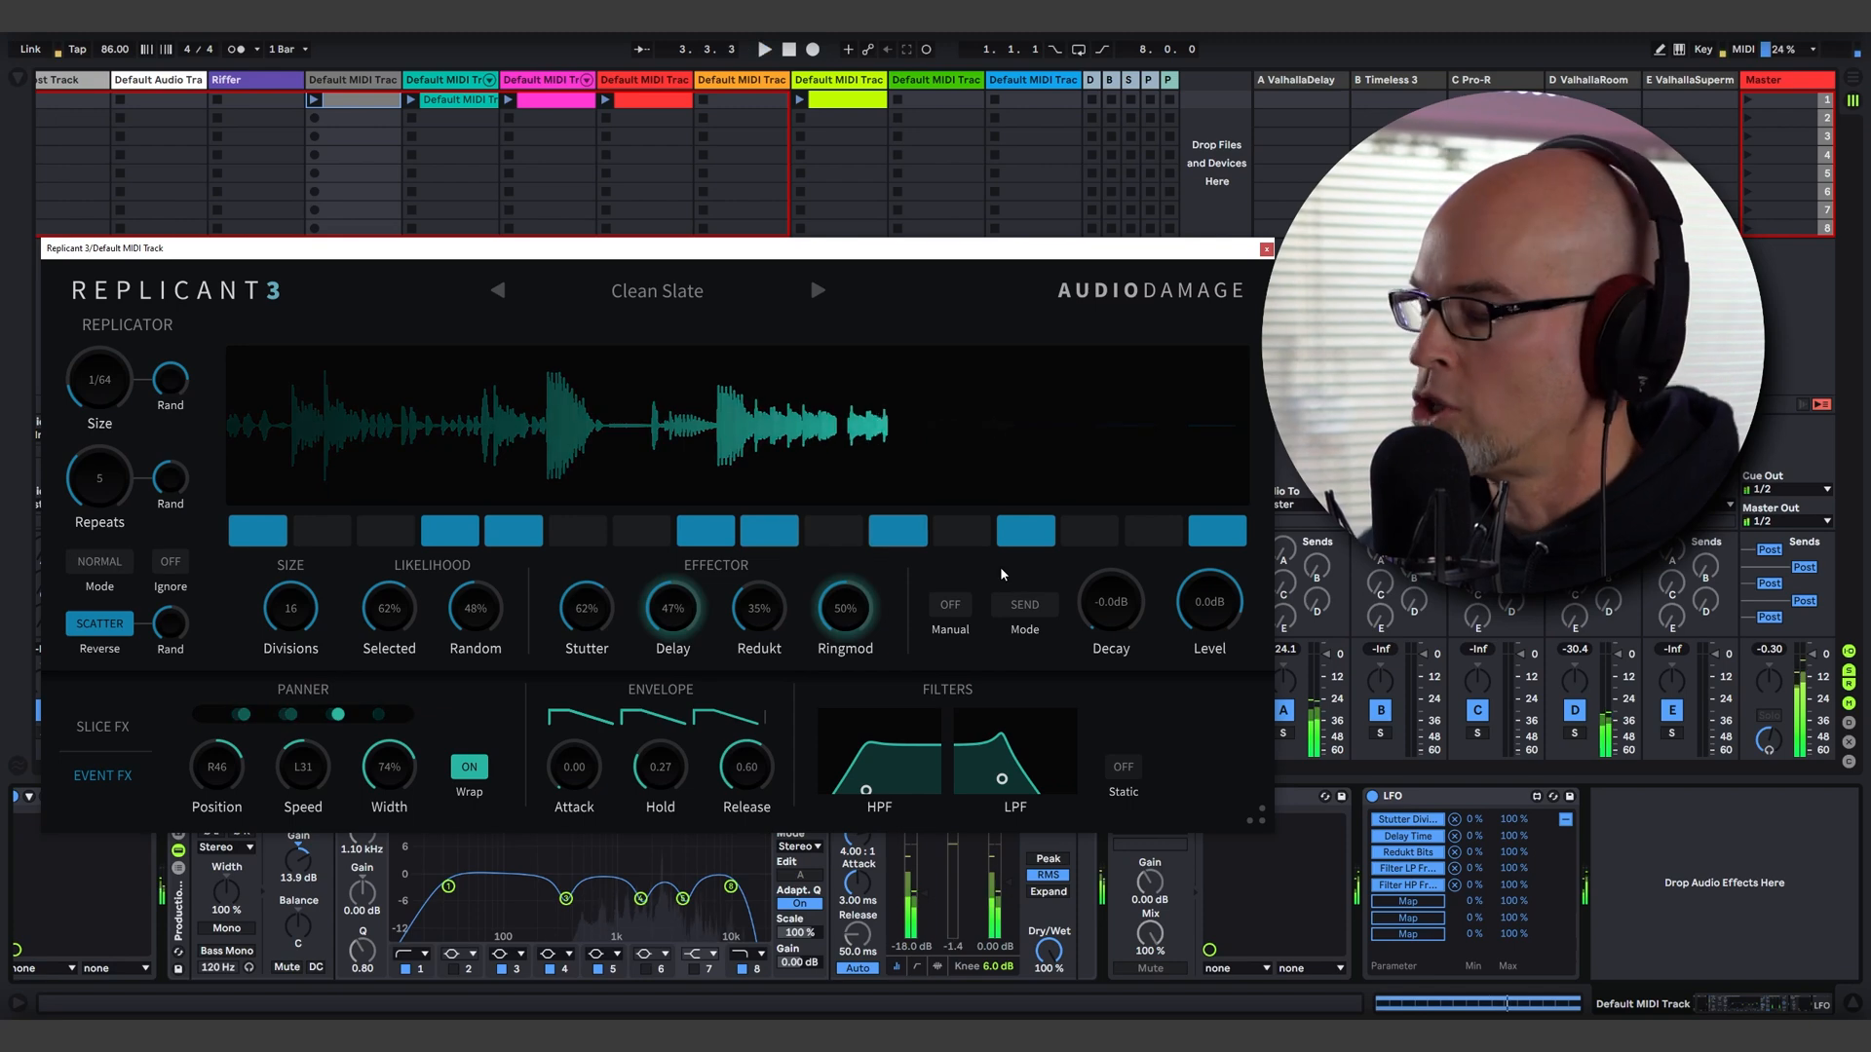
{"action": "key", "text": "space"}
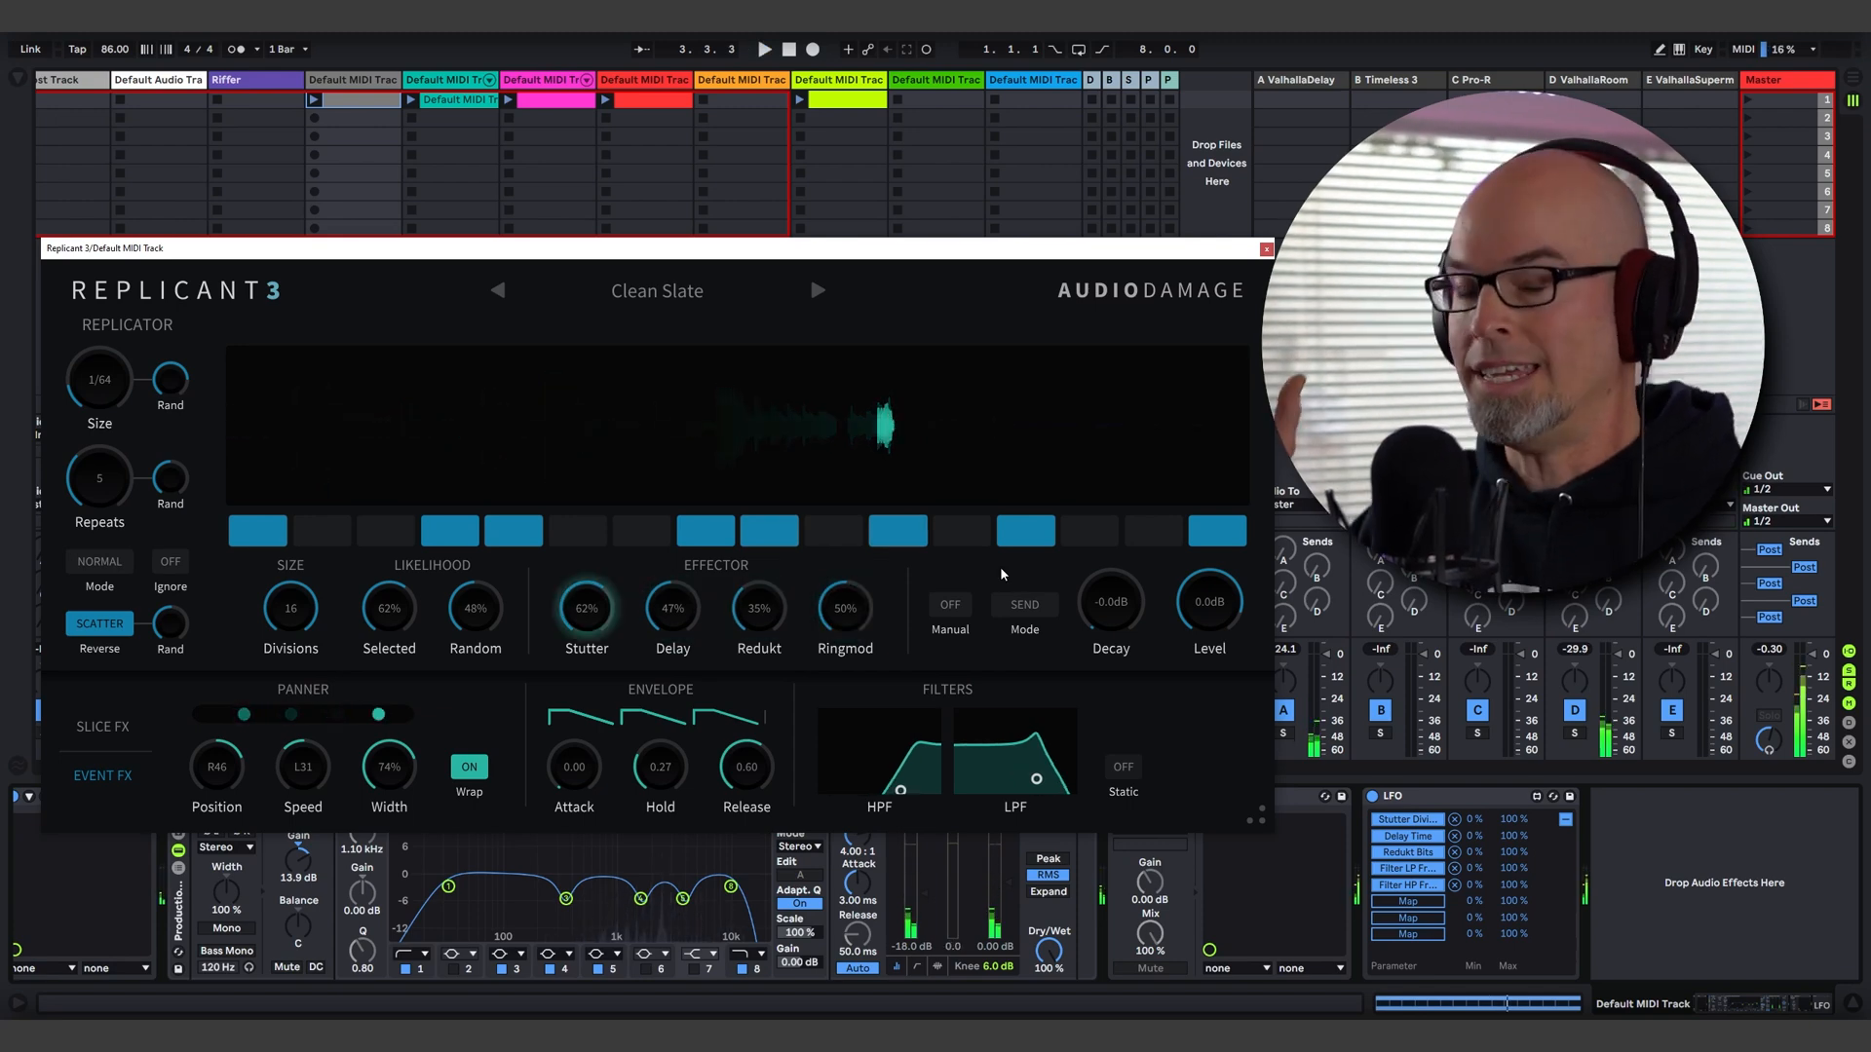
Step: Set the effect Mode to MIX and, during playback, set Decay to -1.7 dB and Level to 3.3 dB
{"action": "left_click", "coordinate": [1025, 604]}
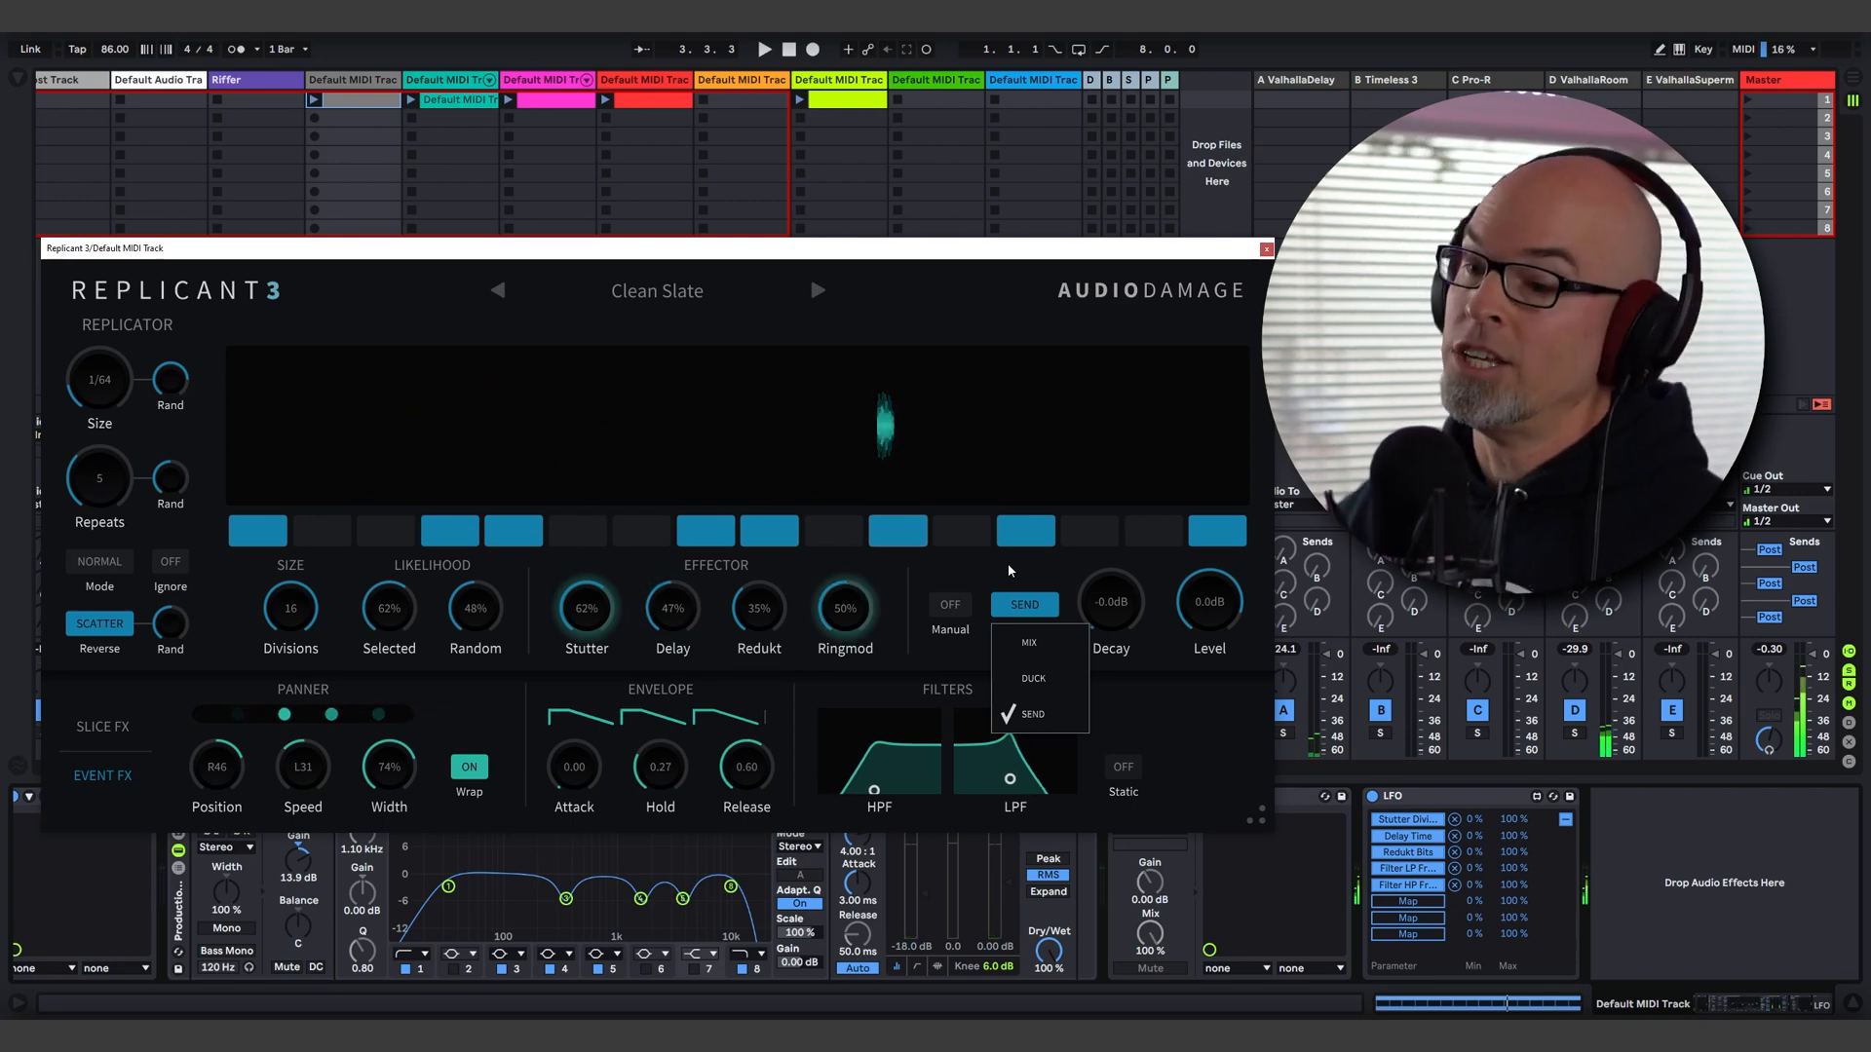
{"action": "left_click", "coordinate": [1029, 642]}
{"action": "key", "text": "space"}
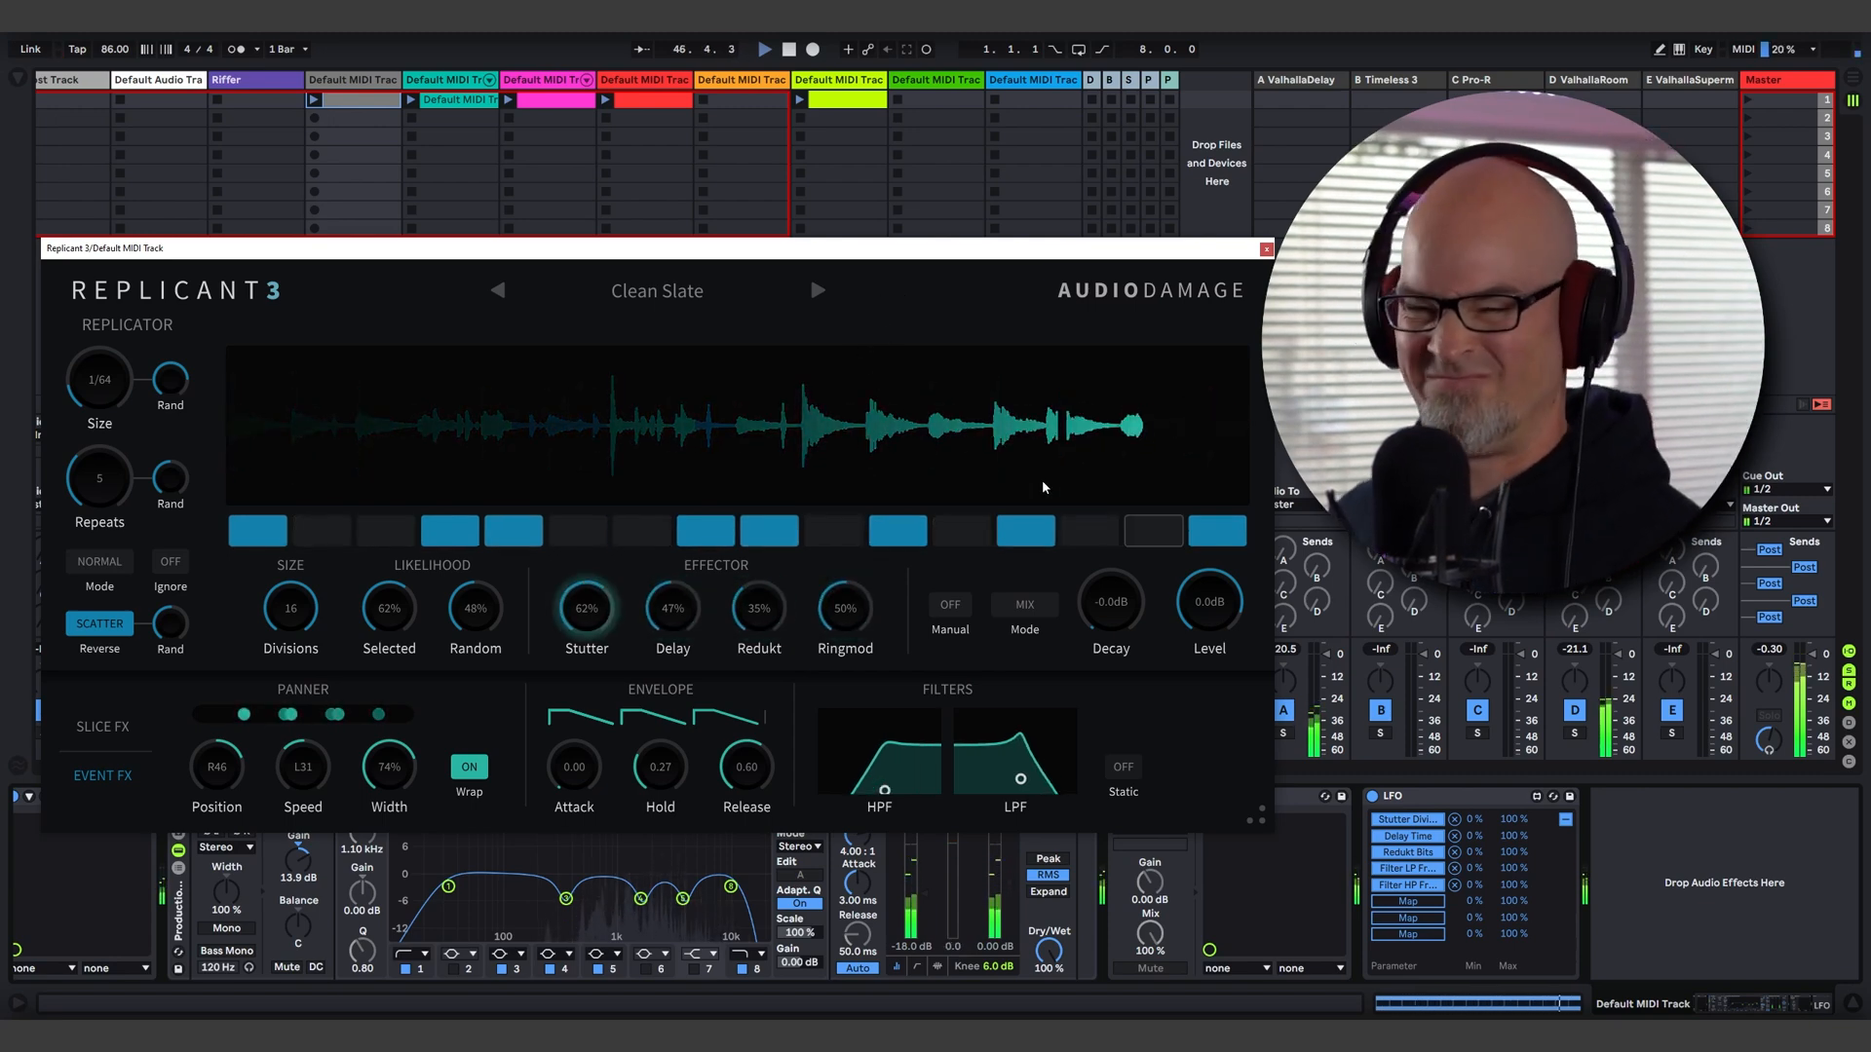
{"action": "left_click_drag", "start_coordinate": [1212, 605], "coordinate": [1215, 583]}
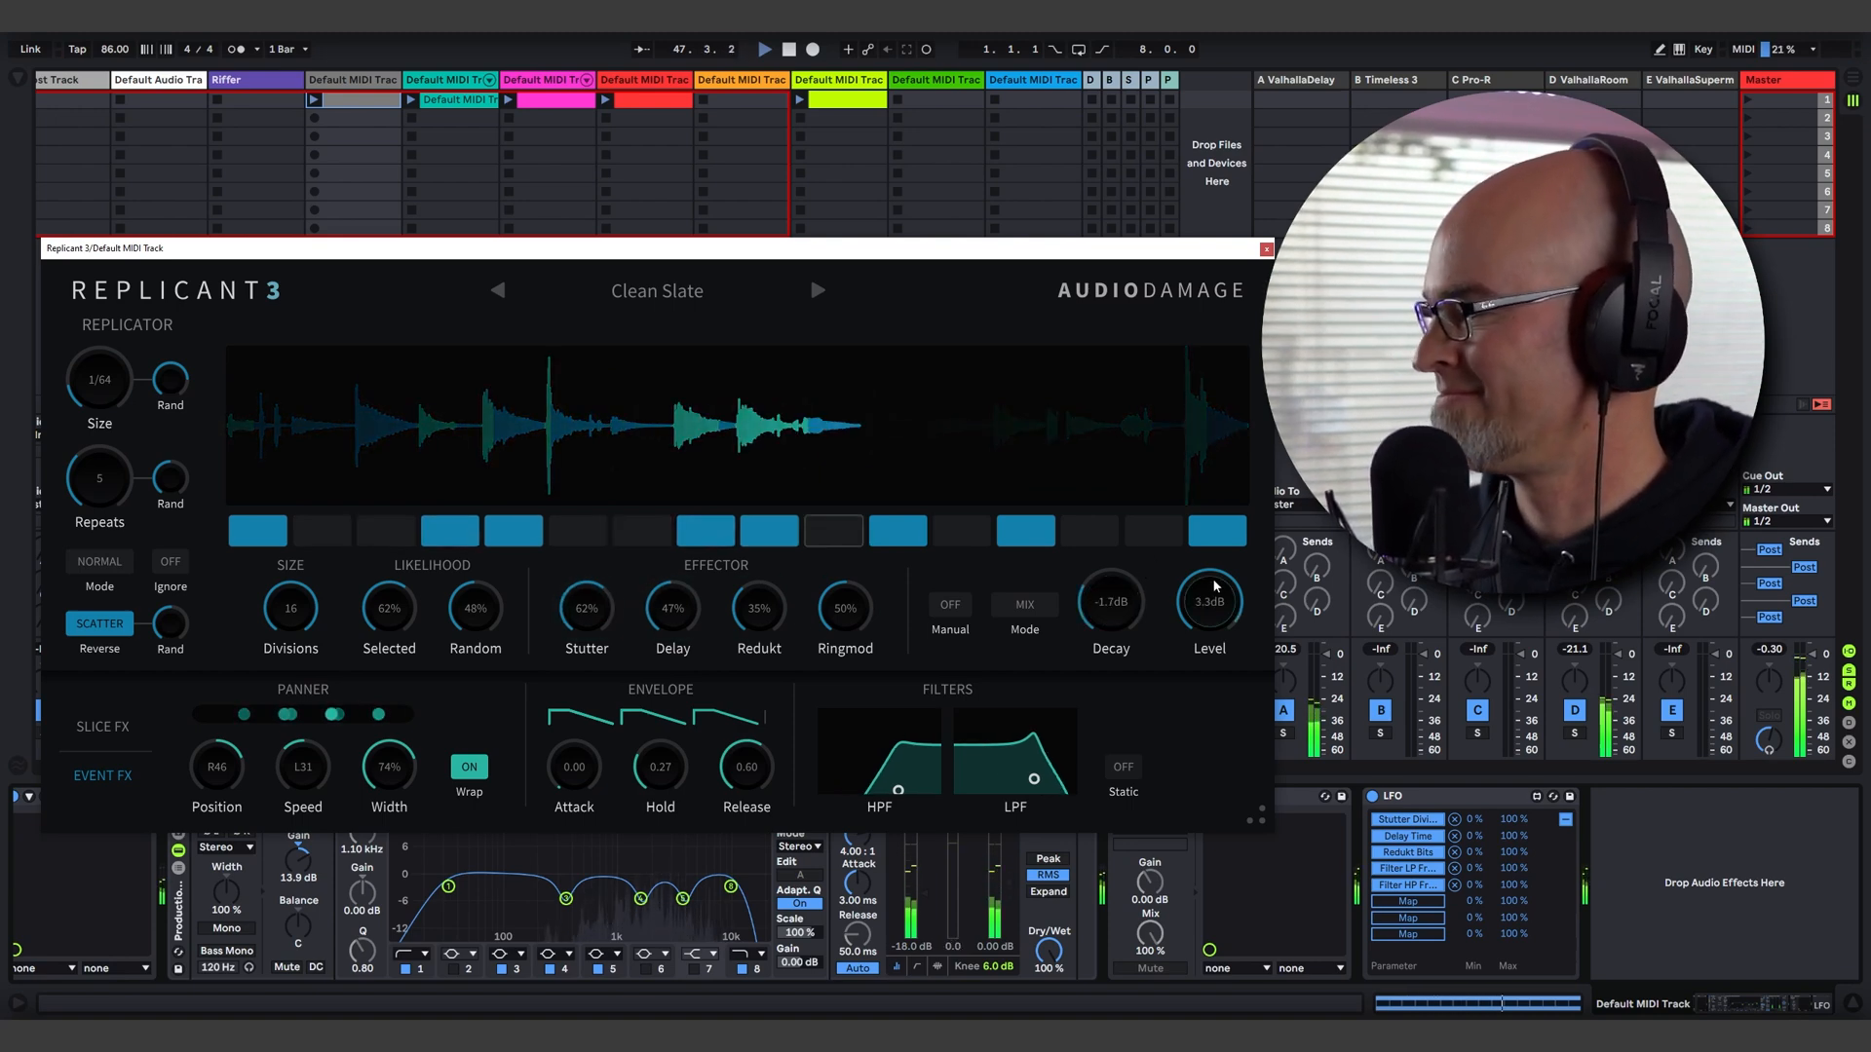